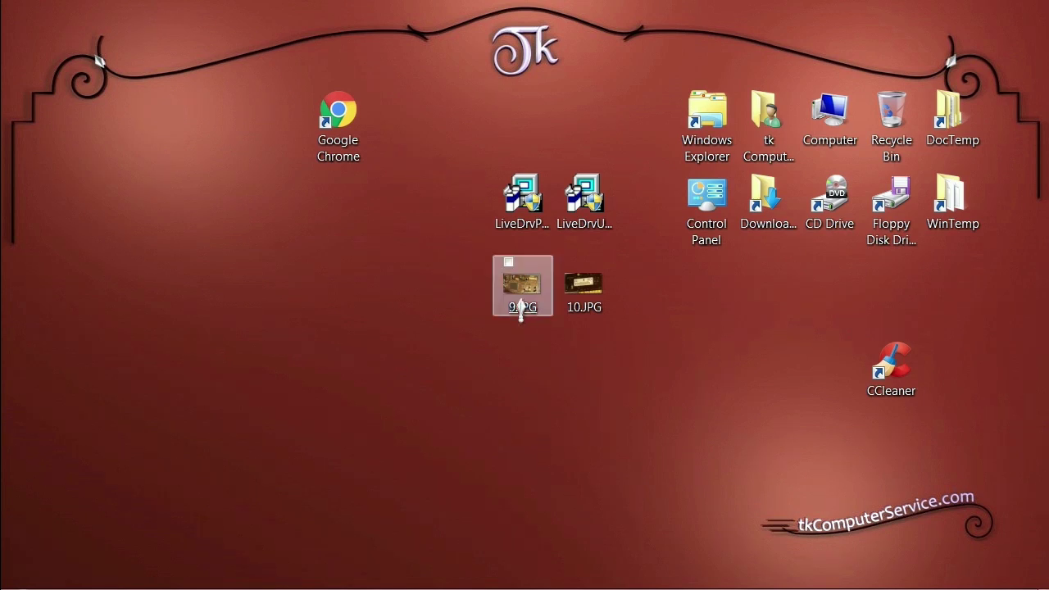
# - View the sound card photos 9.JPG and 10.JPG to identify the card's model number, and close the photo viewer
pyautogui.moveTo(521, 313)
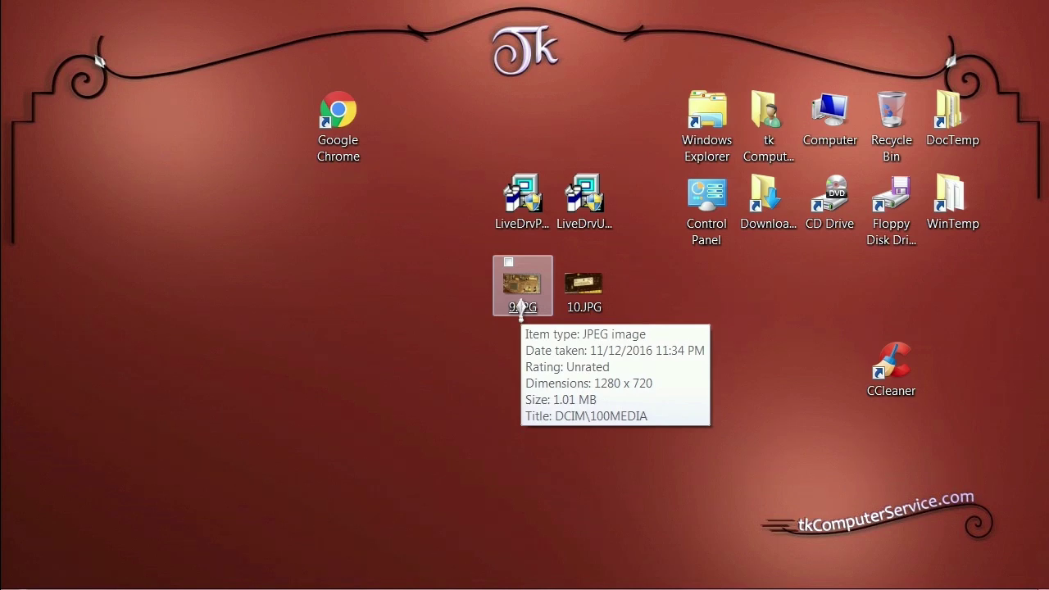
pyautogui.click(521, 309)
pyautogui.doubleClick(521, 310)
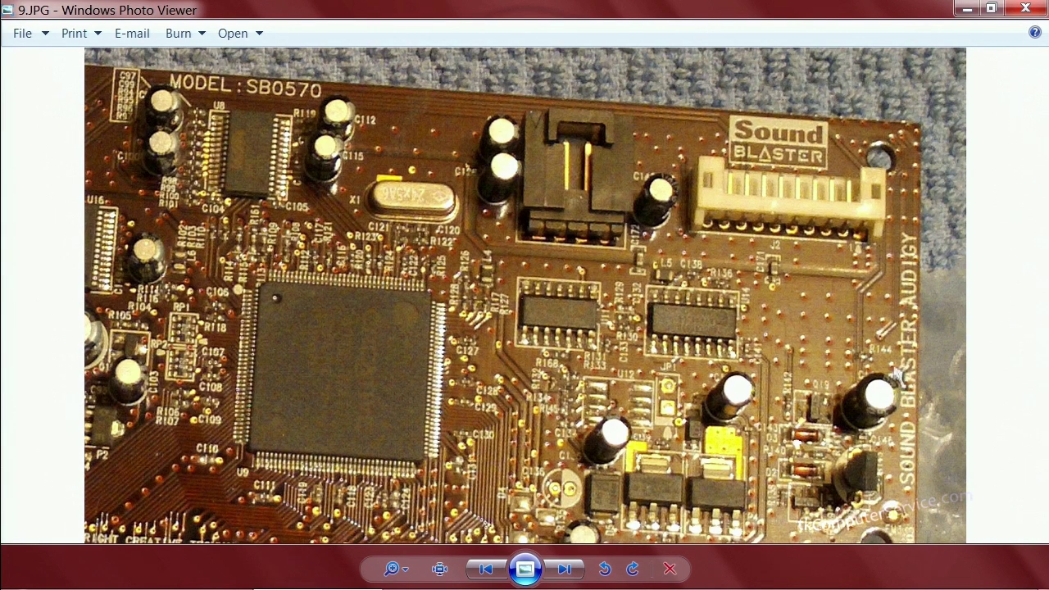
pyautogui.click(566, 571)
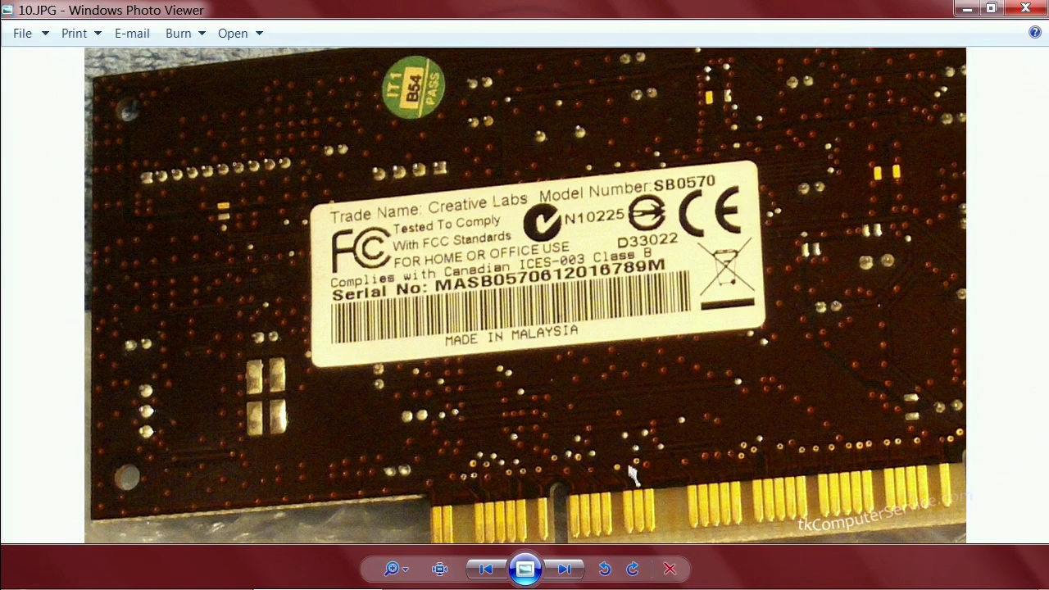
pyautogui.click(1021, 12)
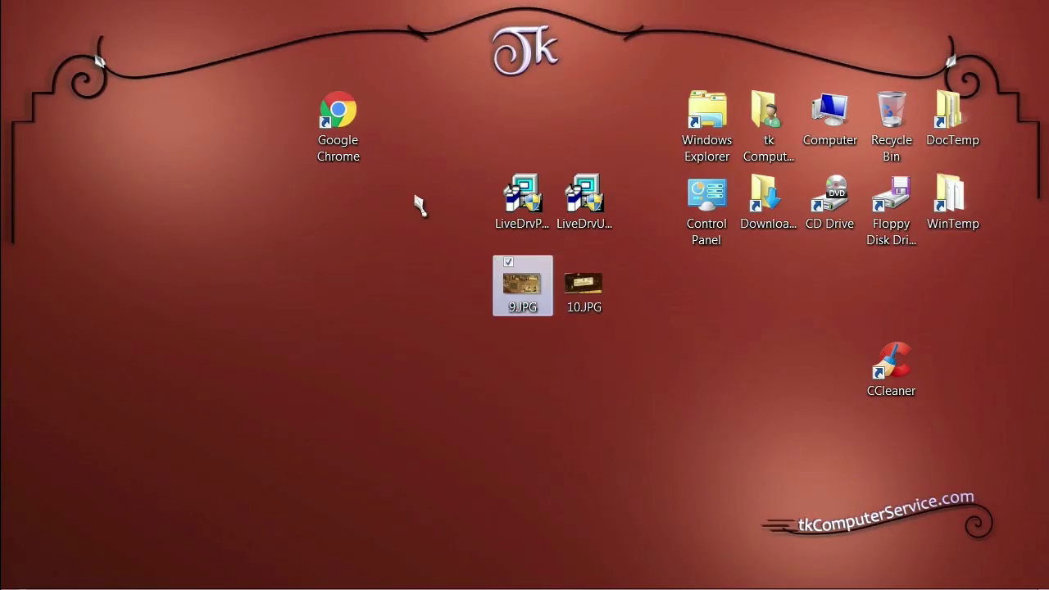
# - Open Google Chrome and search Google for the sound card model sb0220
pyautogui.doubleClick(338, 118)
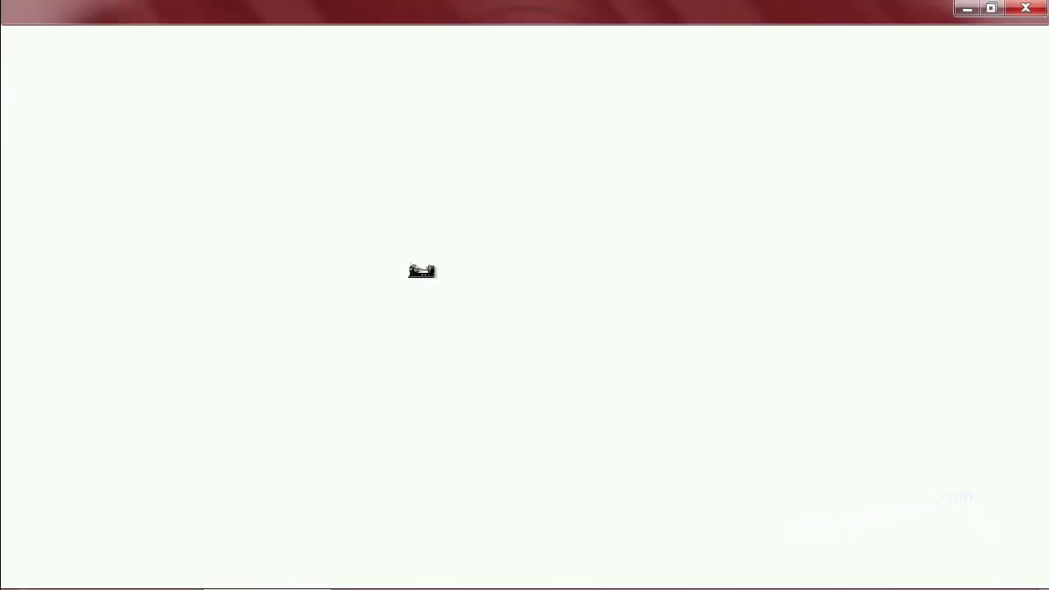
pyautogui.write('sb')
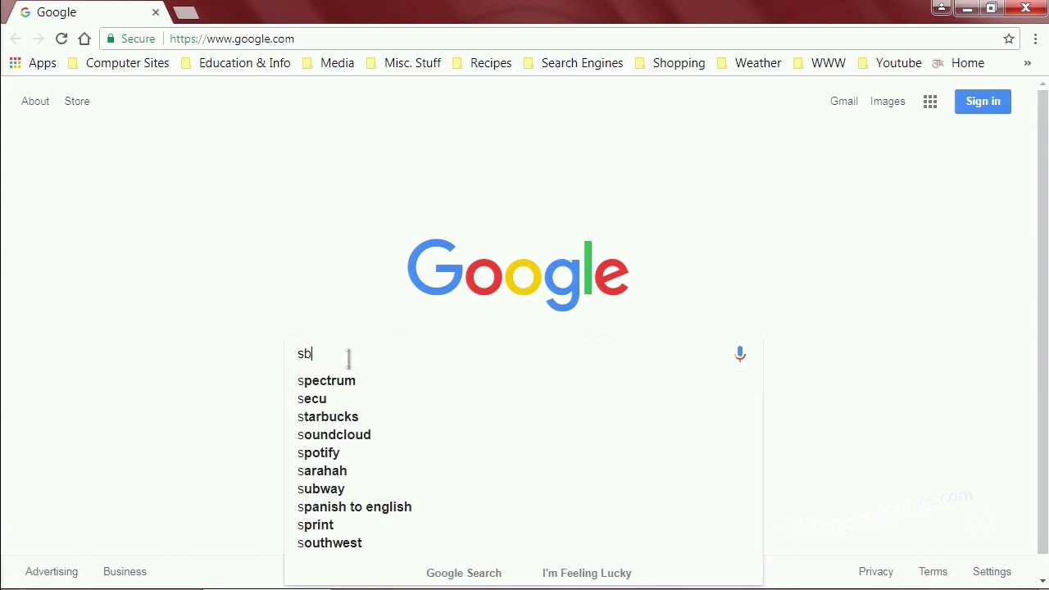
pyautogui.write('0220')
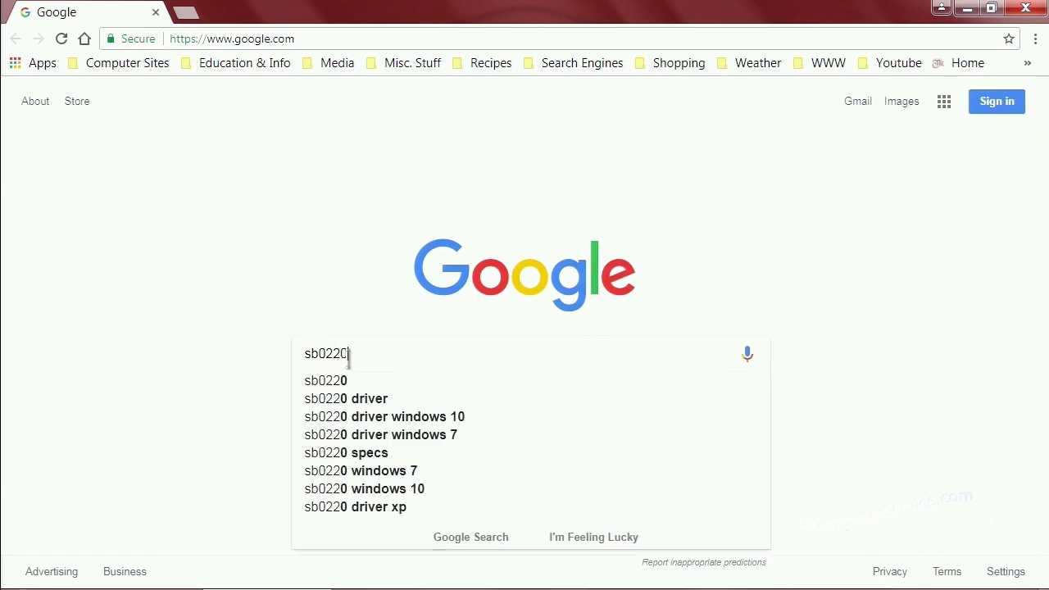
pyautogui.press('Return')
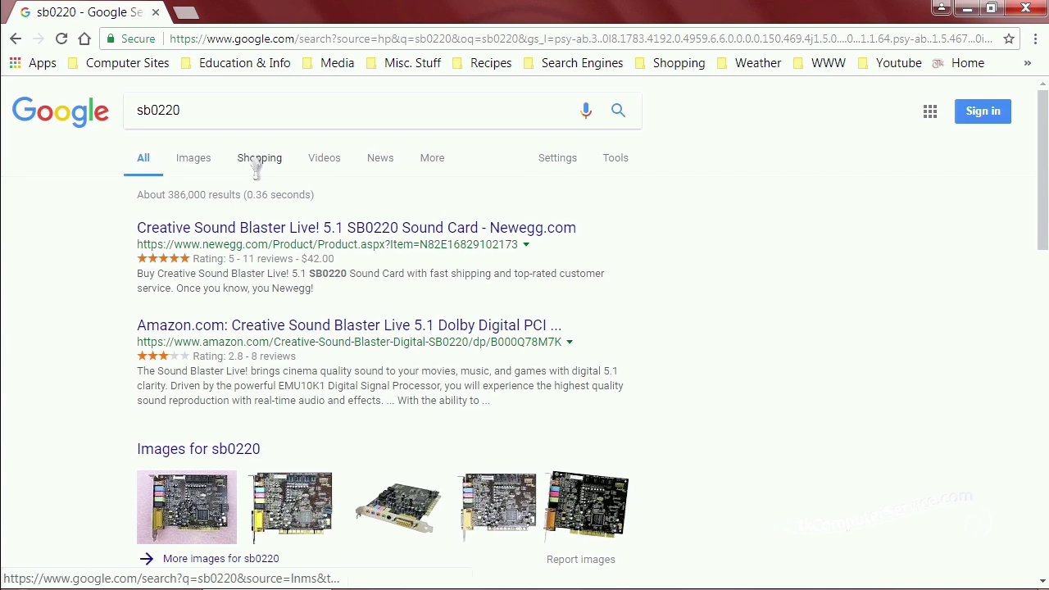
# - Search Google for "creative support" and open the Creative Worldwide Support site from the results
pyautogui.moveTo(210, 108); pyautogui.dragTo(72, 119)
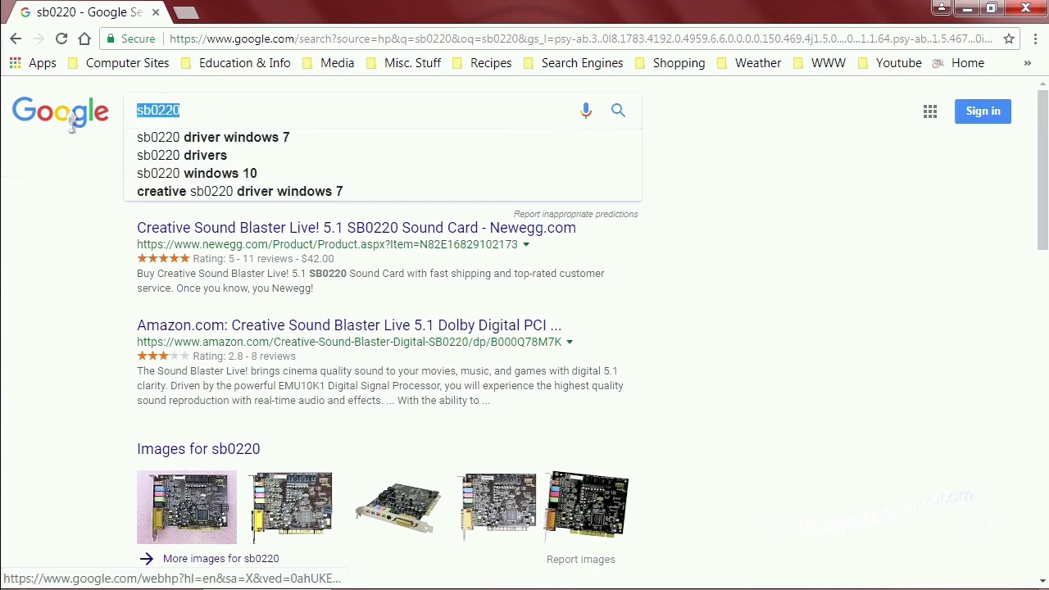
pyautogui.write('creati')
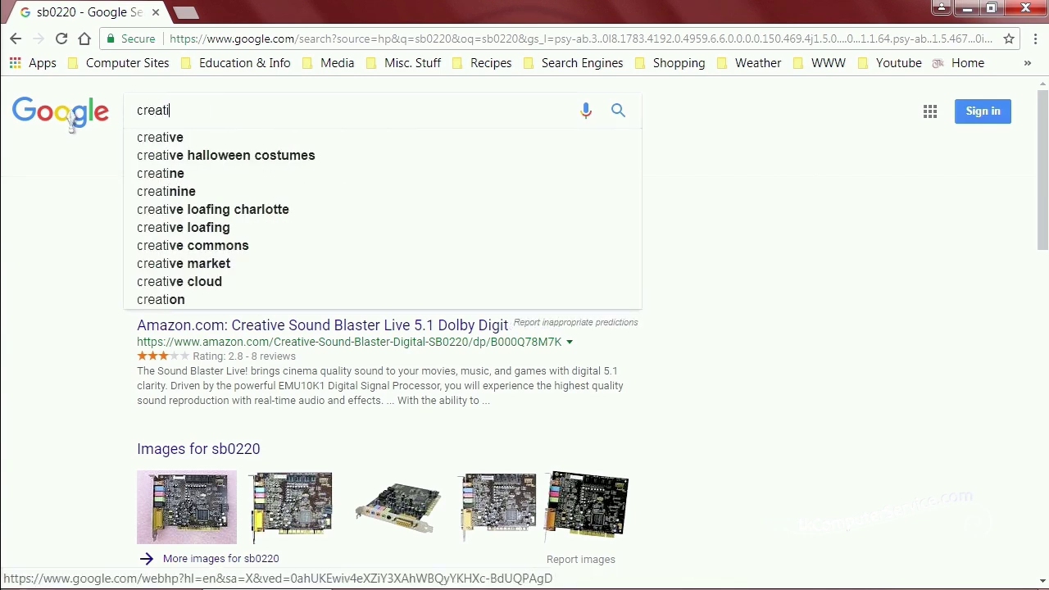
pyautogui.write('ve support')
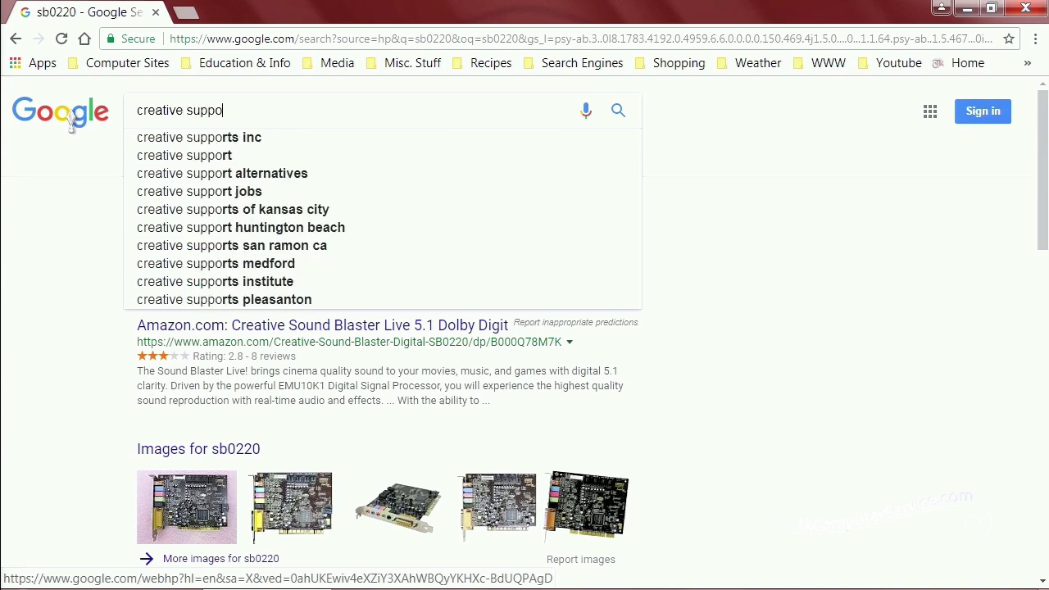
pyautogui.press('Return')
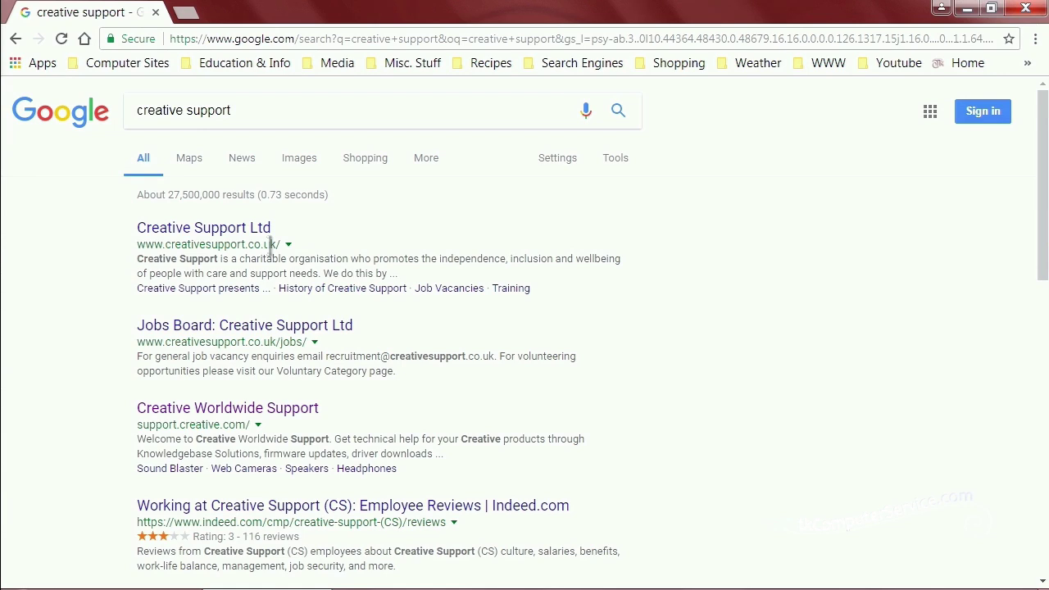
pyautogui.click(253, 419)
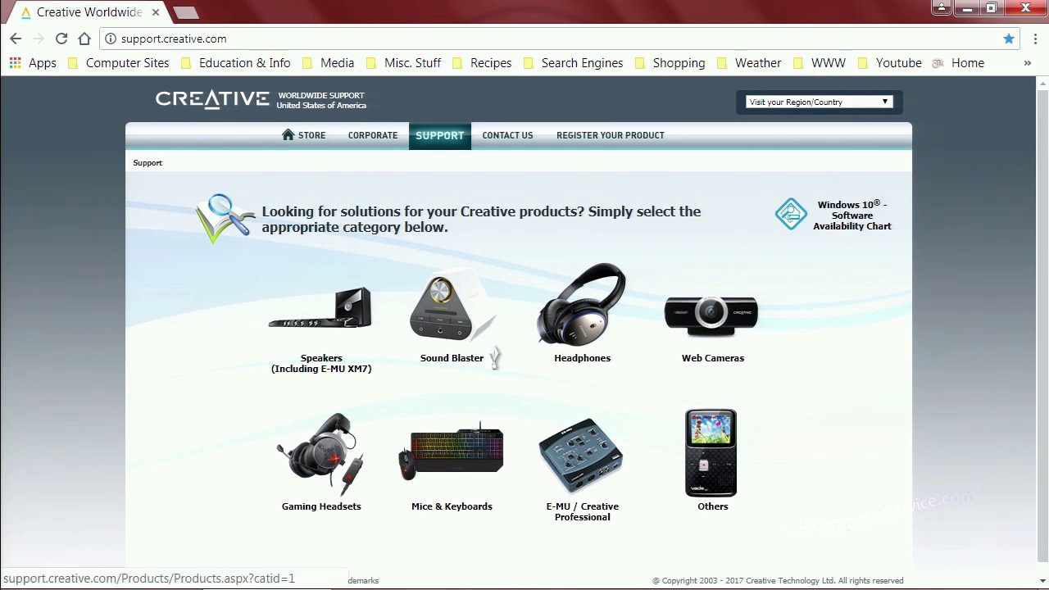
# - Go to the Sound Blaster support category and open the full product list for products not shown there
pyautogui.click(443, 329)
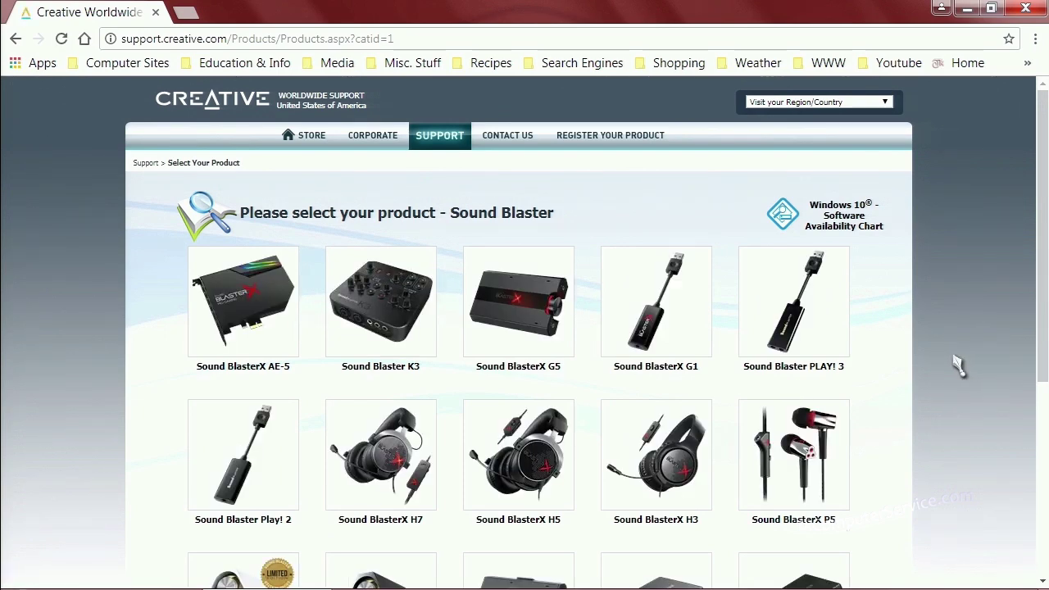
pyautogui.scroll(-2, 956, 366)
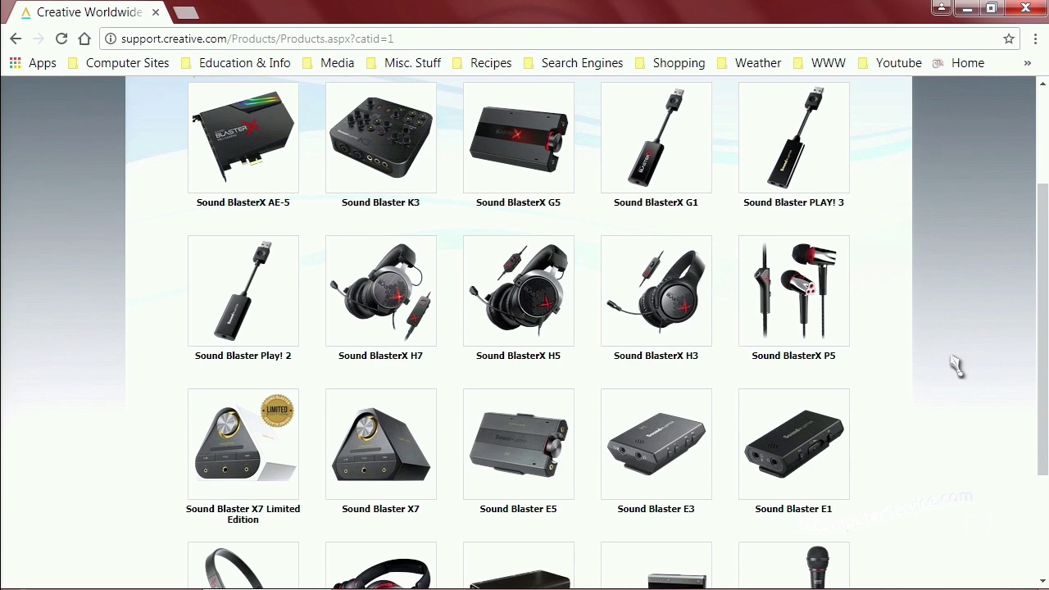
pyautogui.scroll(-3, 956, 366)
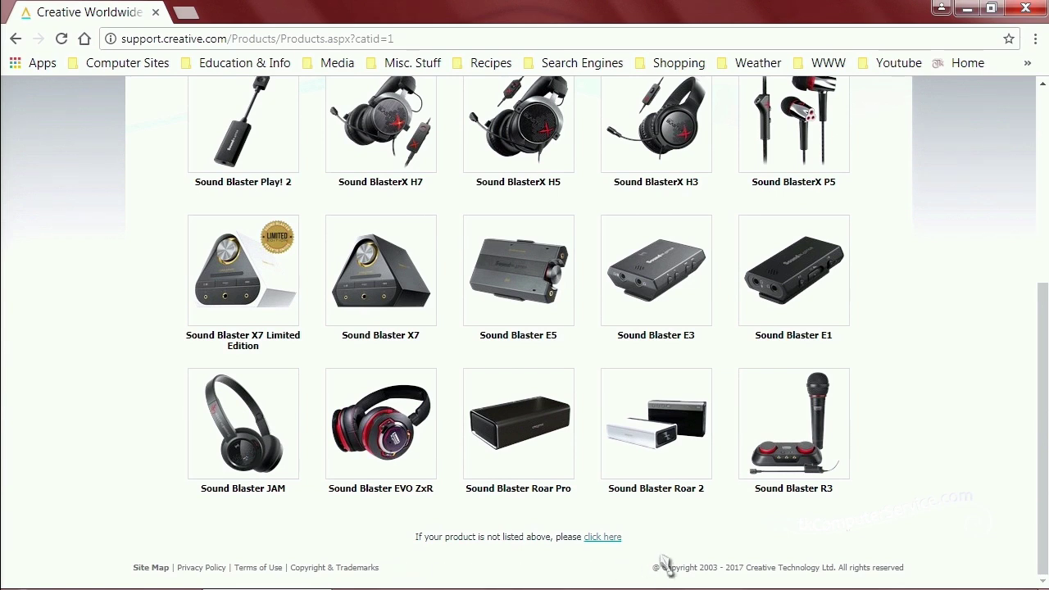
pyautogui.click(613, 538)
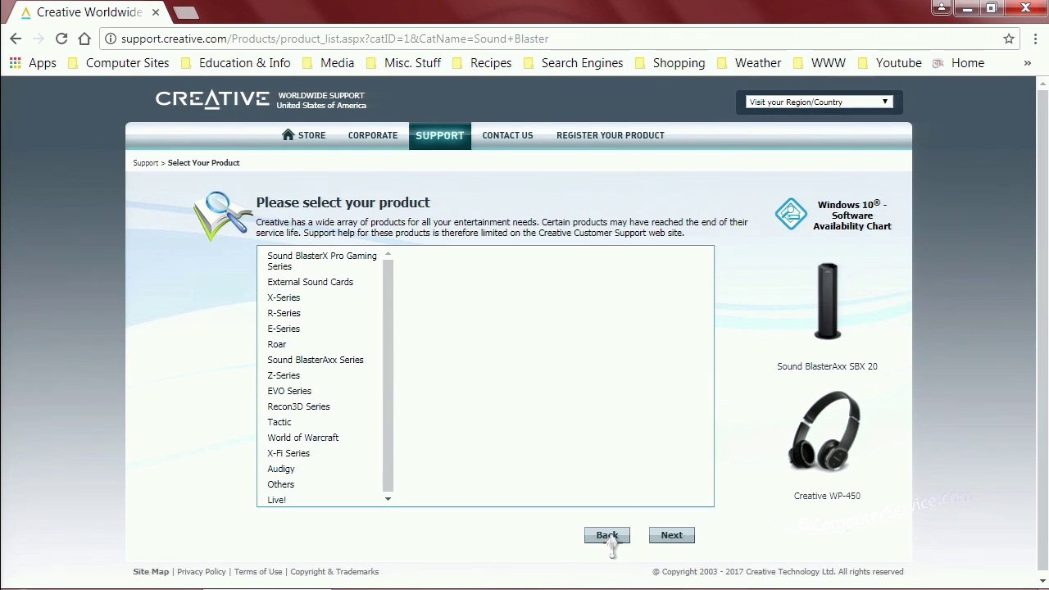
# - Choose the archived product Live! 5.1 from the Live! series and open its support page
pyautogui.click(278, 502)
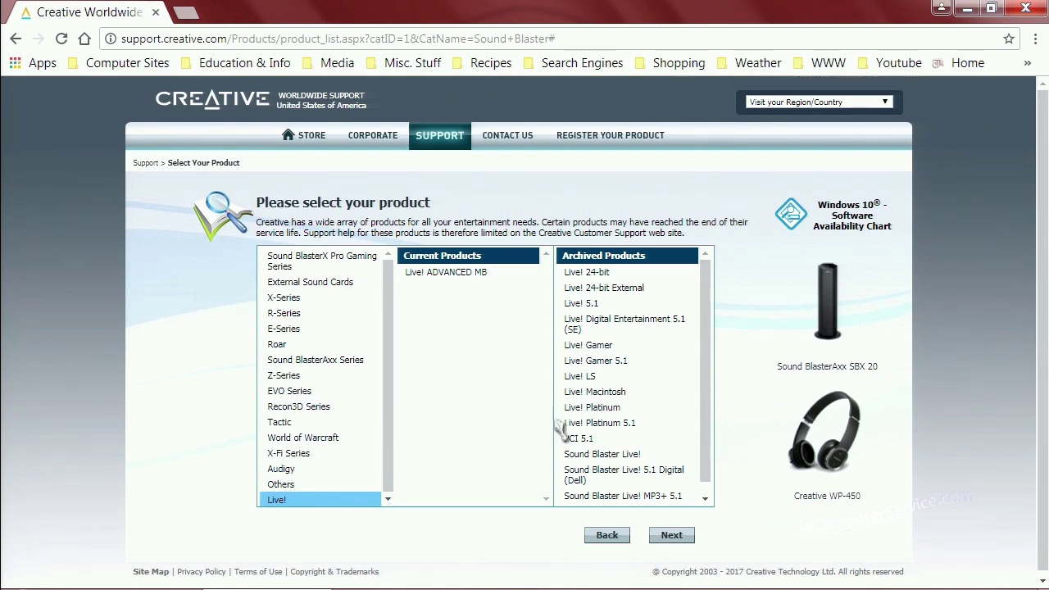
pyautogui.moveTo(562, 429); pyautogui.dragTo(681, 456)
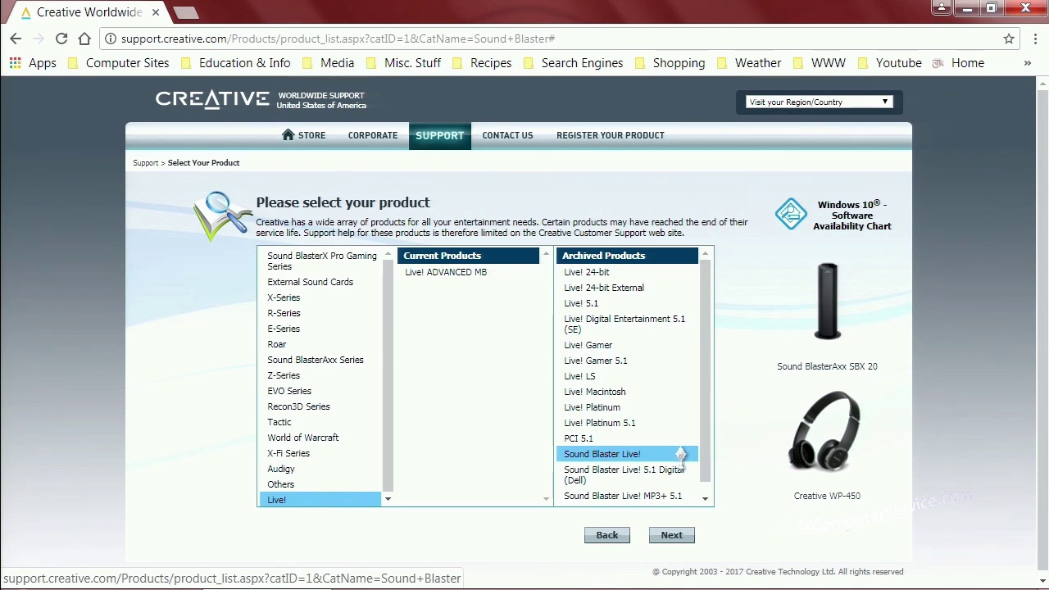
pyautogui.click(599, 307)
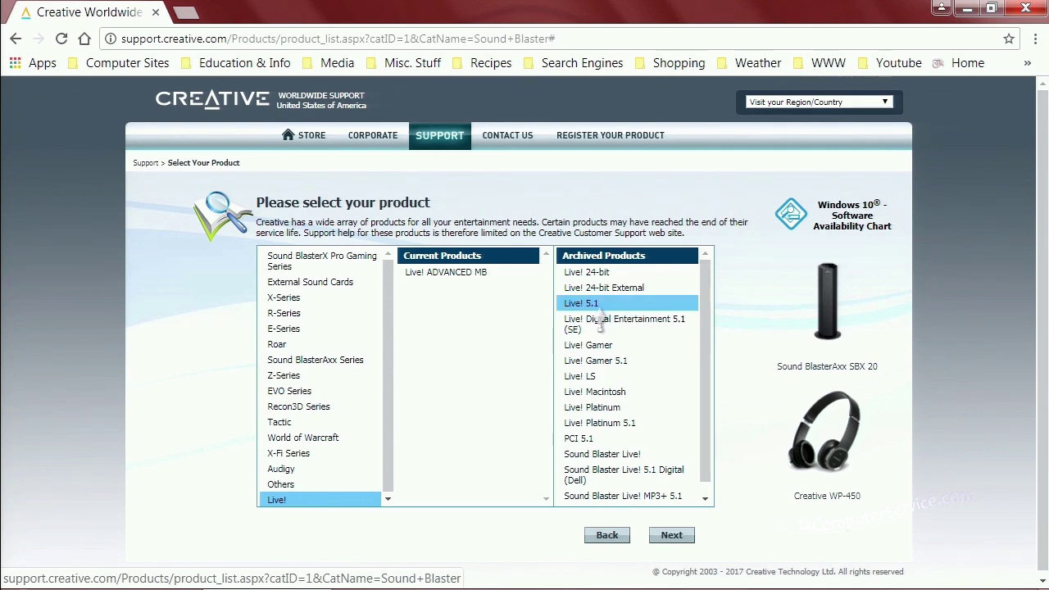
pyautogui.click(676, 541)
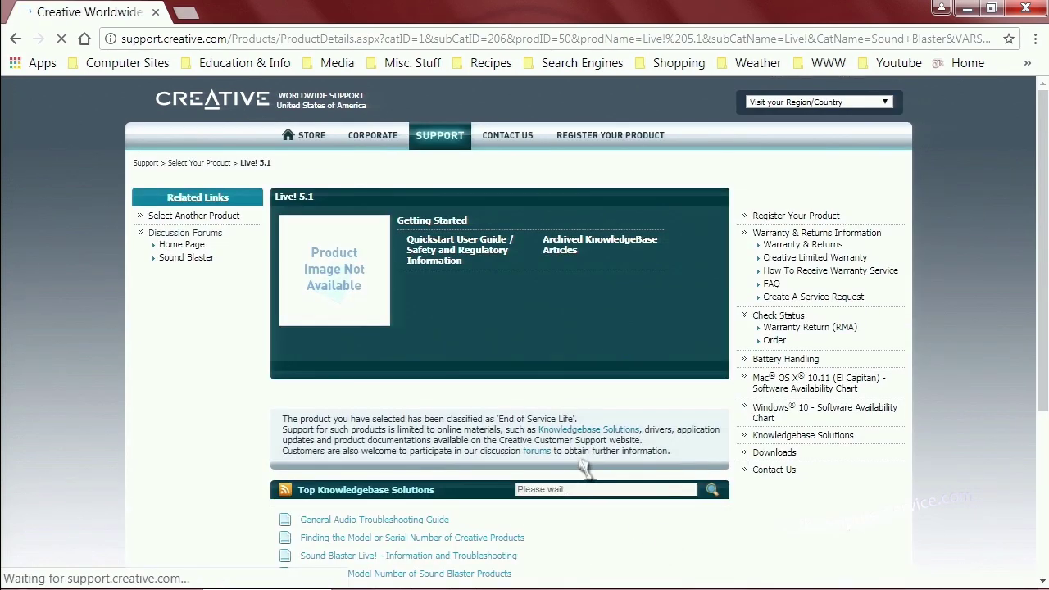
# - Request the Live! 5.1 downloads with the operating system set to Windows XP and the download type set to Driver
pyautogui.scroll(-3, 750, 385)
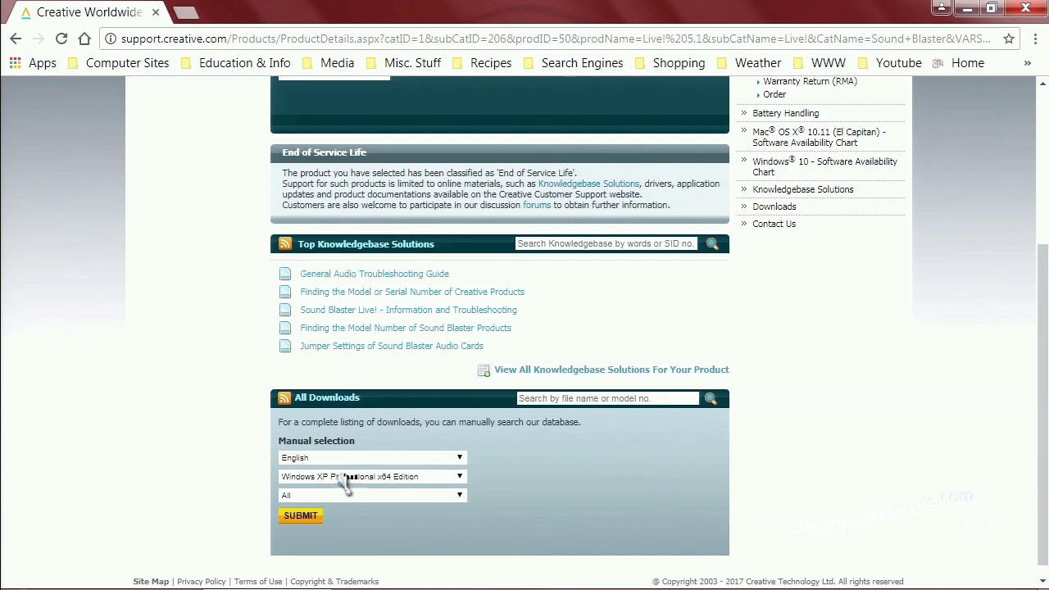
pyautogui.click(415, 485)
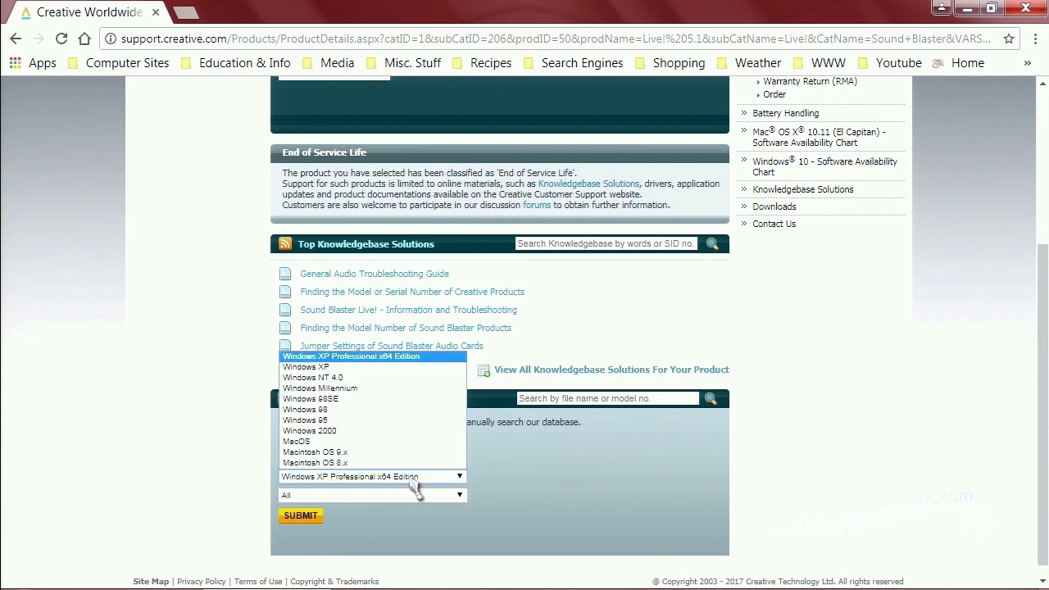
pyautogui.click(341, 368)
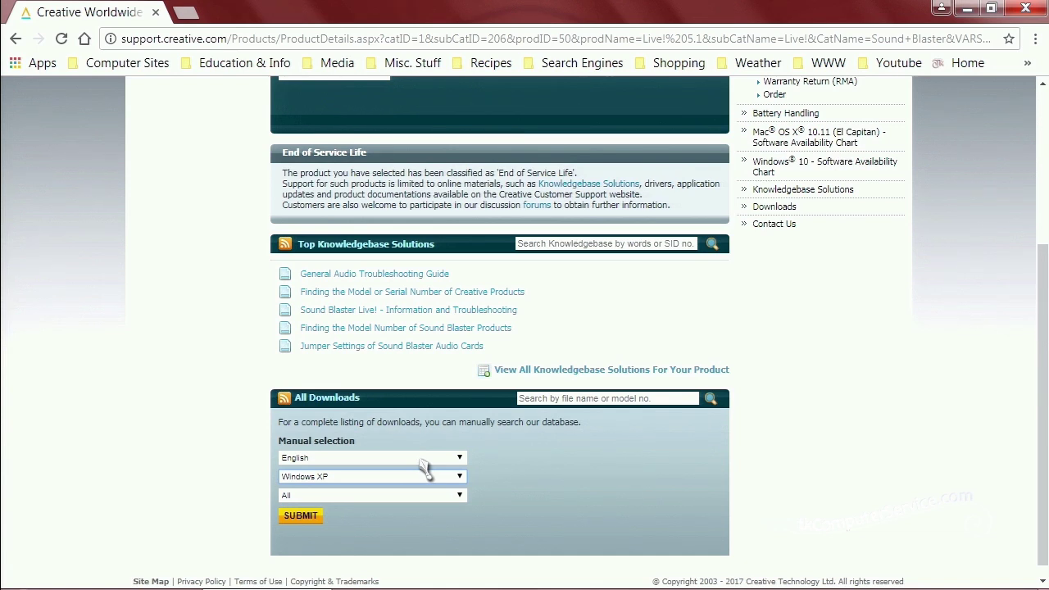
pyautogui.click(459, 496)
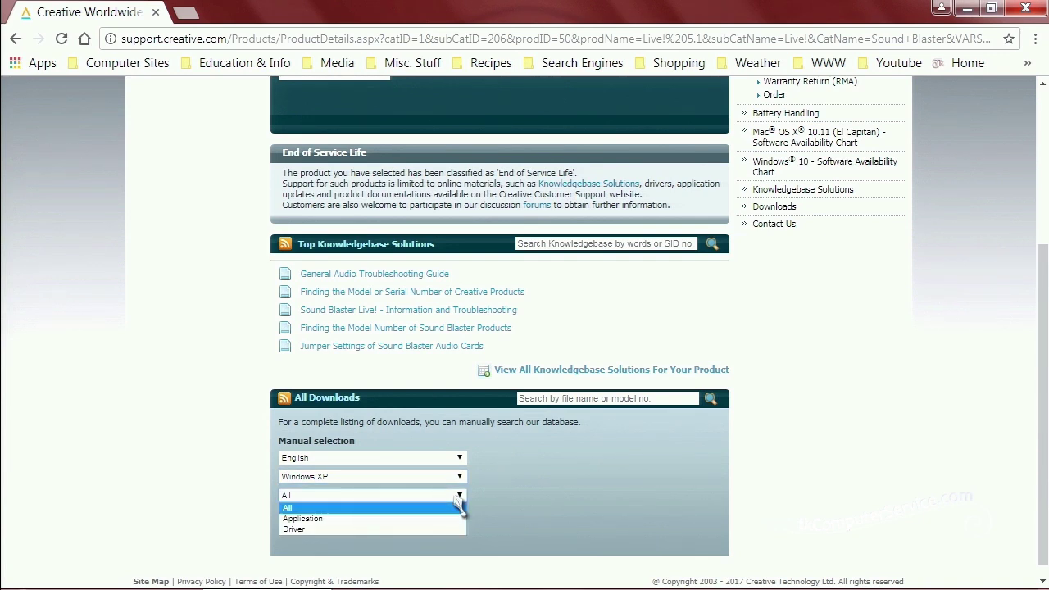
pyautogui.click(294, 530)
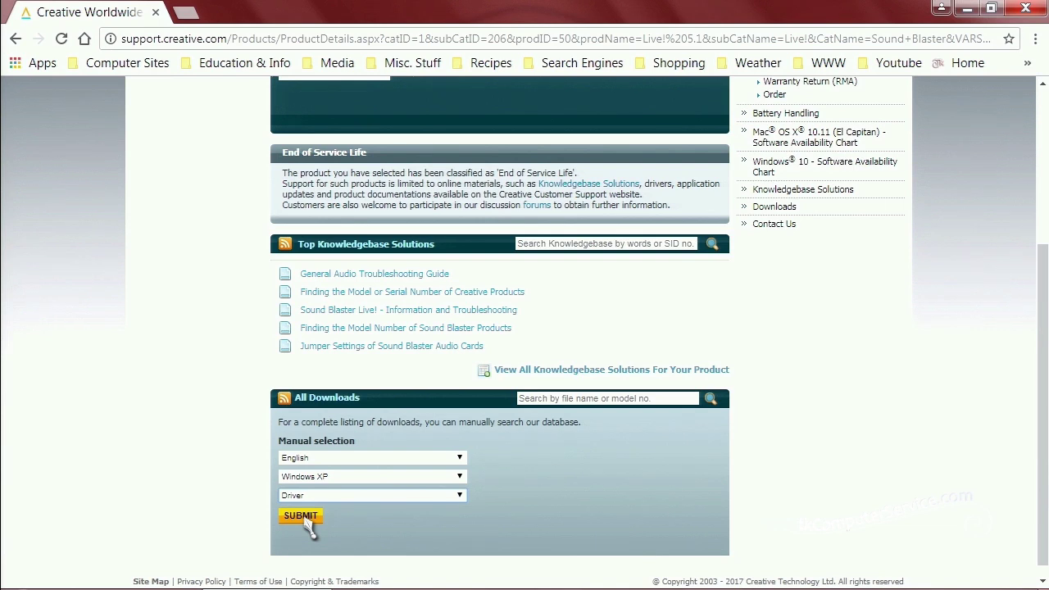
pyautogui.click(305, 523)
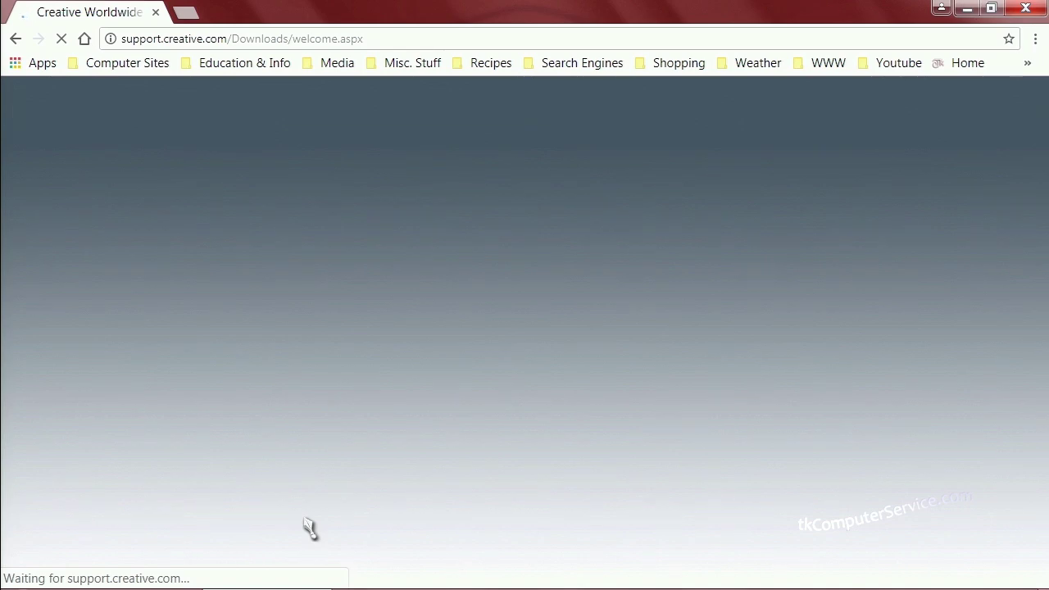
# - Review the Driver Patch and LiveDrvUni-Pack (English) entries in the Live! 5.1 driver listing, and close the browser
pyautogui.scroll(-2, 758, 474)
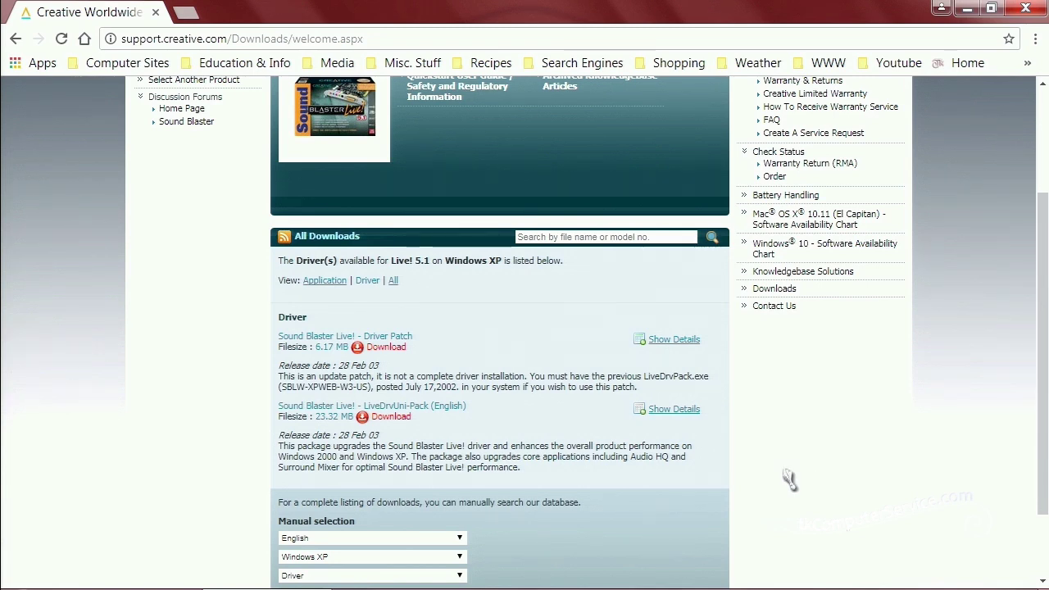
pyautogui.click(383, 418)
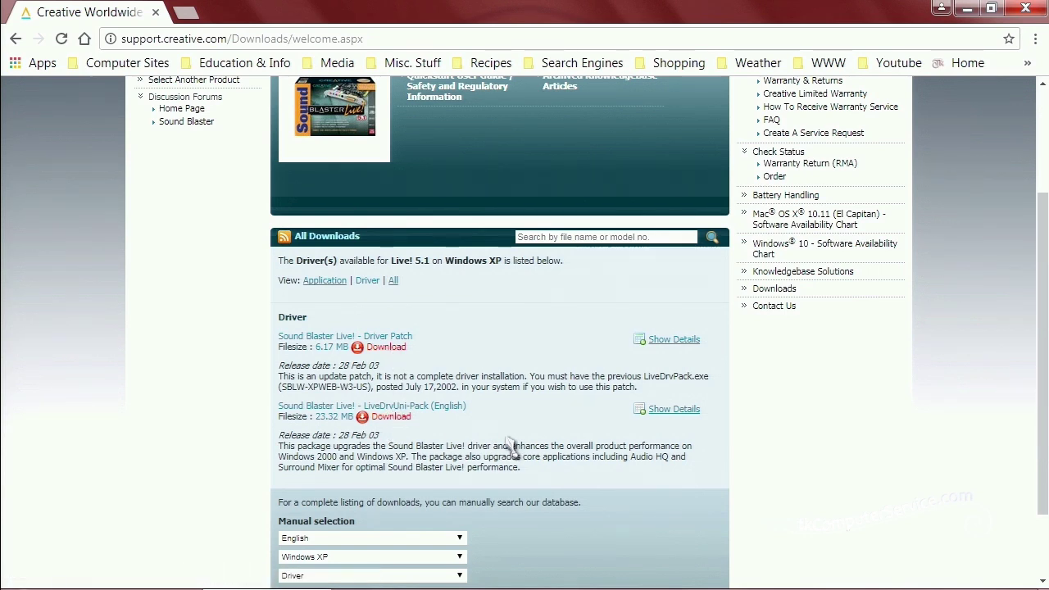
pyautogui.scroll(-1, 508, 443)
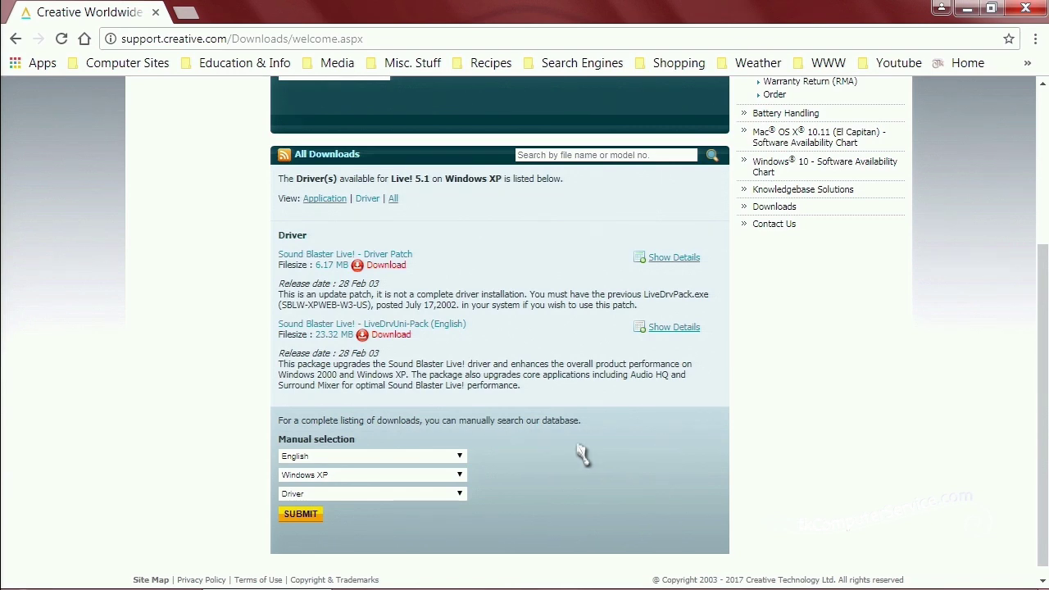
pyautogui.click(1027, 9)
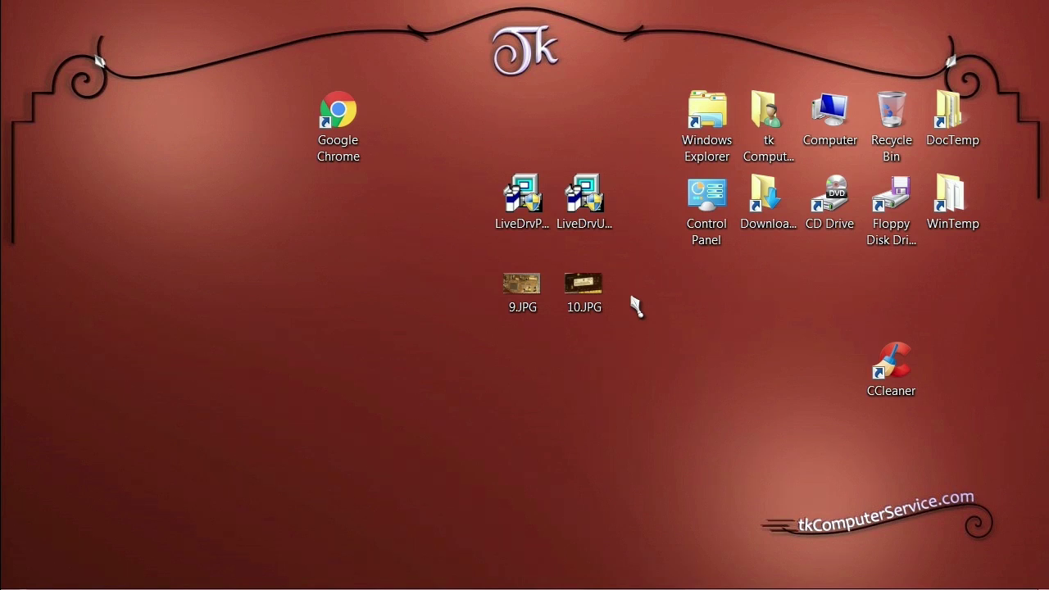
# - Shift both driver installers one place left on the desktop, and run the LiveDrvUni-Pack installer, allowing it to change the computer
pyautogui.moveTo(522, 200); pyautogui.dragTo(462, 205)
pyautogui.moveTo(584, 201); pyautogui.dragTo(523, 205)
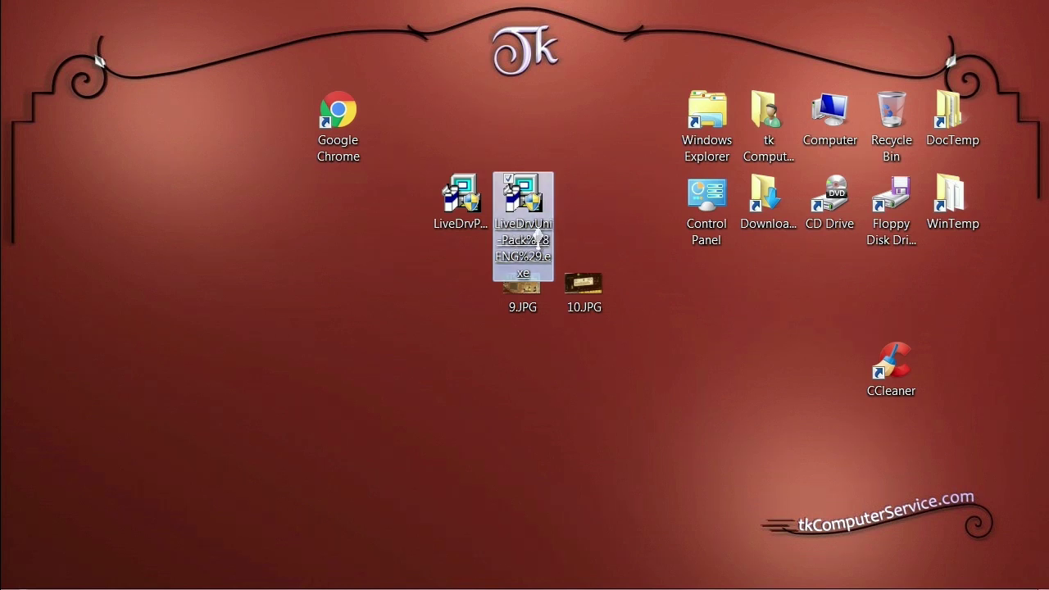
pyautogui.moveTo(527, 234)
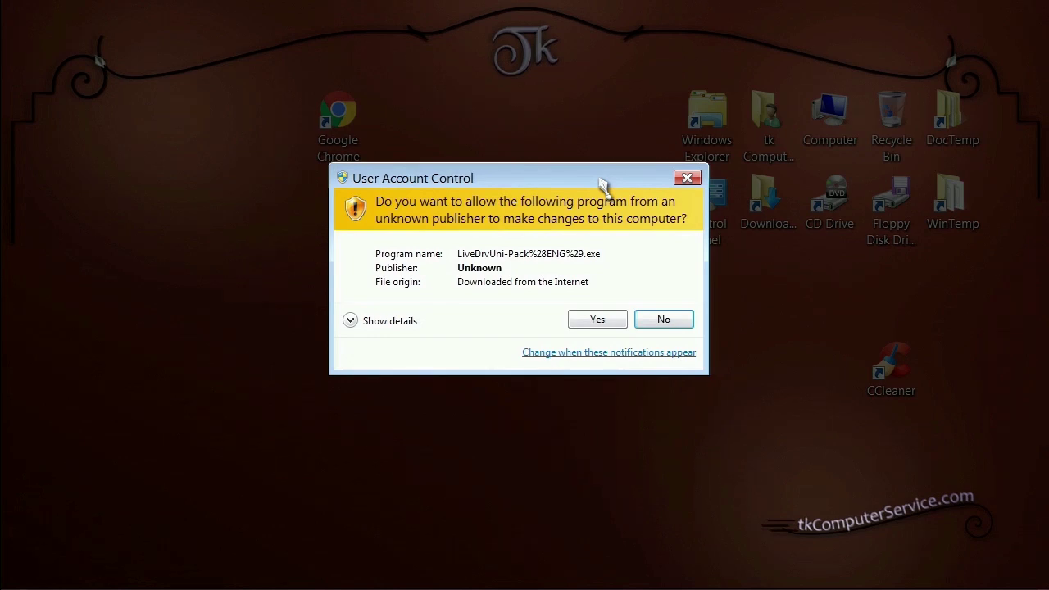
pyautogui.click(597, 322)
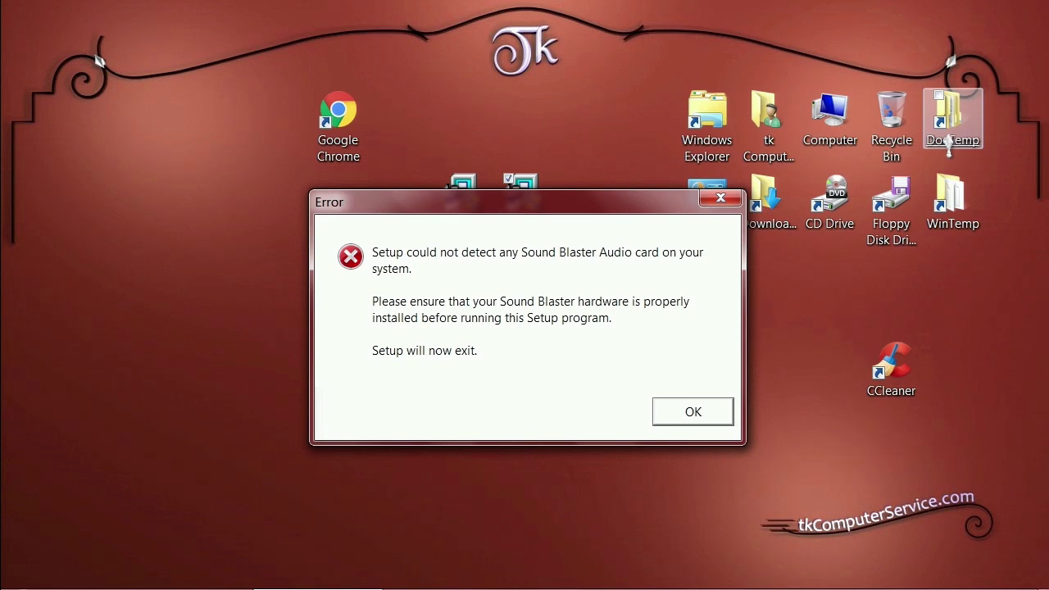
# - Leave the setup error open and browse drive C to the user profile's AppData\Local\Temp folder
pyautogui.click(698, 141)
pyautogui.doubleClick(698, 141)
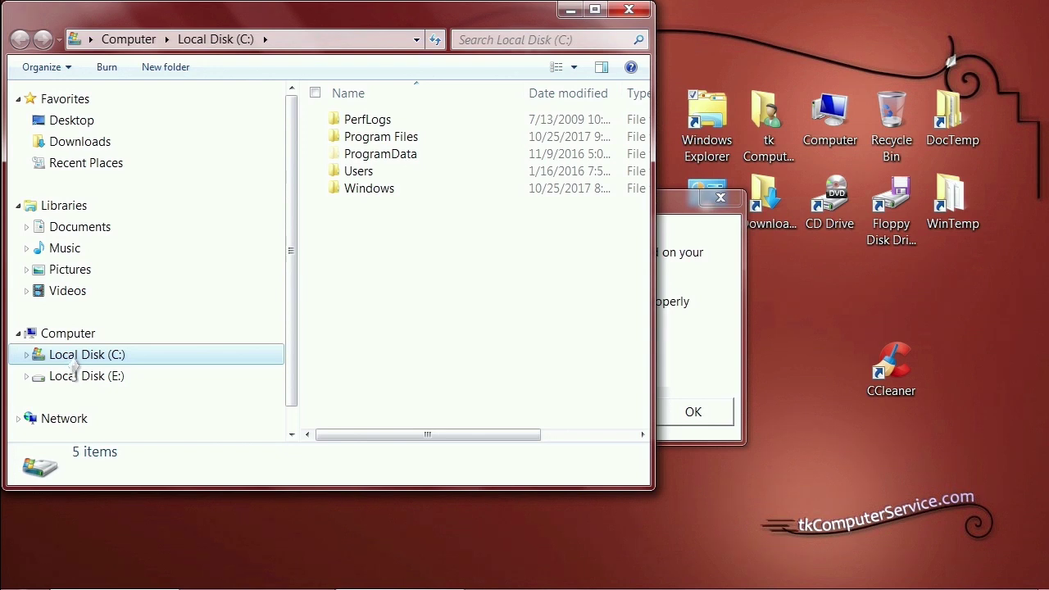
pyautogui.doubleClick(358, 175)
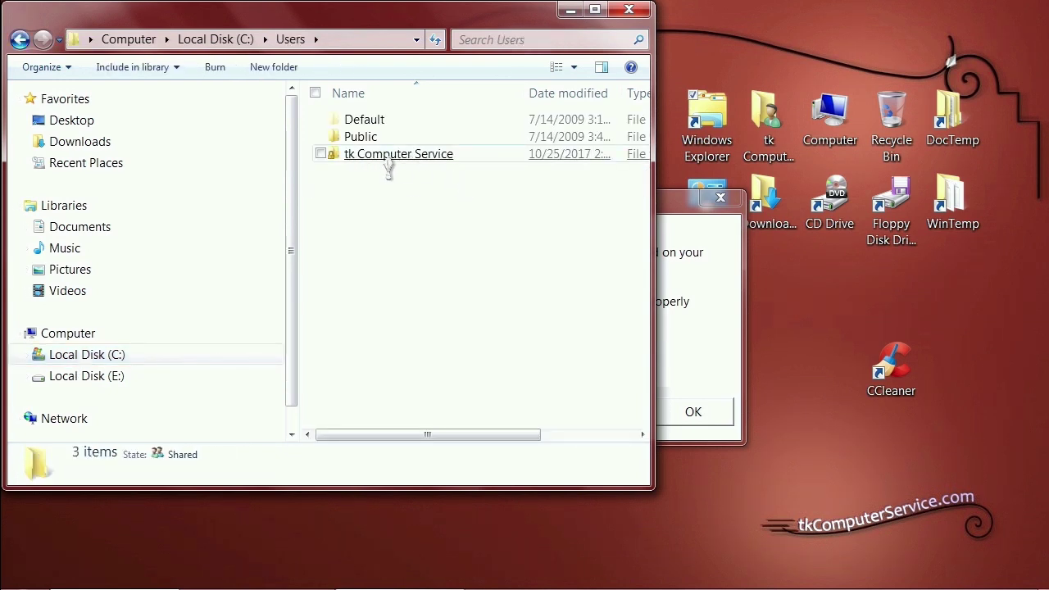
pyautogui.click(389, 164)
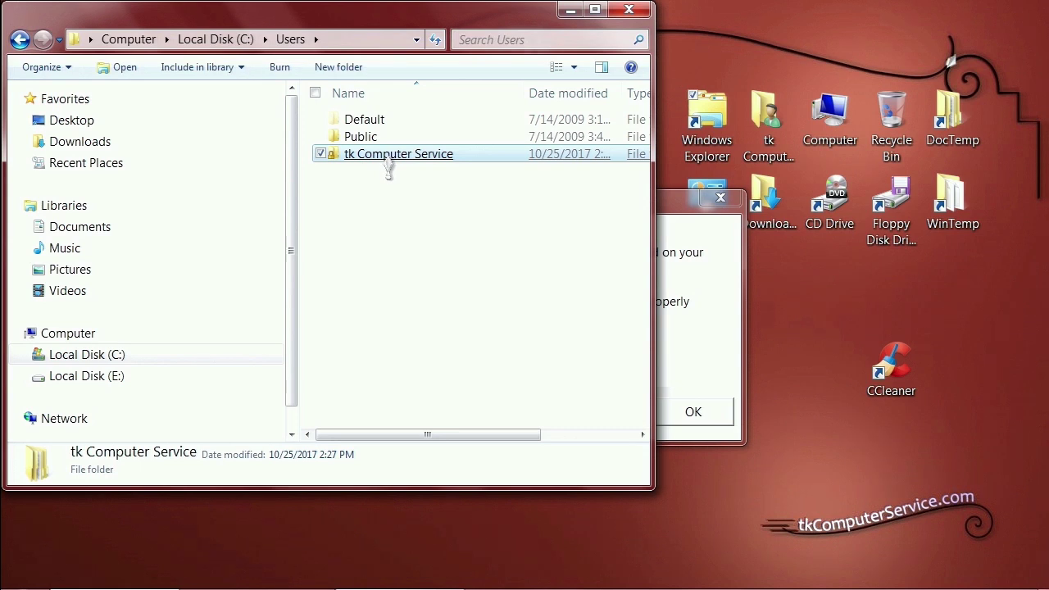
pyautogui.doubleClick(389, 164)
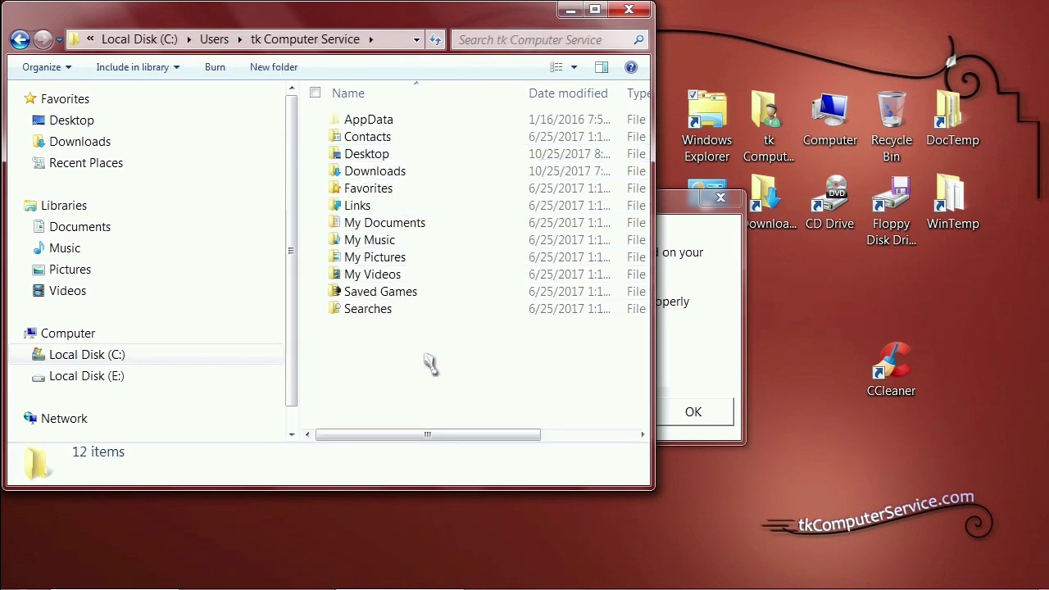
pyautogui.doubleClick(361, 123)
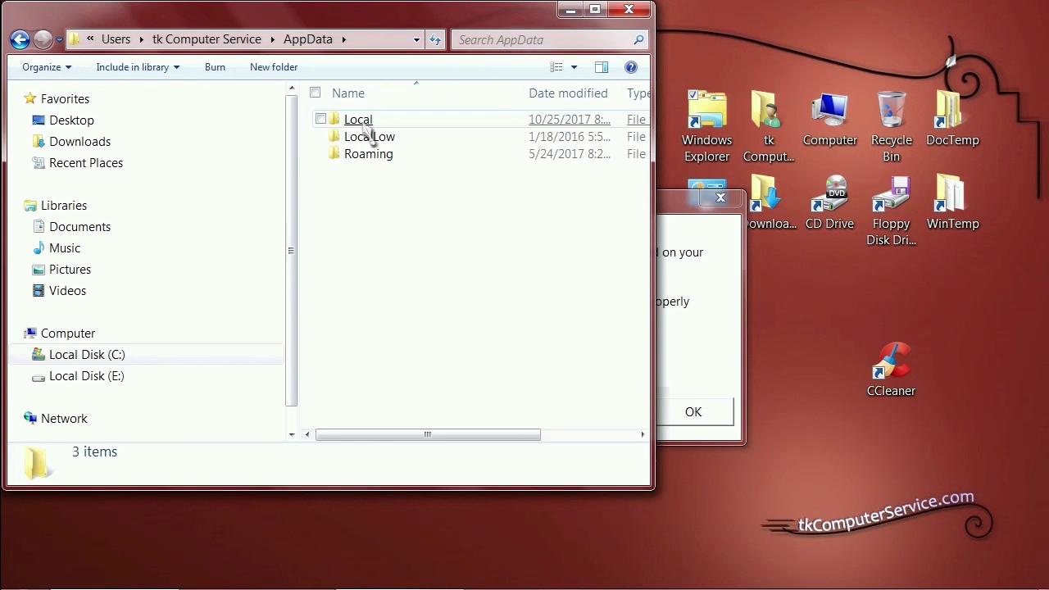
pyautogui.doubleClick(363, 123)
pyautogui.click(361, 208)
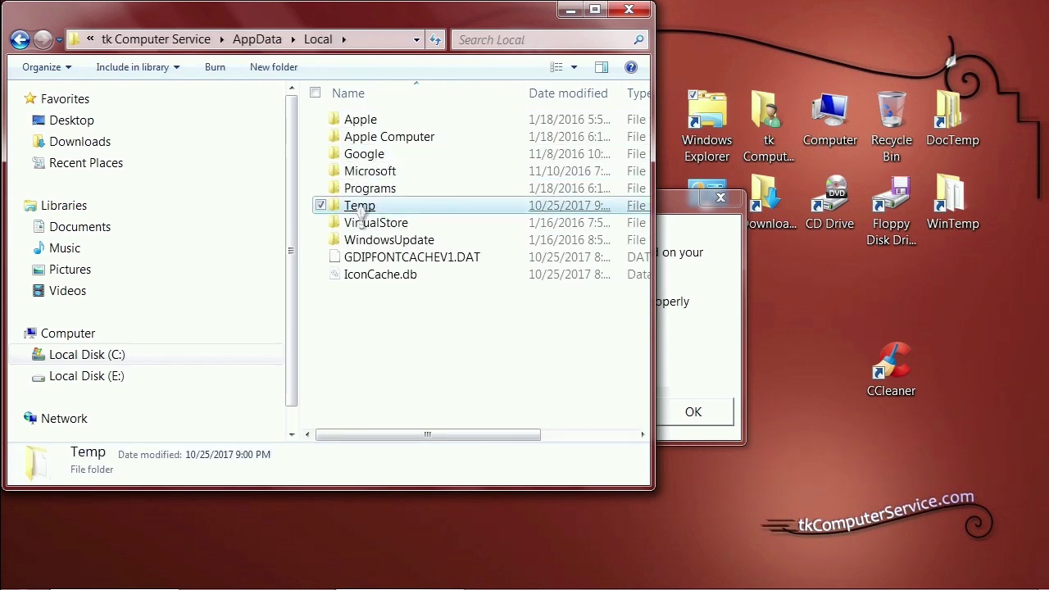
pyautogui.doubleClick(360, 208)
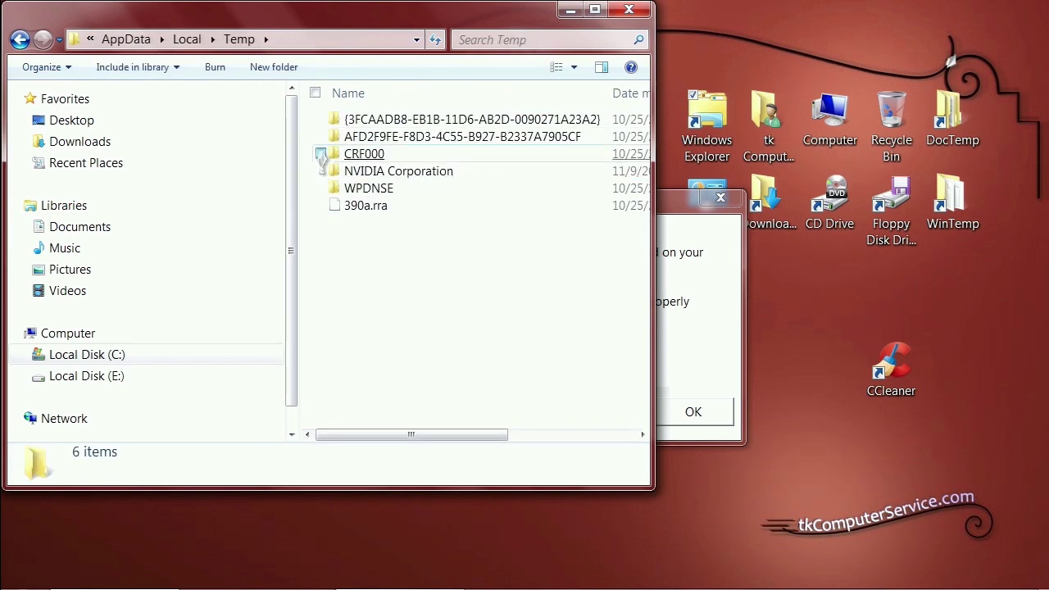
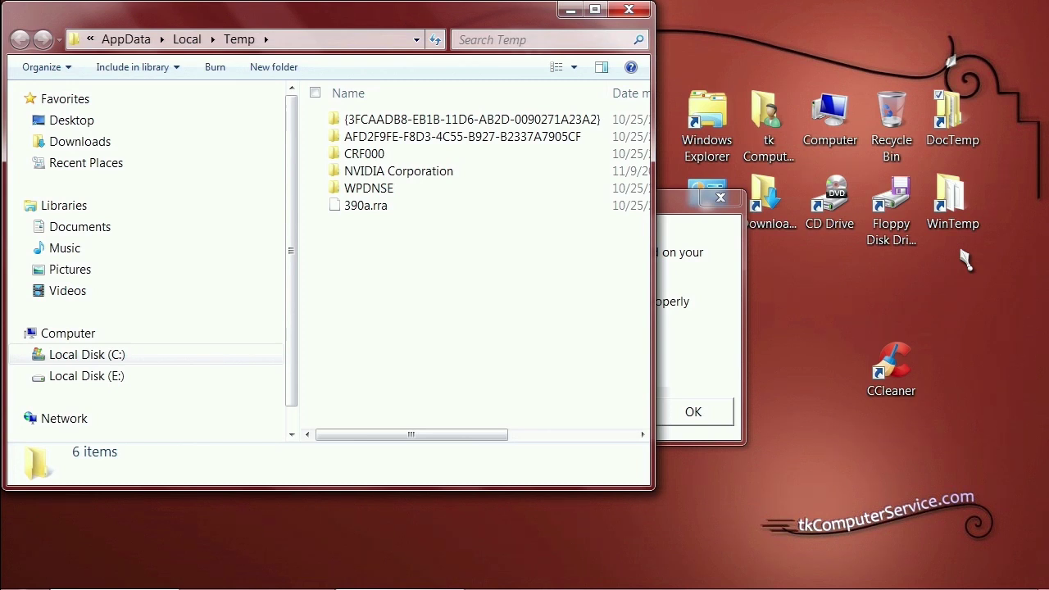
# - Examine the contents of the temporary folders beginning with {3FCAADB8 and AFD2F9FE for the extracted driver files, and return to Temp
pyautogui.doubleClick(450, 121)
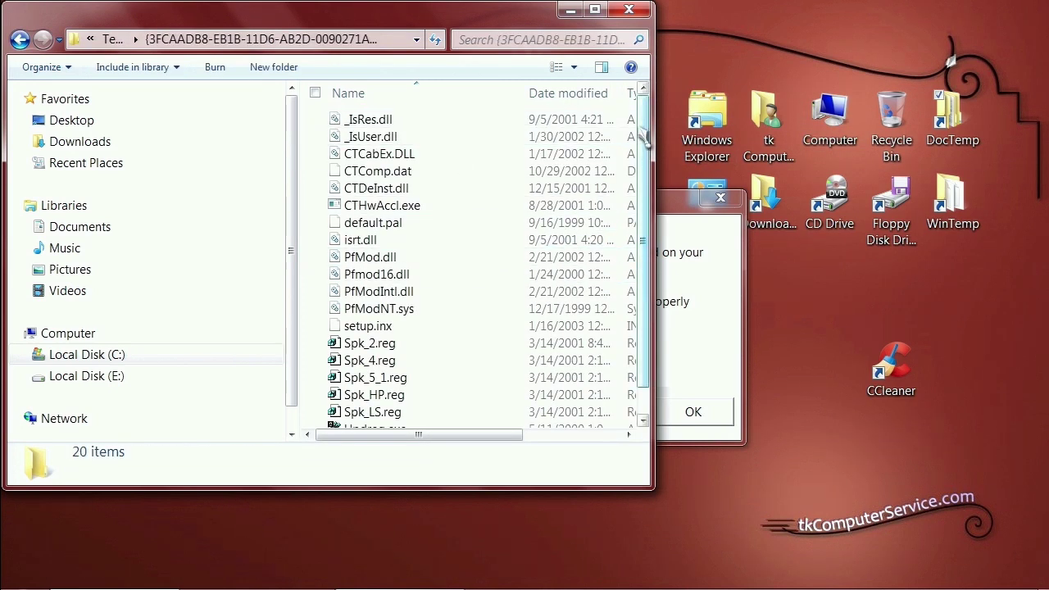
pyautogui.moveTo(645, 139); pyautogui.dragTo(645, 94)
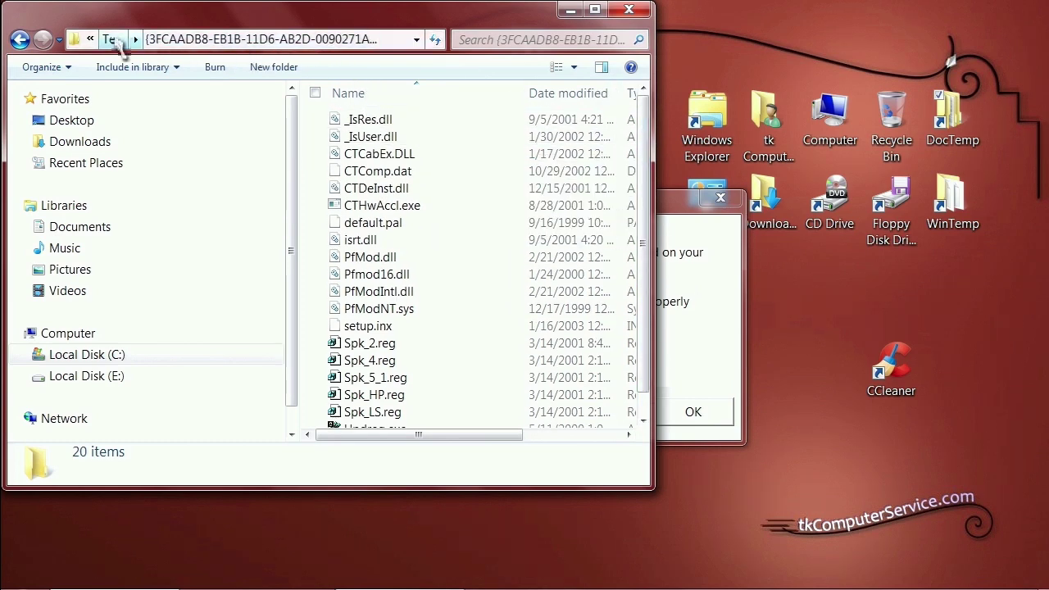
pyautogui.click(20, 39)
pyautogui.click(371, 138)
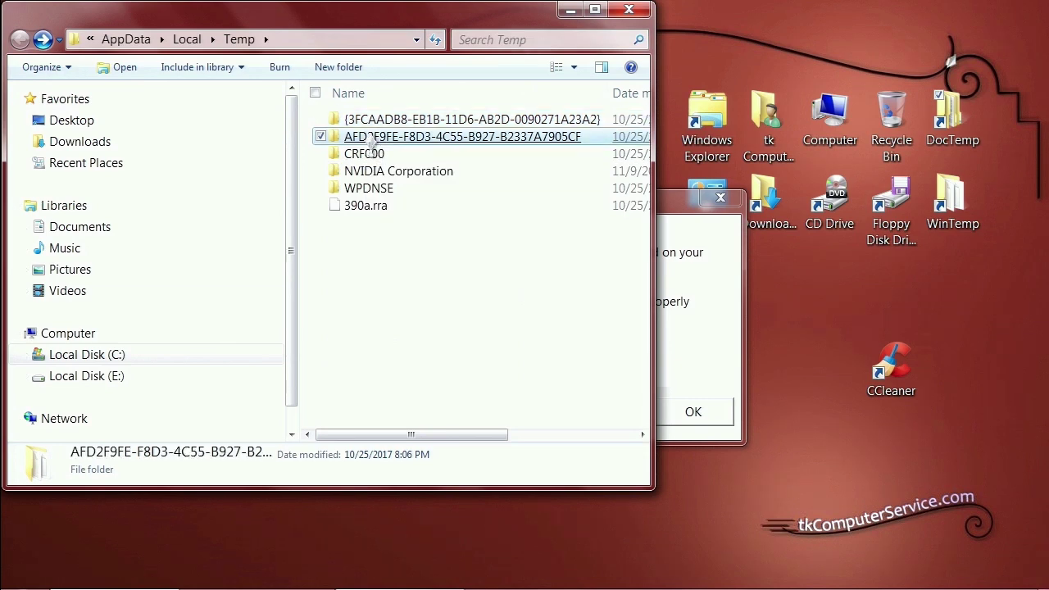
pyautogui.doubleClick(371, 137)
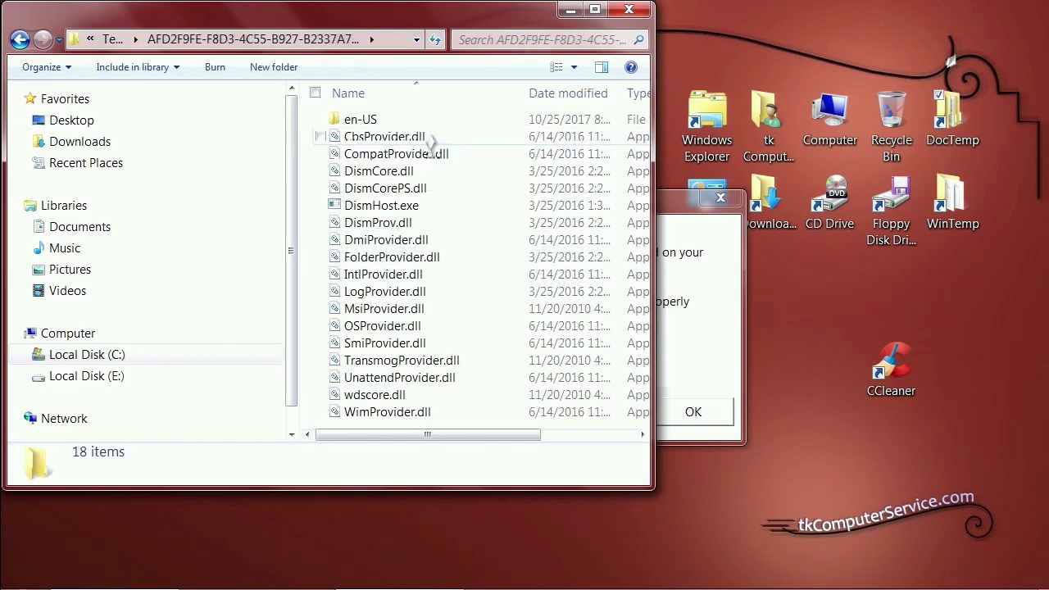
pyautogui.doubleClick(410, 120)
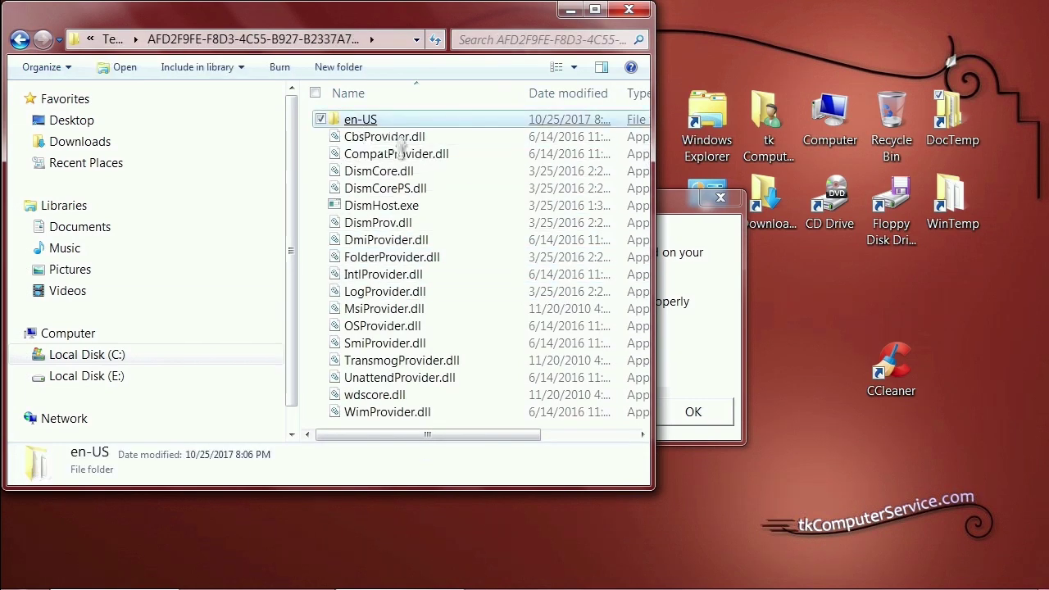
pyautogui.click(21, 43)
pyautogui.hscroll(3, 574, 241)
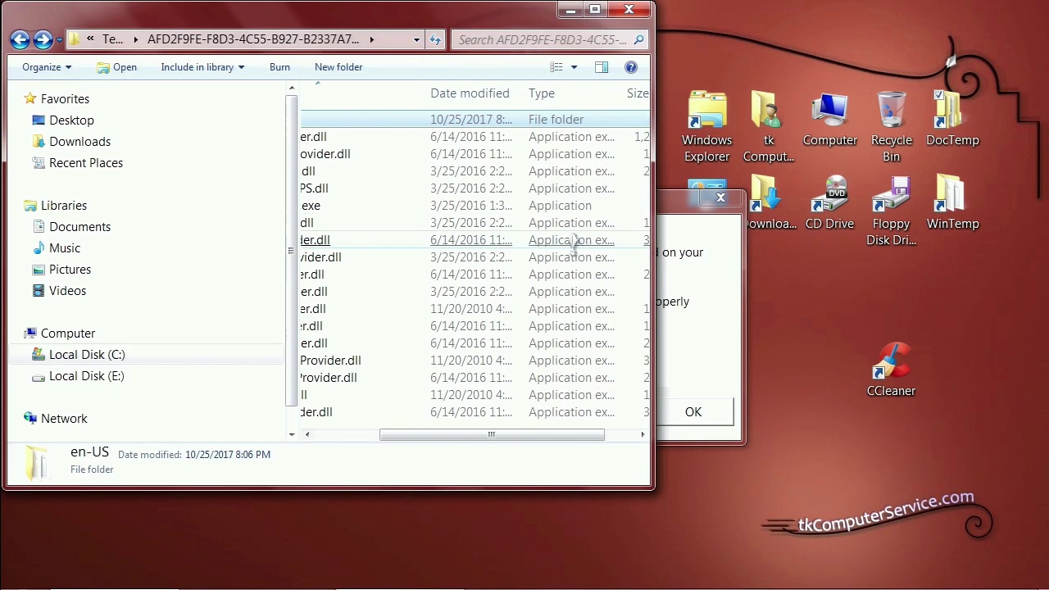
pyautogui.hscroll(-3, 574, 241)
pyautogui.click(19, 40)
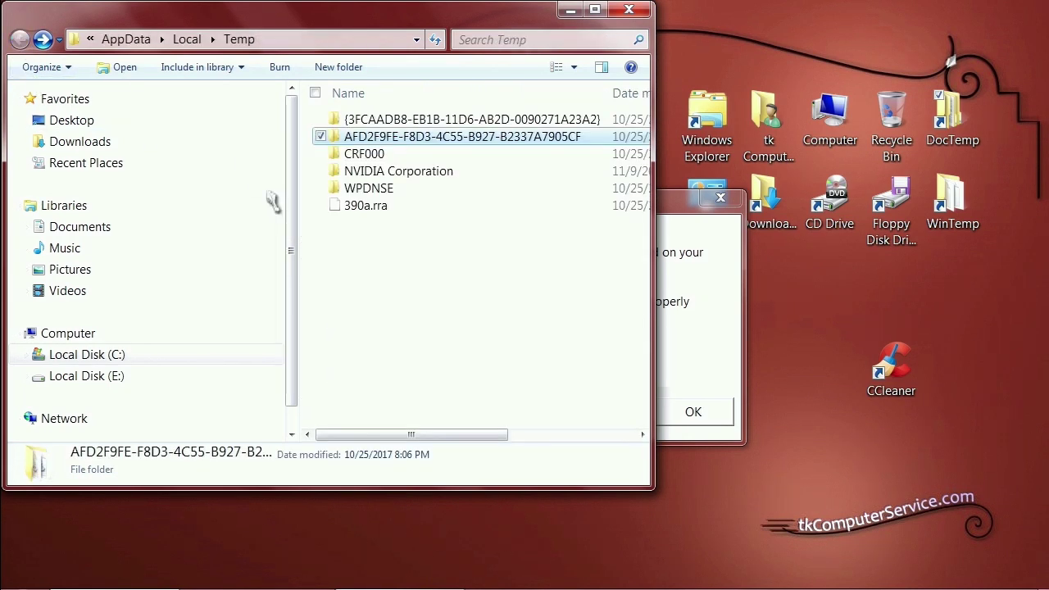
# - Open CRF000\Audio\Drivers\WIN2K_XP inside Temp and look through its driver files
pyautogui.click(378, 156)
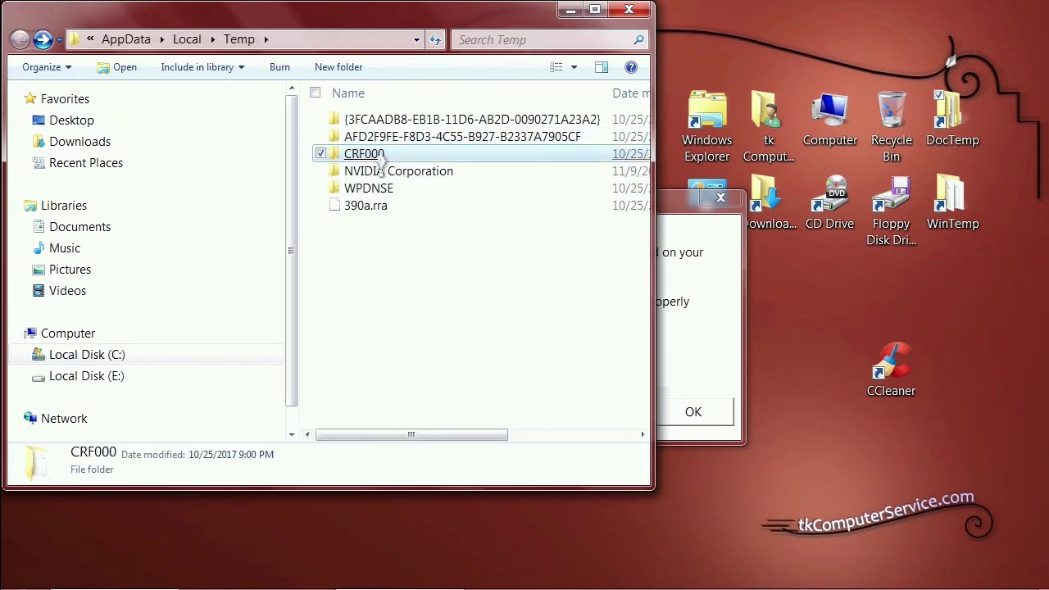
pyautogui.doubleClick(378, 156)
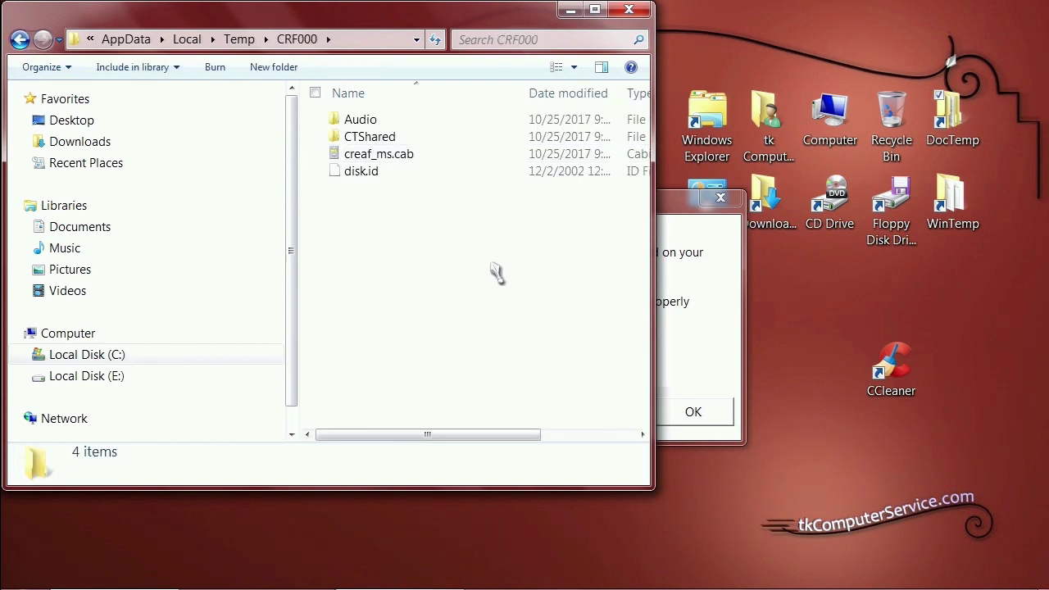
pyautogui.click(361, 123)
pyautogui.doubleClick(360, 122)
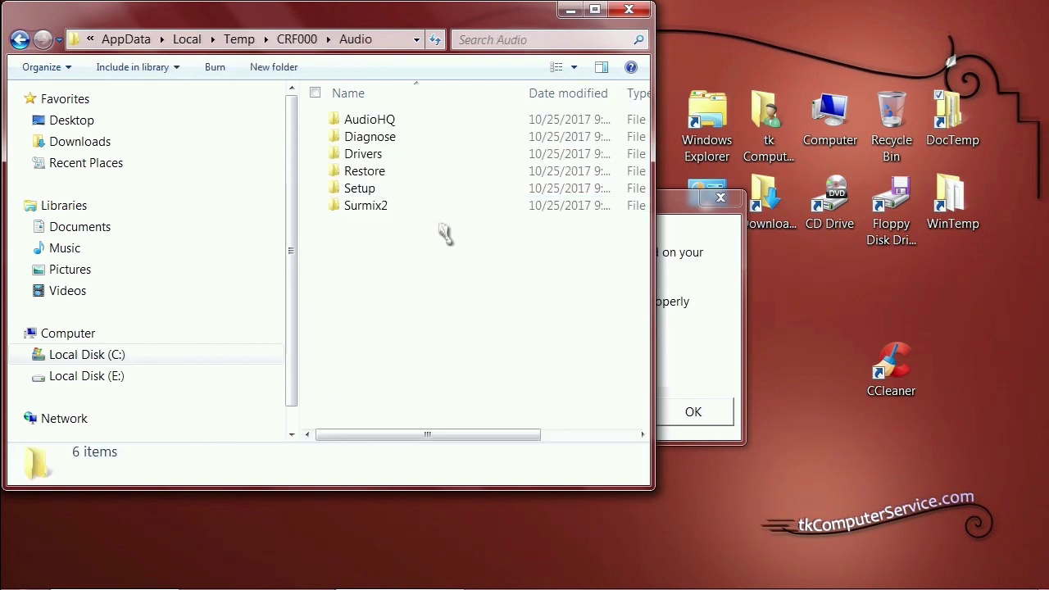
pyautogui.doubleClick(365, 157)
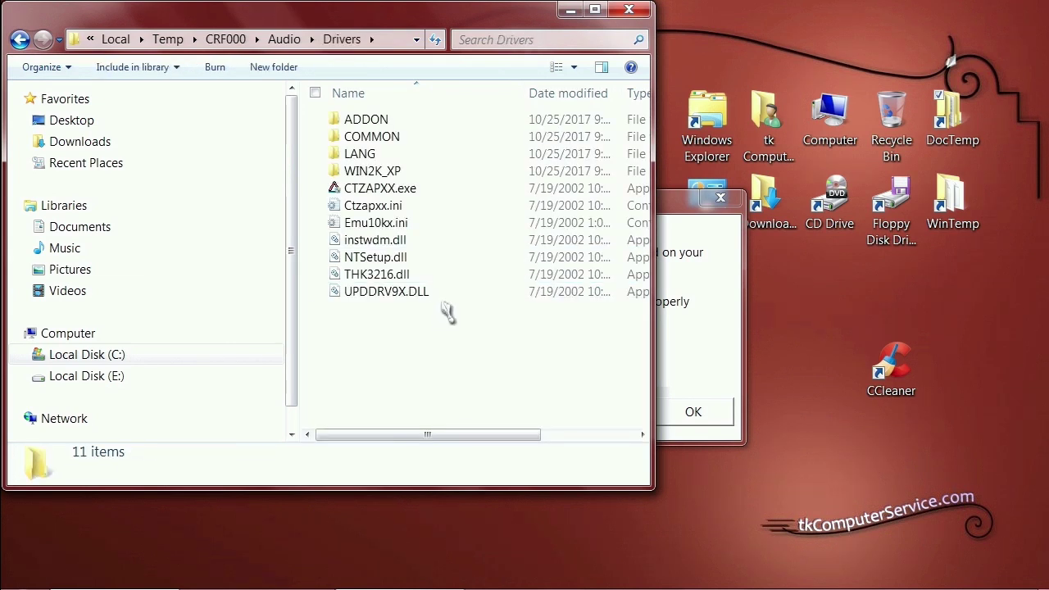
pyautogui.doubleClick(382, 173)
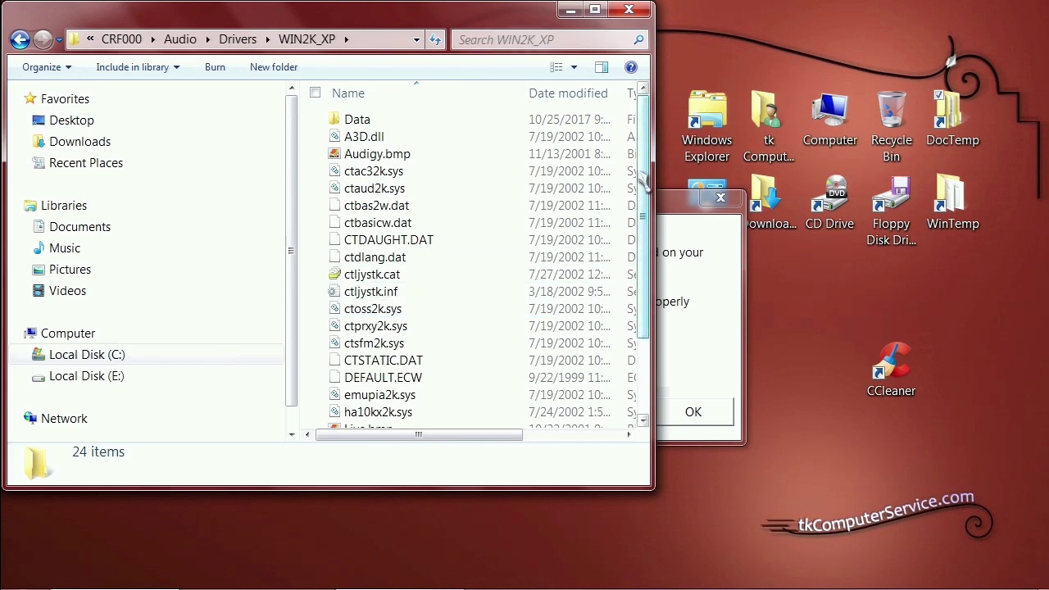
pyautogui.moveTo(644, 176); pyautogui.dragTo(643, 262)
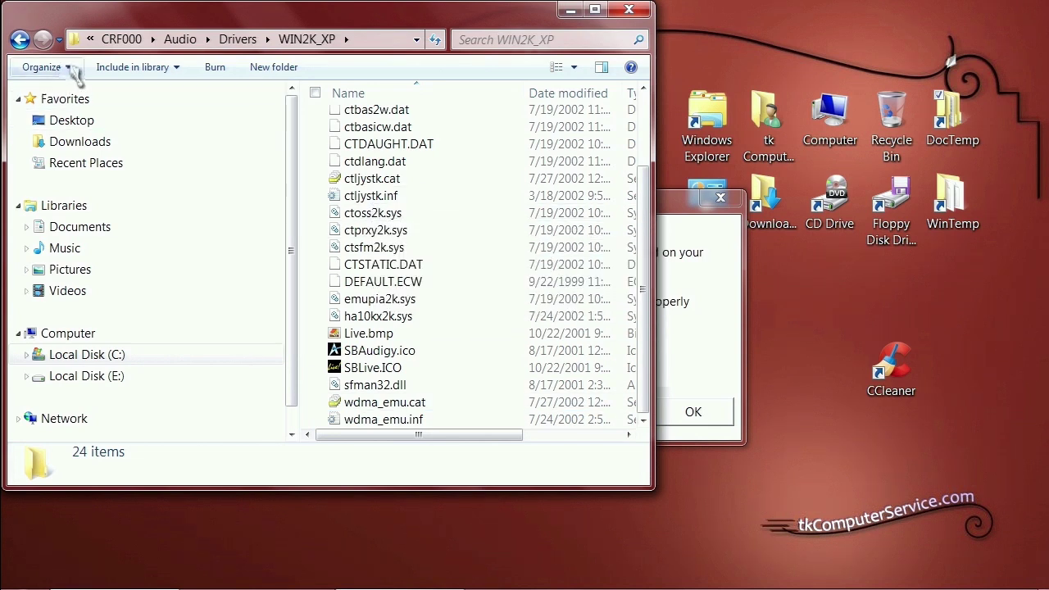
# - Copy the Drivers folder from CRF000\Audio to the desktop and close the folder window
pyautogui.click(236, 41)
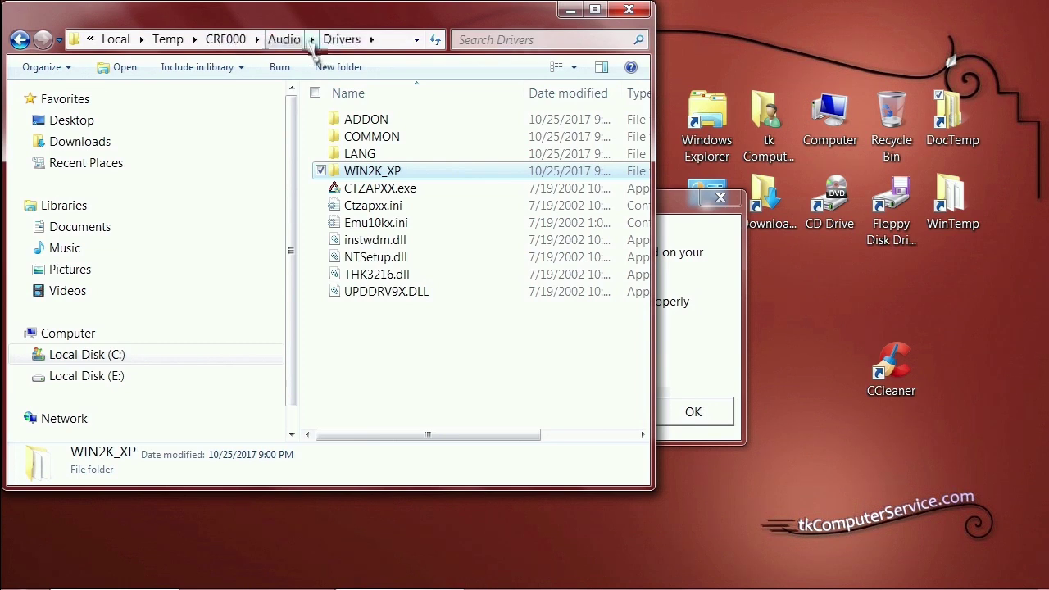
pyautogui.click(287, 40)
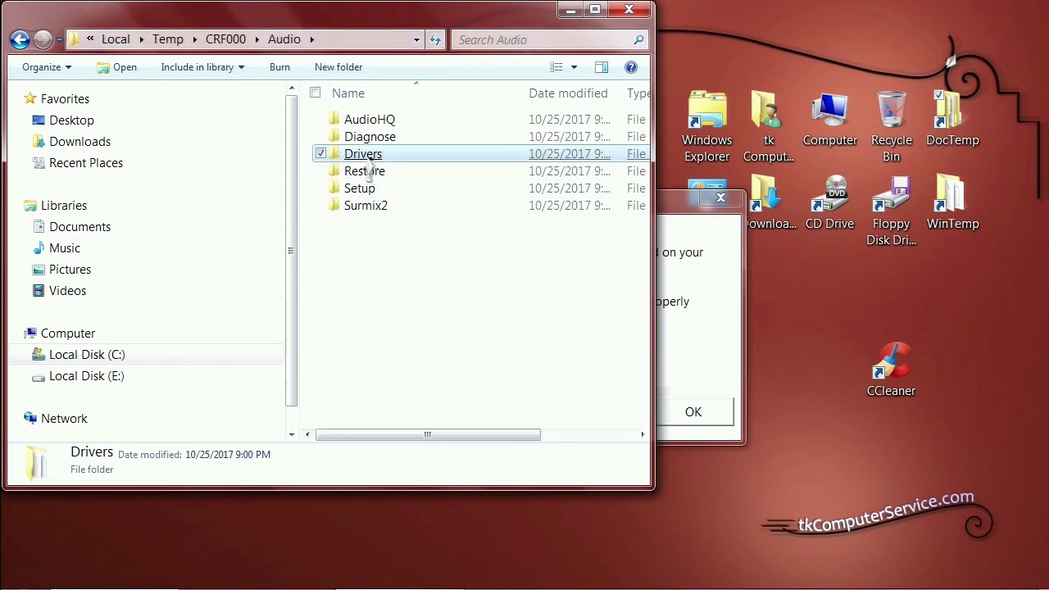
pyautogui.rightClick(367, 159)
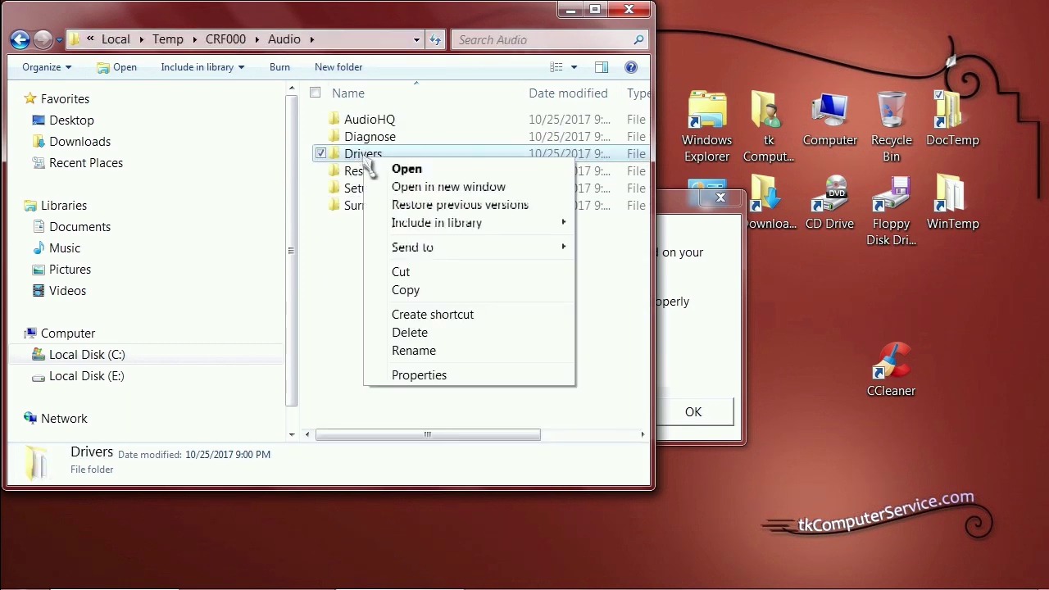
pyautogui.click(407, 291)
pyautogui.rightClick(804, 351)
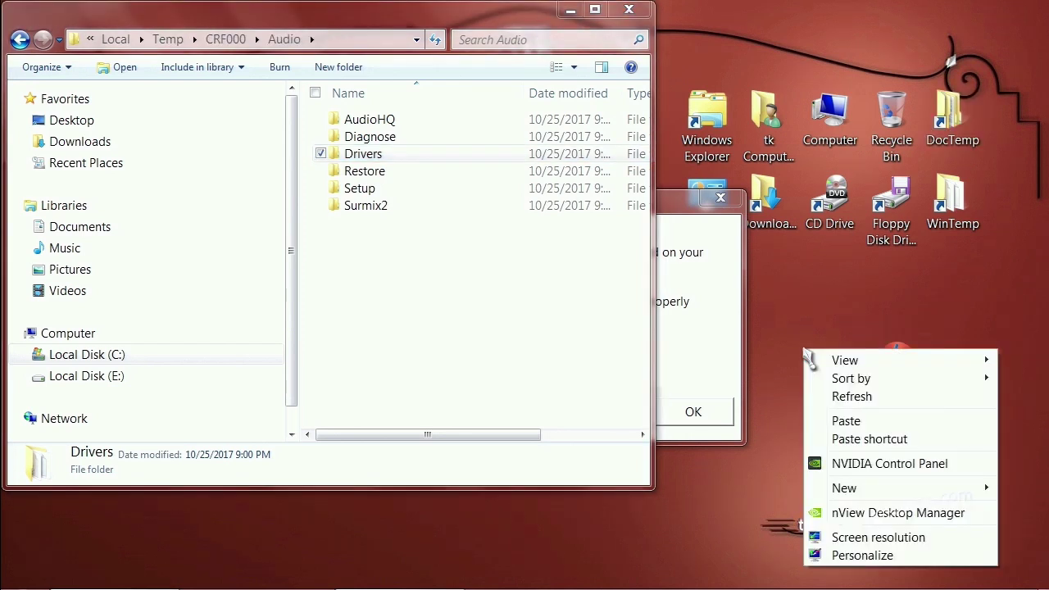
pyautogui.click(844, 421)
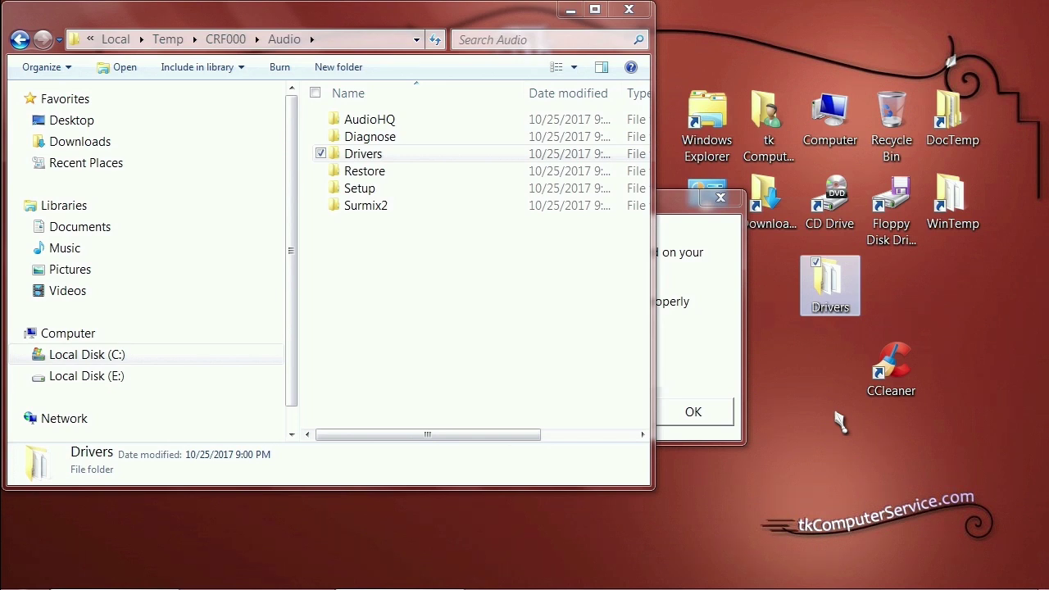
pyautogui.click(630, 12)
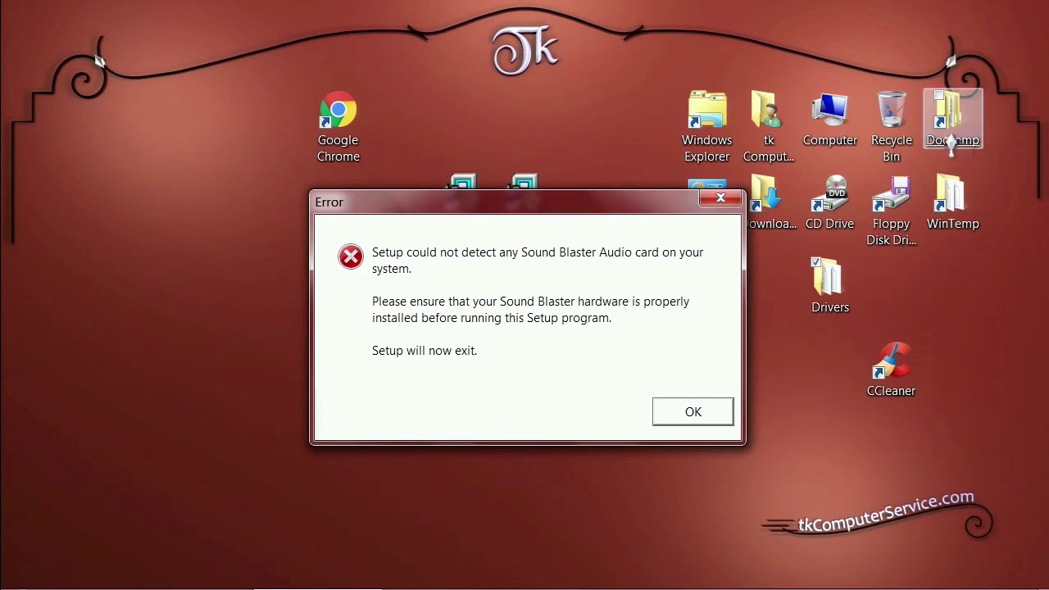
# - Reopen the Temp folder through the DocTemp shortcut, move its window aside, and acknowledge the Sound Blaster setup error
pyautogui.click(953, 108)
pyautogui.doubleClick(951, 108)
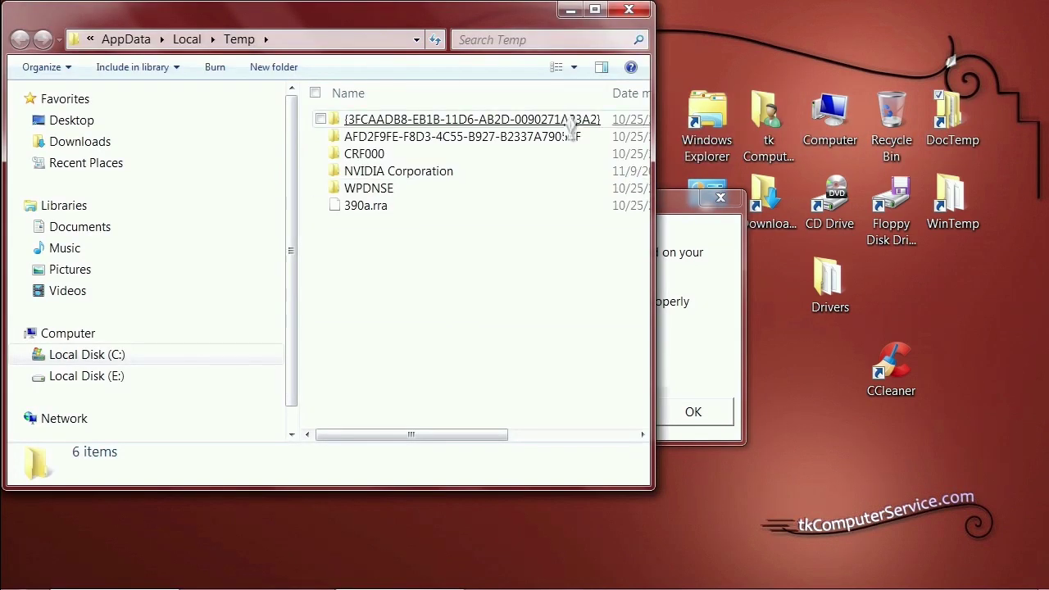
pyautogui.moveTo(434, 41); pyautogui.dragTo(245, 58)
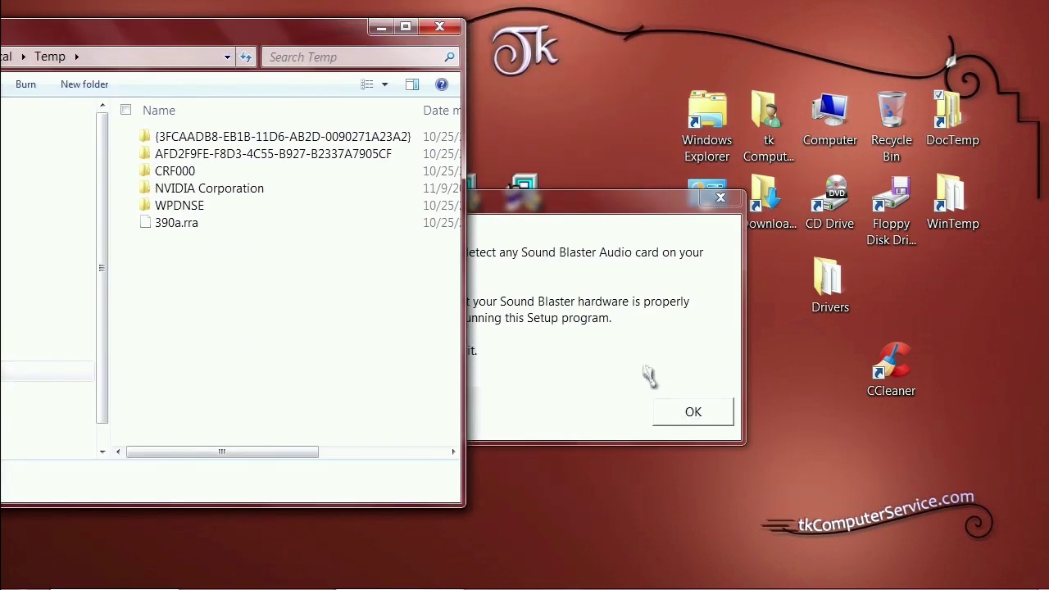
pyautogui.click(608, 373)
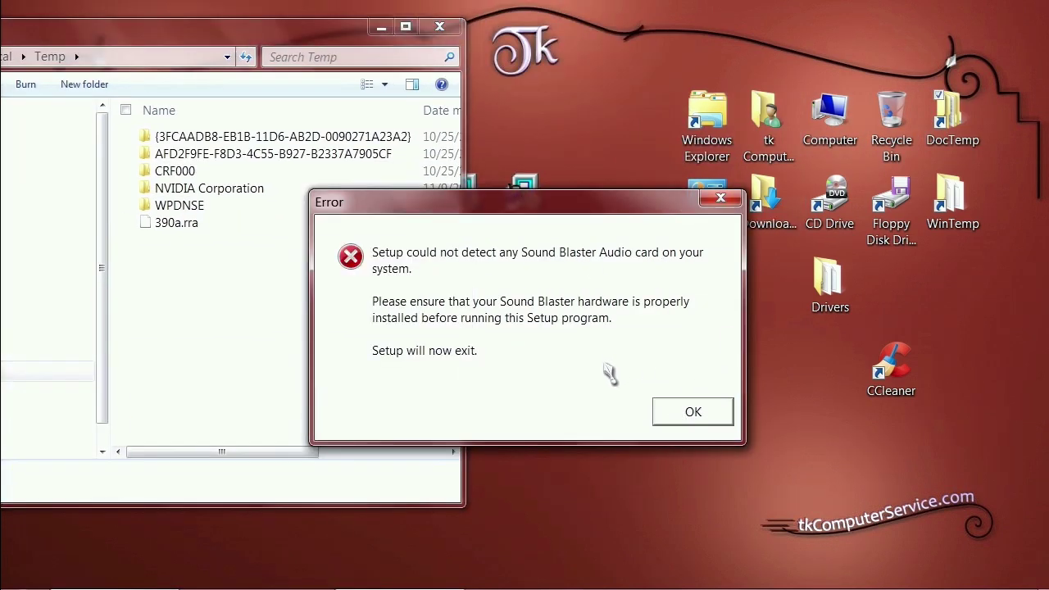
pyautogui.click(704, 412)
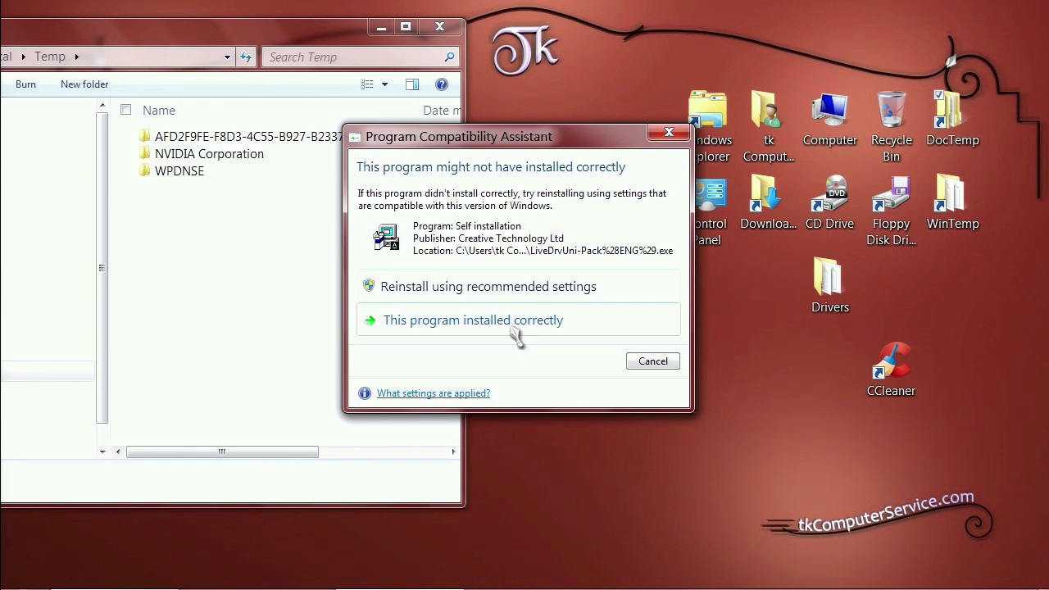
# - Cancel the Program Compatibility Assistant, bring the Temp folder window back into full view, and close it
pyautogui.click(660, 364)
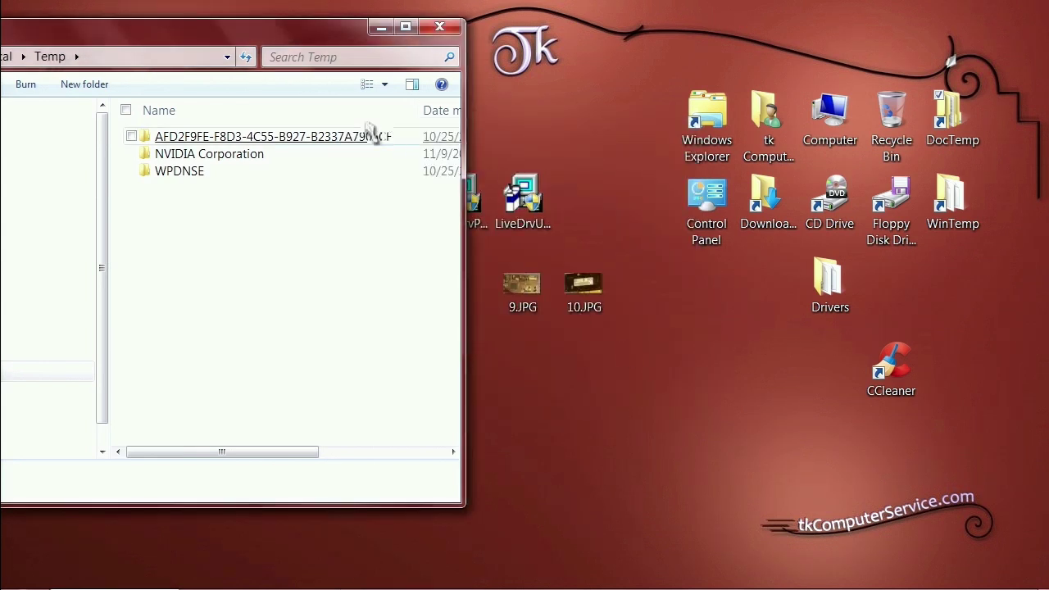
pyautogui.moveTo(278, 31); pyautogui.dragTo(500, 39)
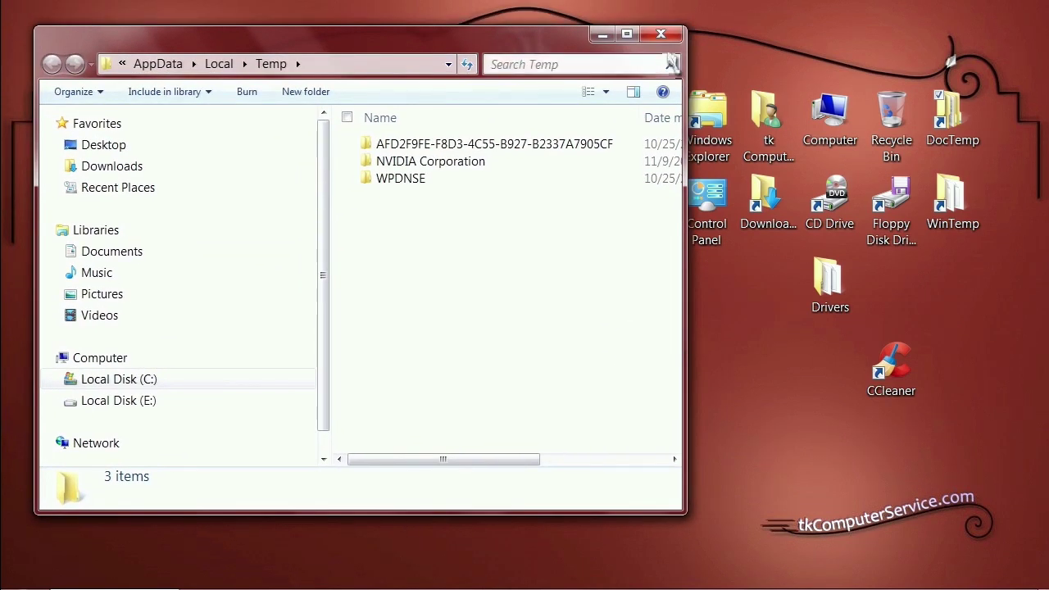
pyautogui.click(662, 33)
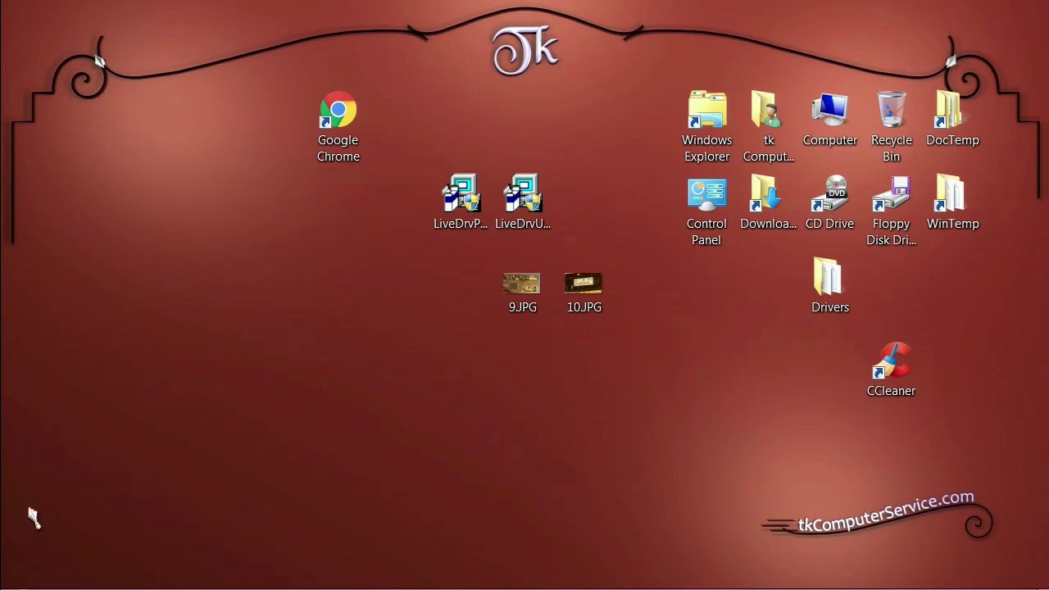
pyautogui.moveTo(22, 579)
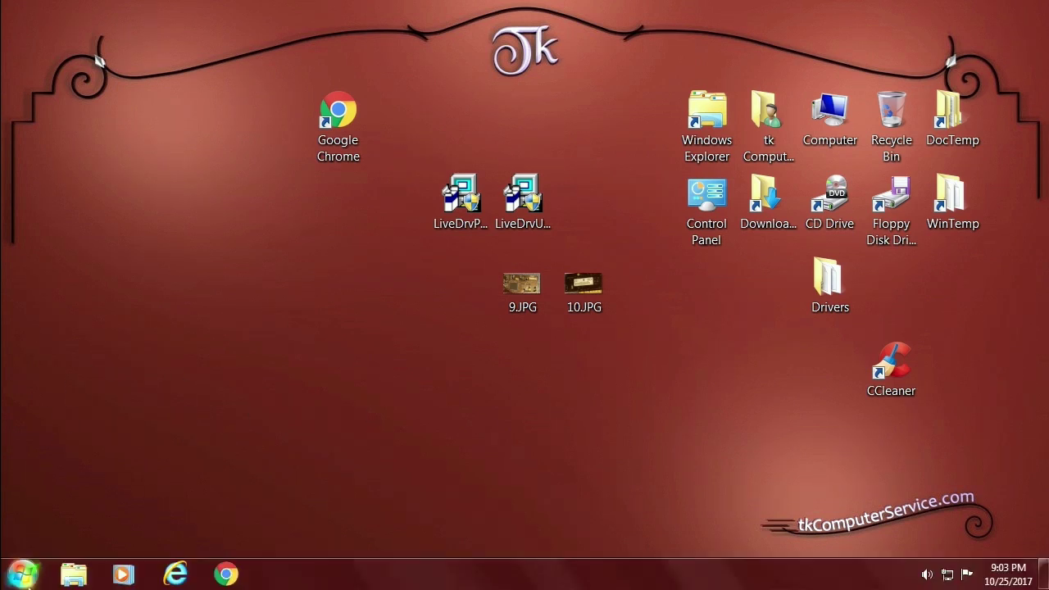
# - Launch PeaZip from the PeaZip folder within the System Tools program group
pyautogui.click(23, 575)
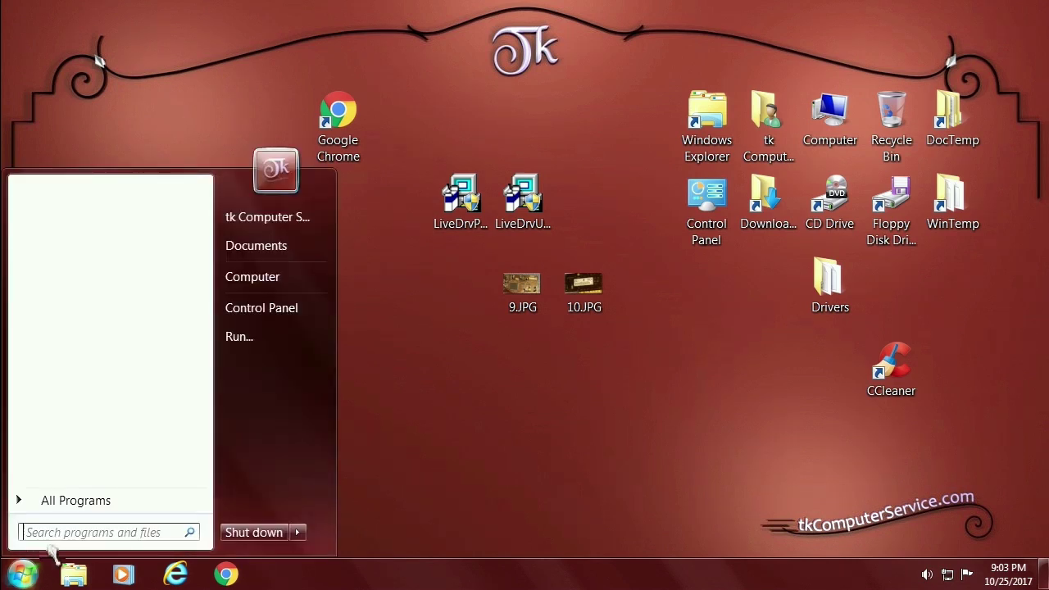
pyautogui.click(81, 500)
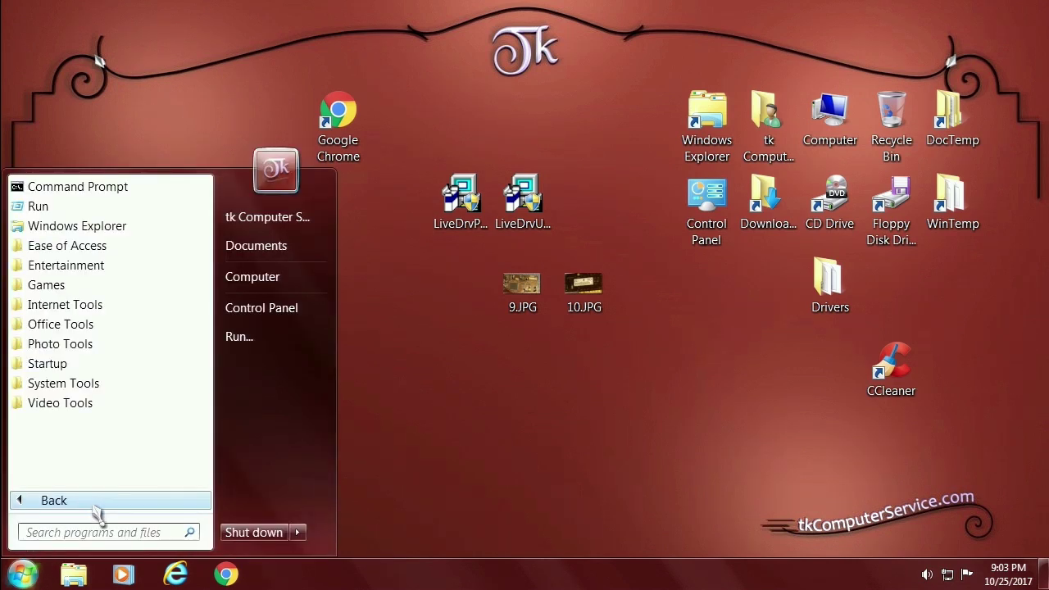
pyautogui.click(92, 384)
pyautogui.scroll(-1, 163, 365)
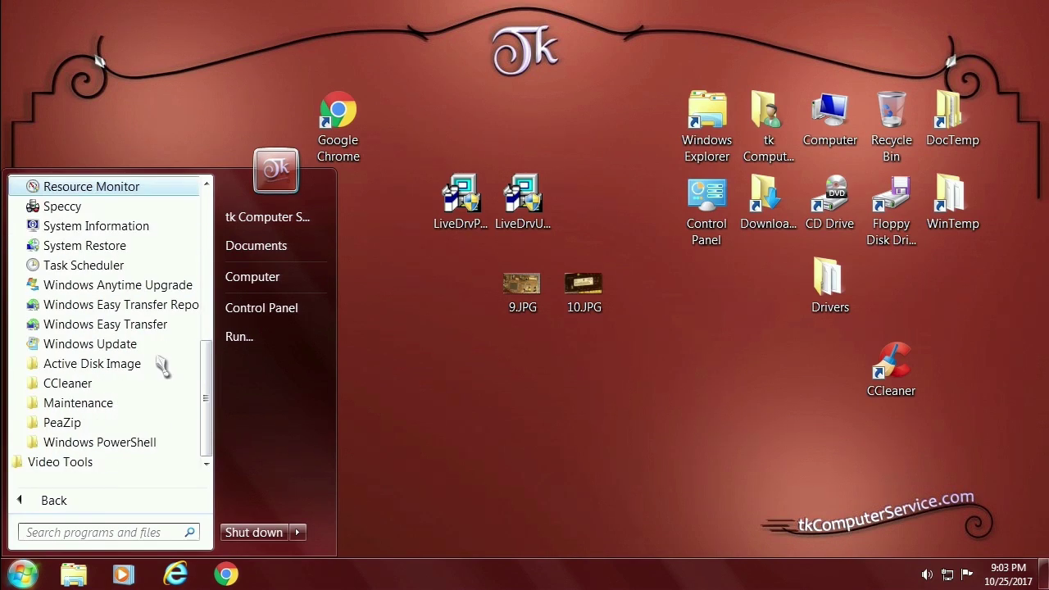
pyautogui.click(97, 425)
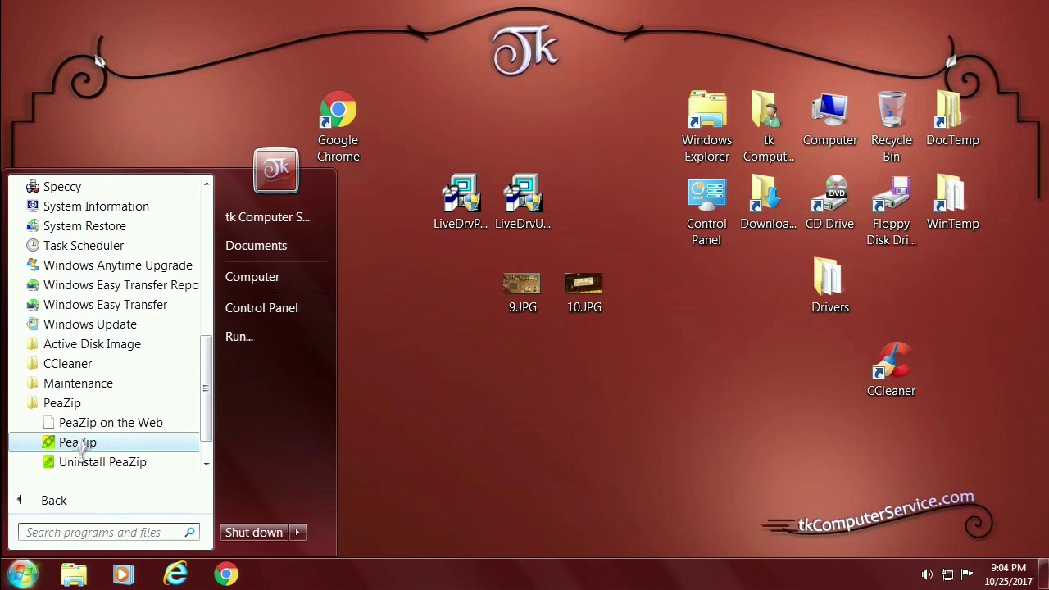
pyautogui.click(78, 443)
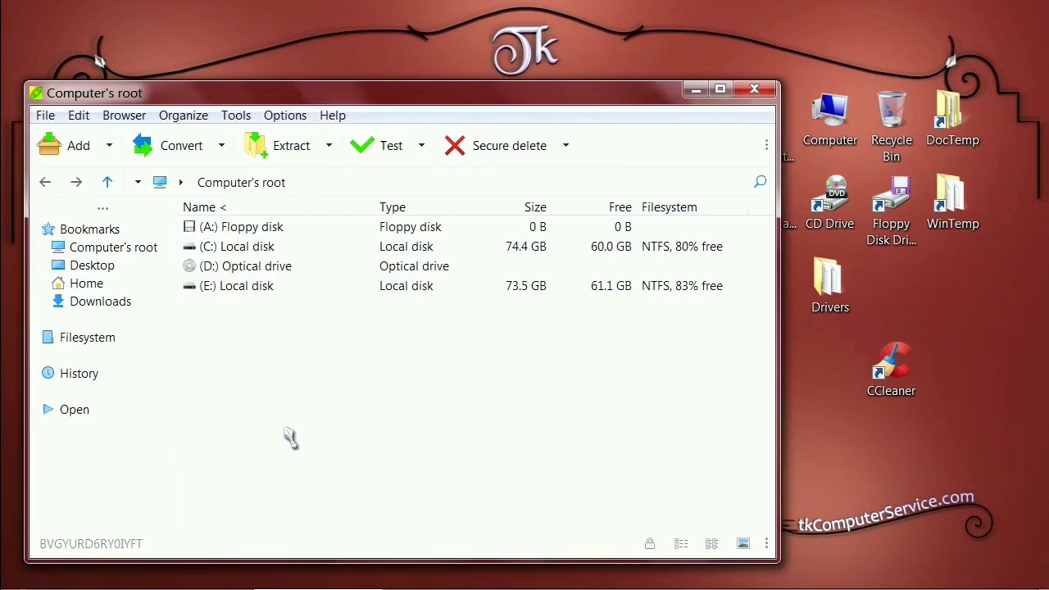
# - Open the desktop file LiveDrvUni-Pack%28ENG%29.exe as an archive
pyautogui.click(45, 116)
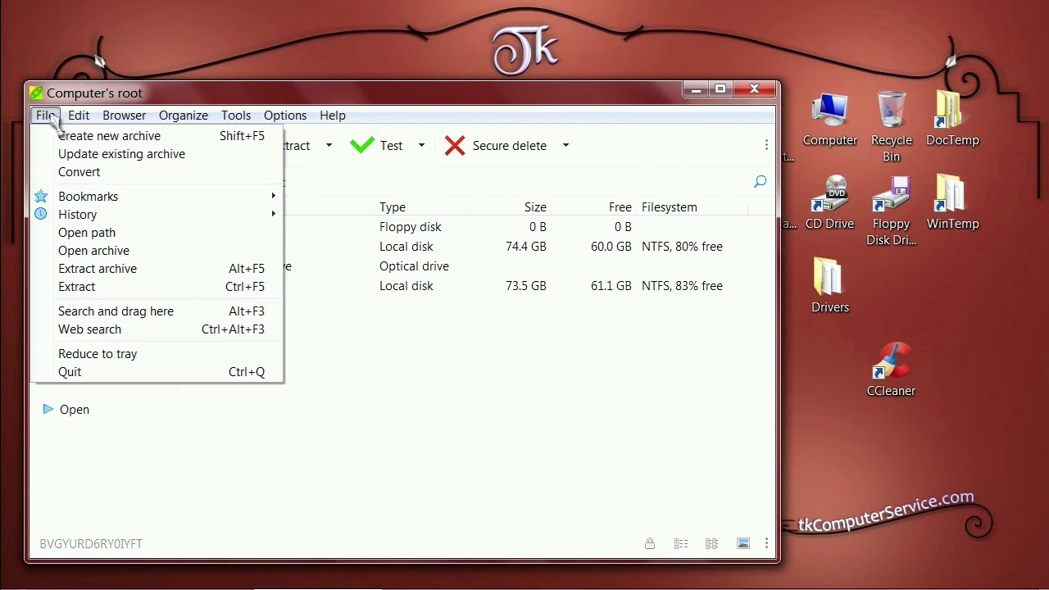
pyautogui.click(87, 250)
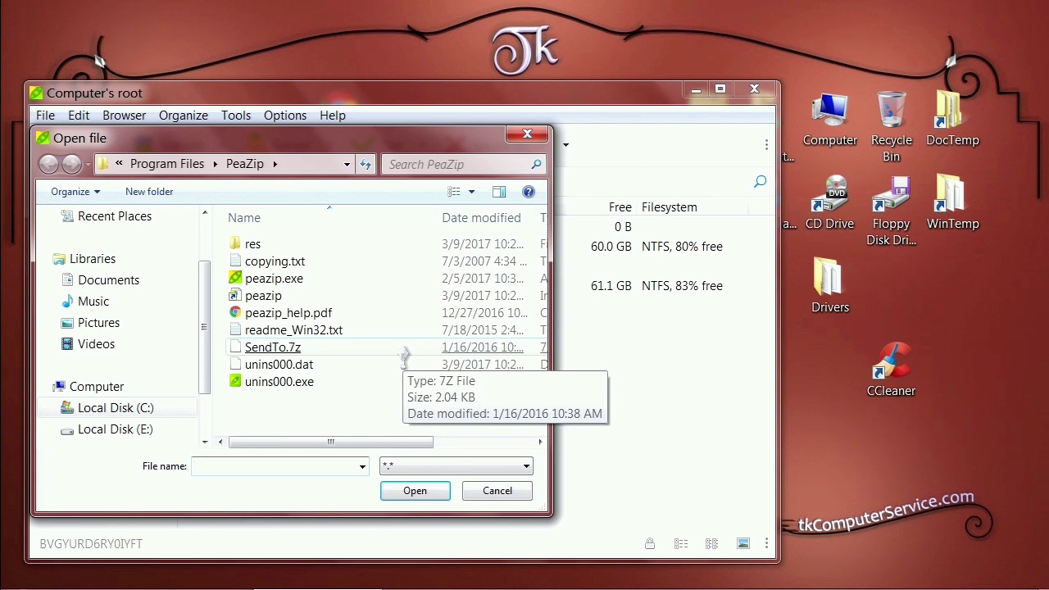
pyautogui.scroll(2, 205, 278)
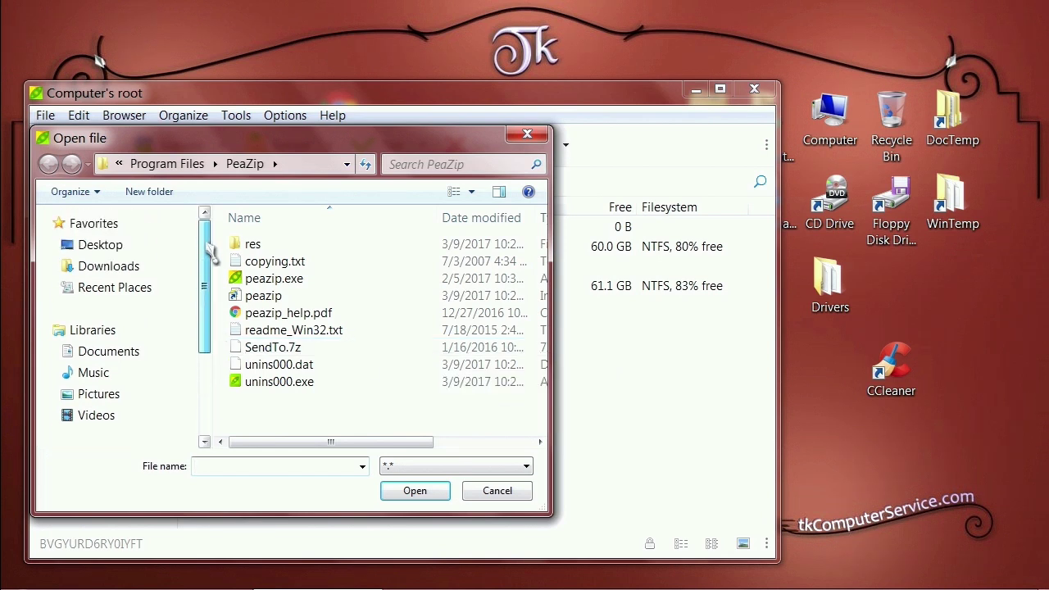
pyautogui.click(104, 250)
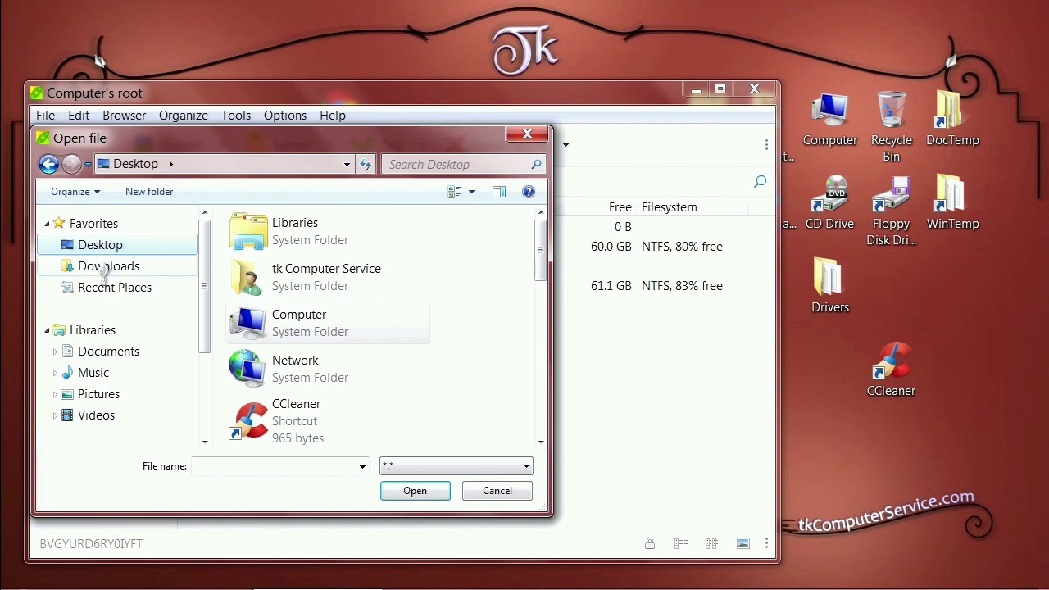
pyautogui.moveTo(542, 230); pyautogui.dragTo(541, 392)
pyautogui.doubleClick(305, 392)
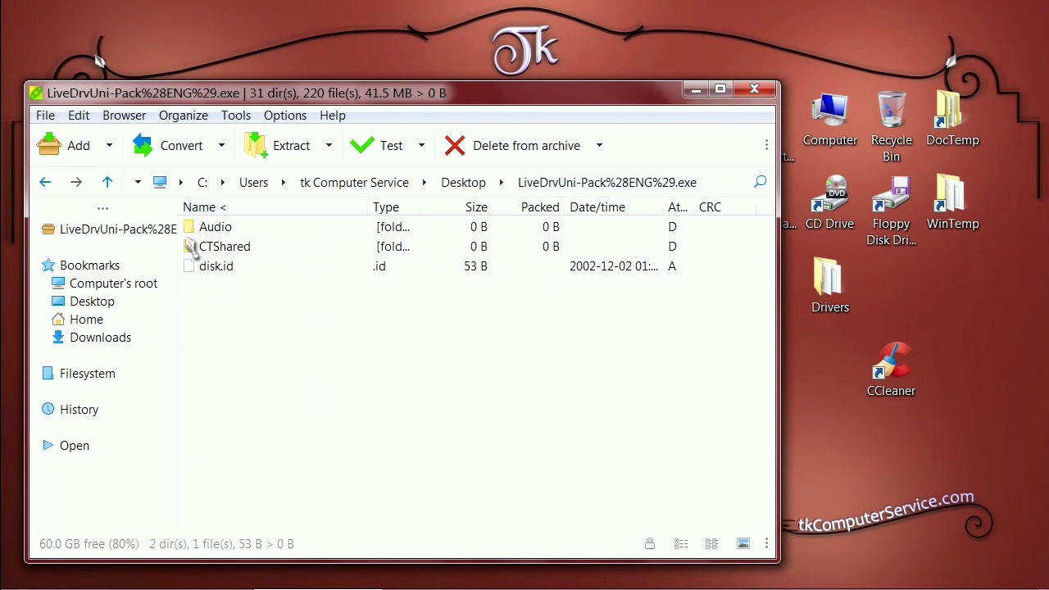
# - Look inside the archive's Audio folder and return to the archive's root
pyautogui.click(213, 231)
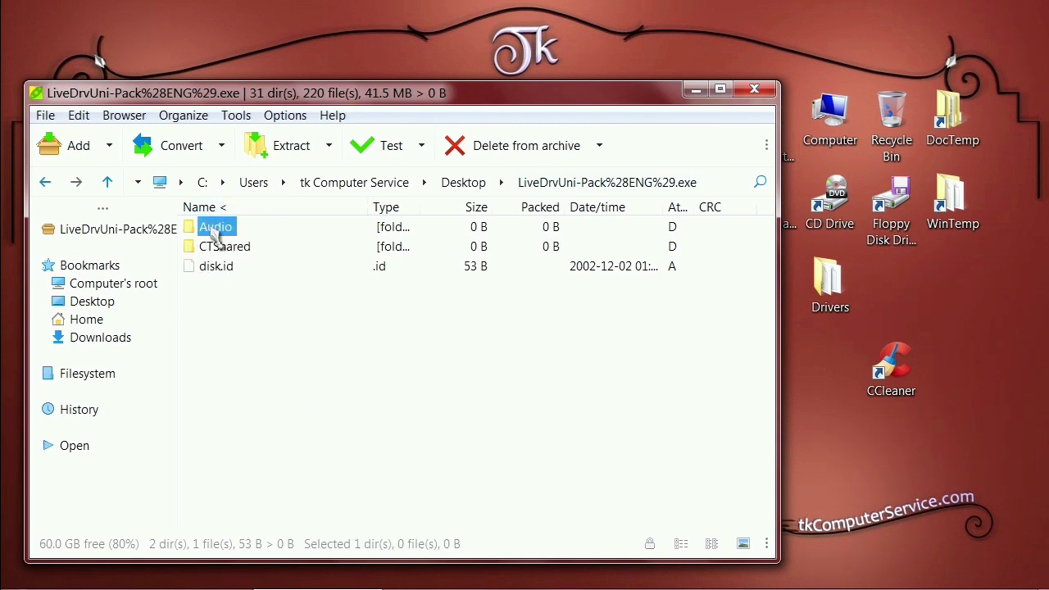
pyautogui.doubleClick(216, 230)
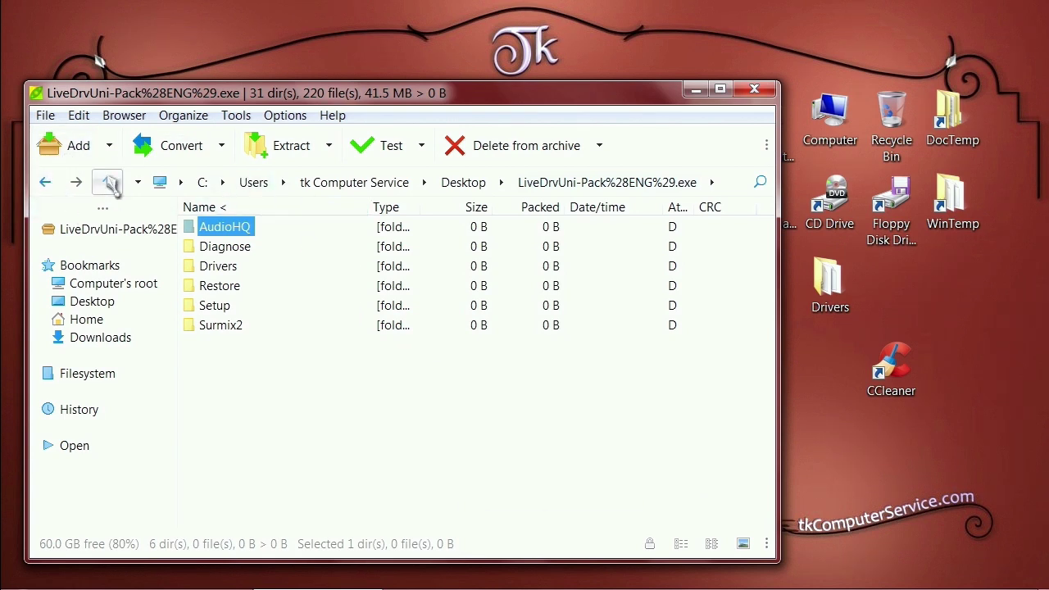
pyautogui.press('Return')
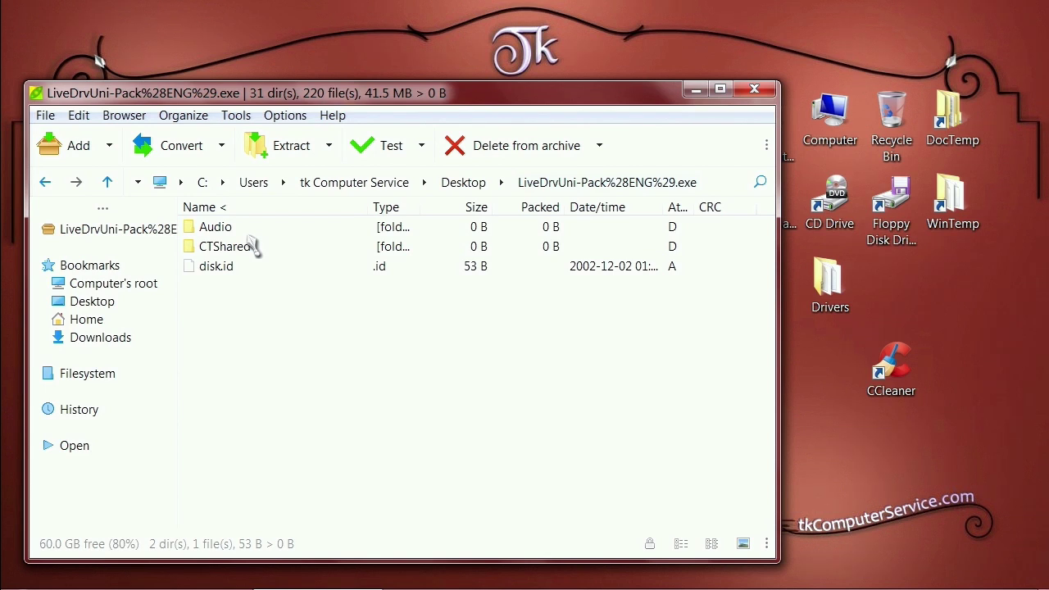
# - Extract Audio, CTShared and disk.id to a desktop folder named "new main driver"
pyautogui.moveTo(250, 295); pyautogui.dragTo(205, 226)
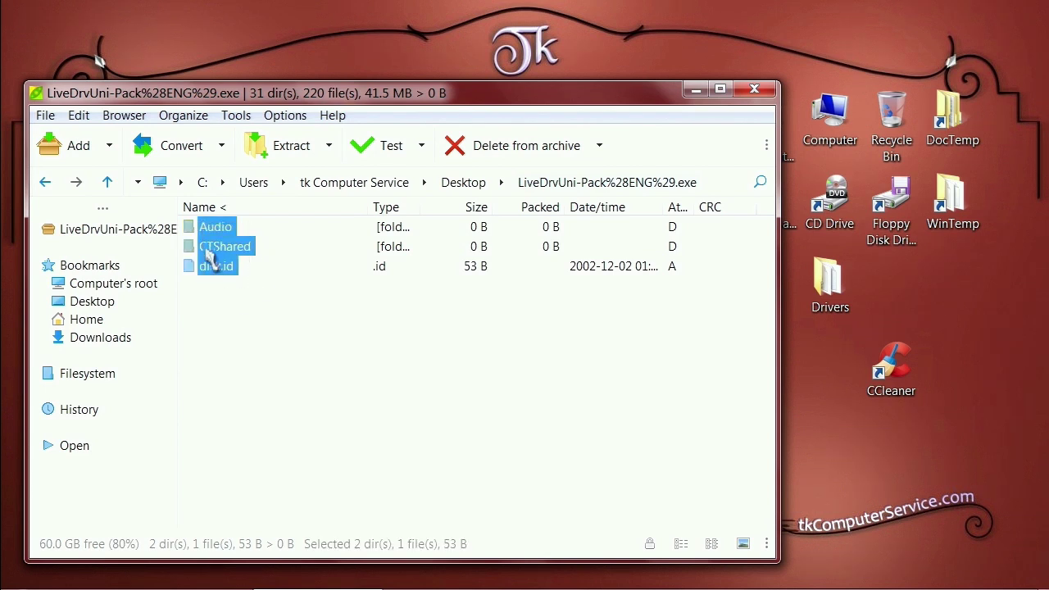
pyautogui.click(262, 366)
pyautogui.hotkey('ctrl', 'a')
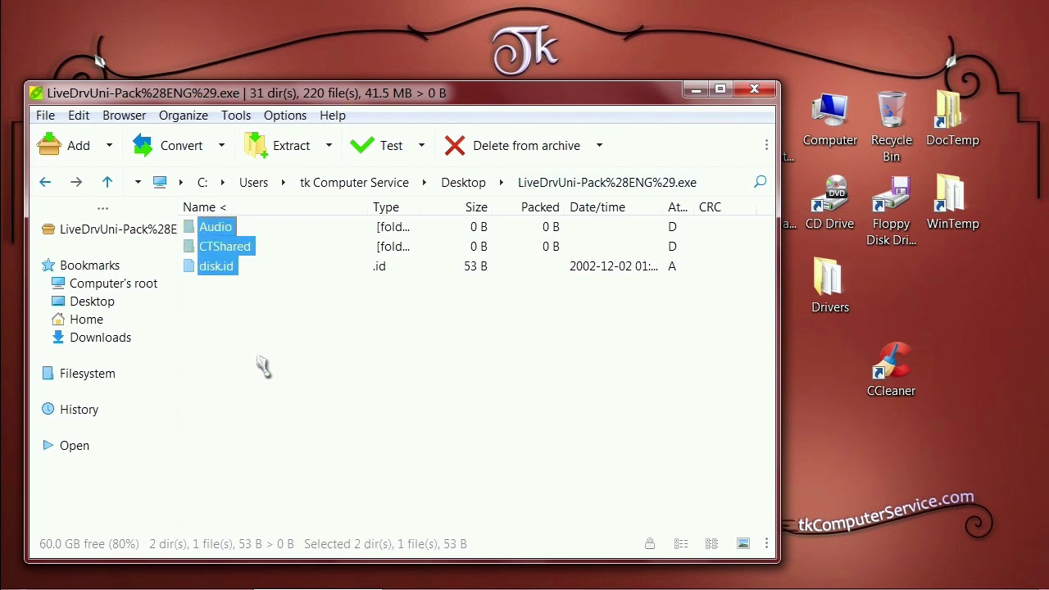
pyautogui.click(291, 148)
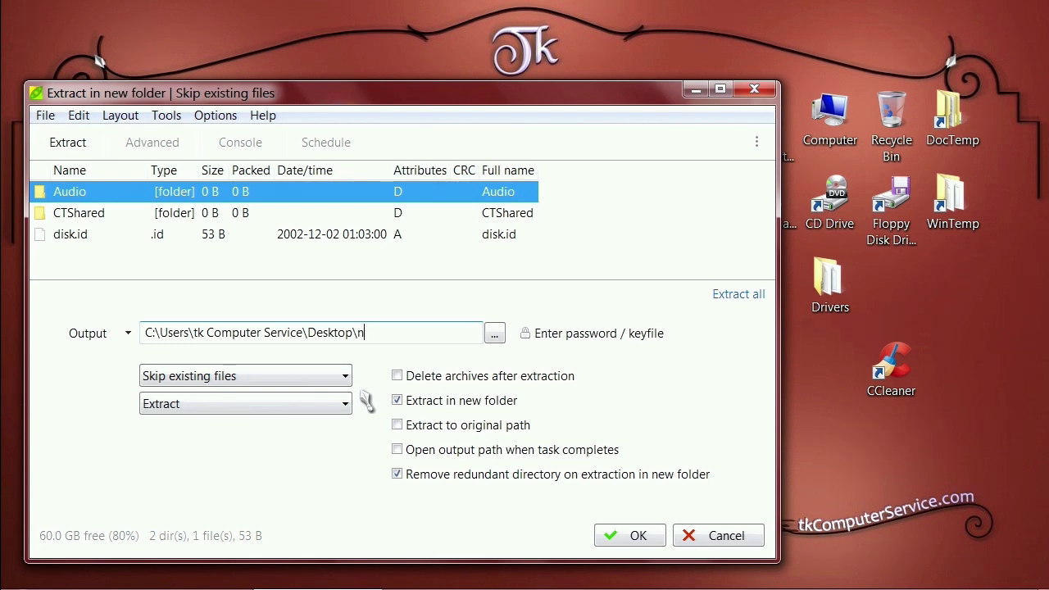
pyautogui.write('main driver')
pyautogui.click(638, 540)
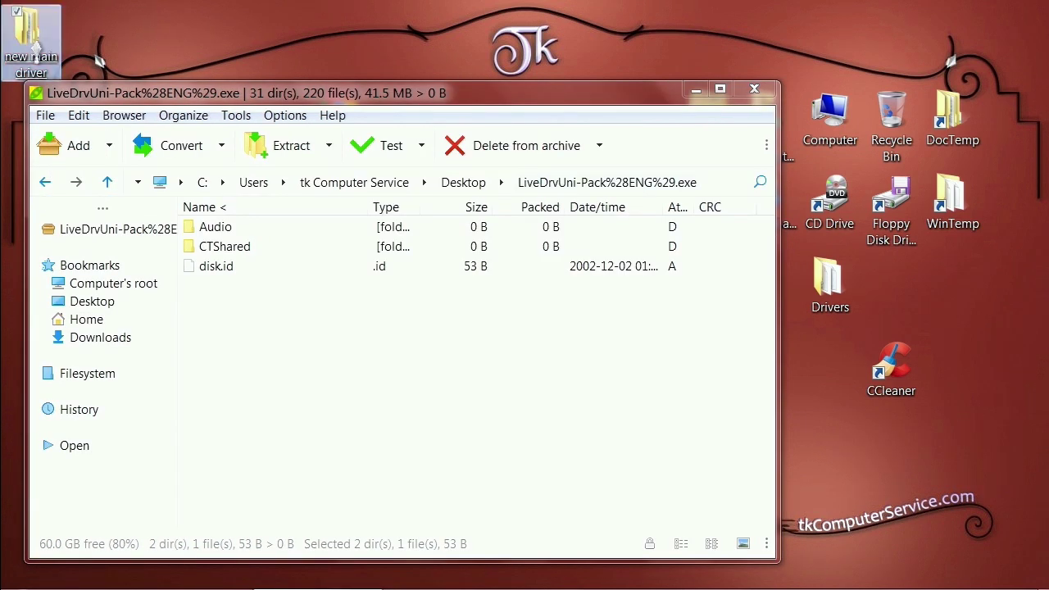
# - Browse the extracted "new main driver" folder down to Audio\Drivers\WIN2K_XP, look through its driver files, and close the window
pyautogui.doubleClick(32, 50)
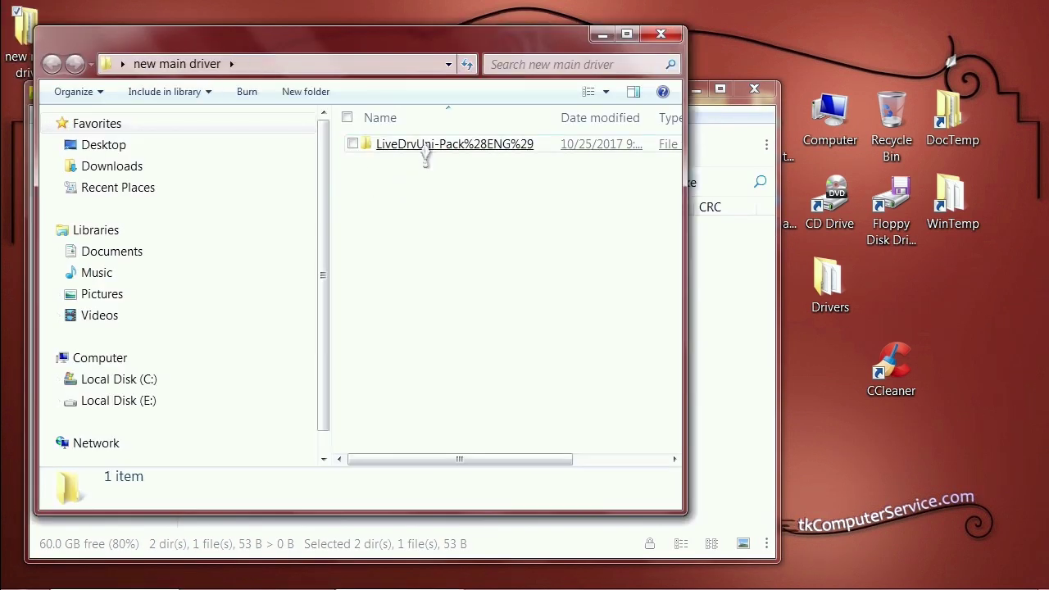
pyautogui.click(426, 155)
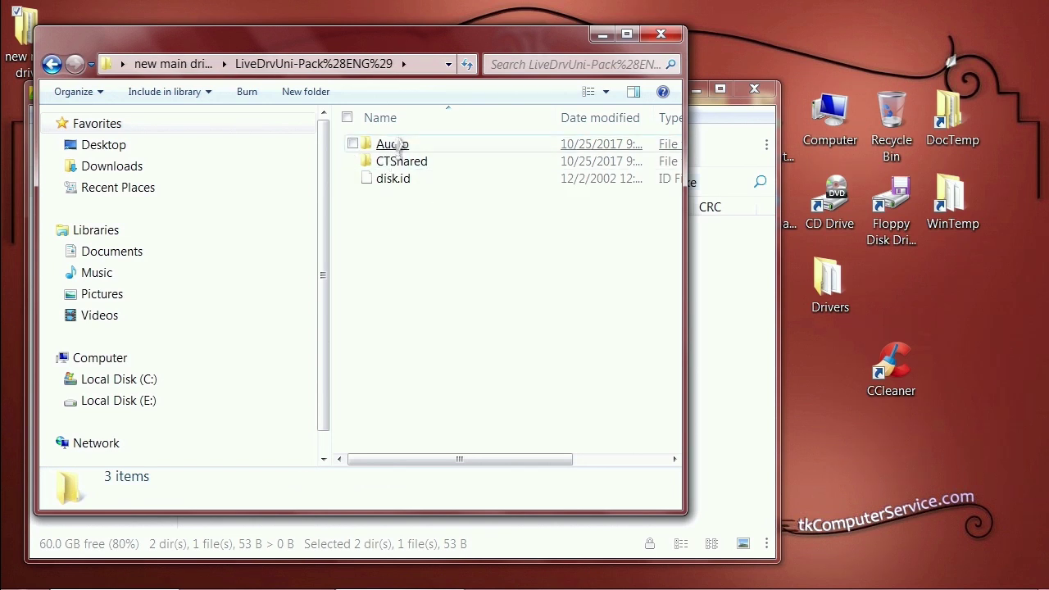
pyautogui.doubleClick(399, 146)
pyautogui.click(409, 197)
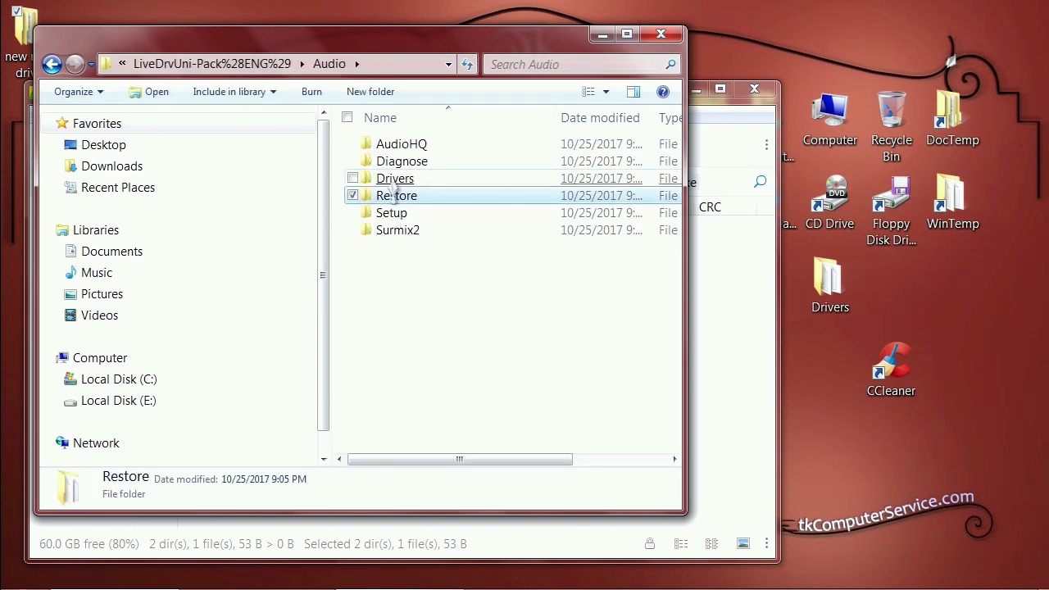
pyautogui.doubleClick(394, 180)
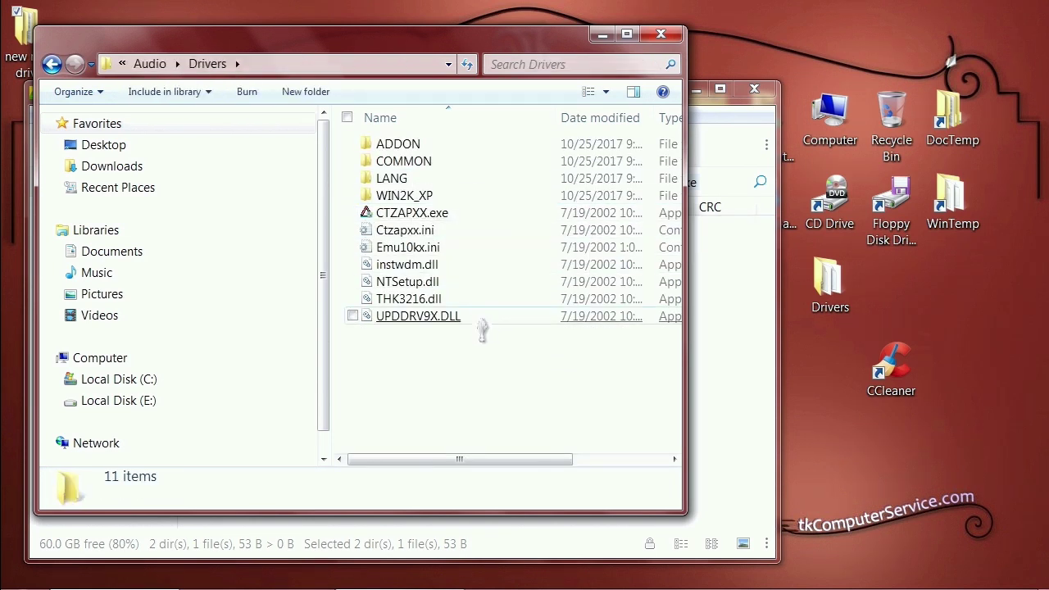
pyautogui.doubleClick(401, 195)
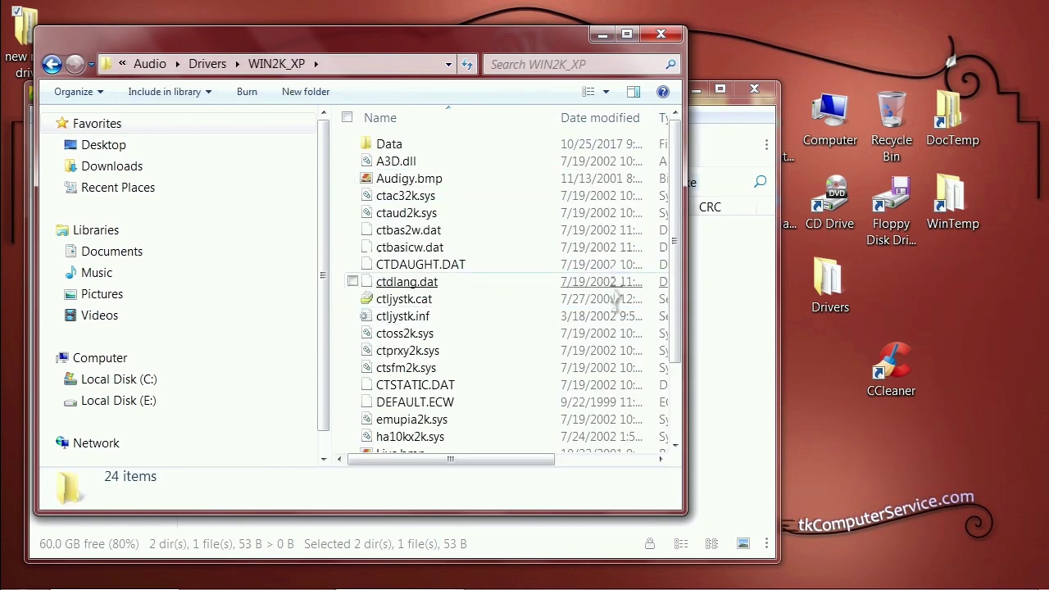
pyautogui.moveTo(679, 178); pyautogui.dragTo(678, 262)
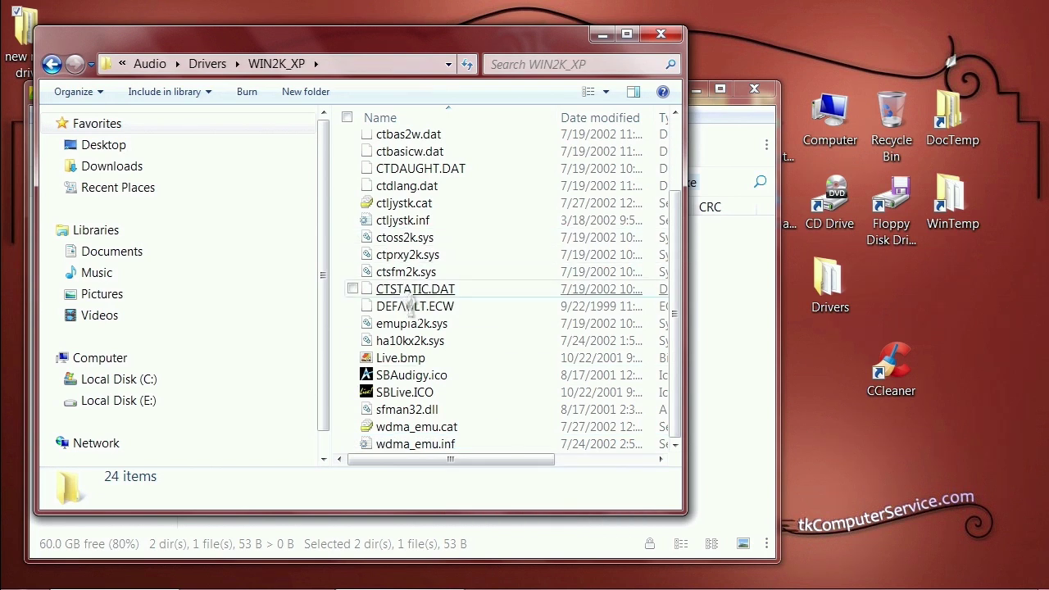
pyautogui.moveTo(507, 326)
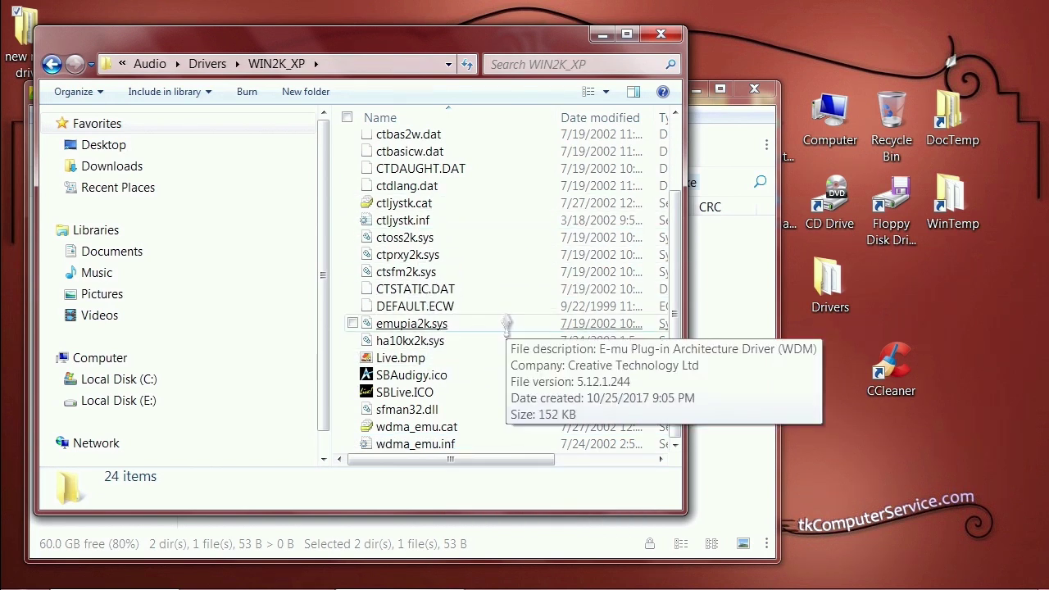
pyautogui.click(662, 33)
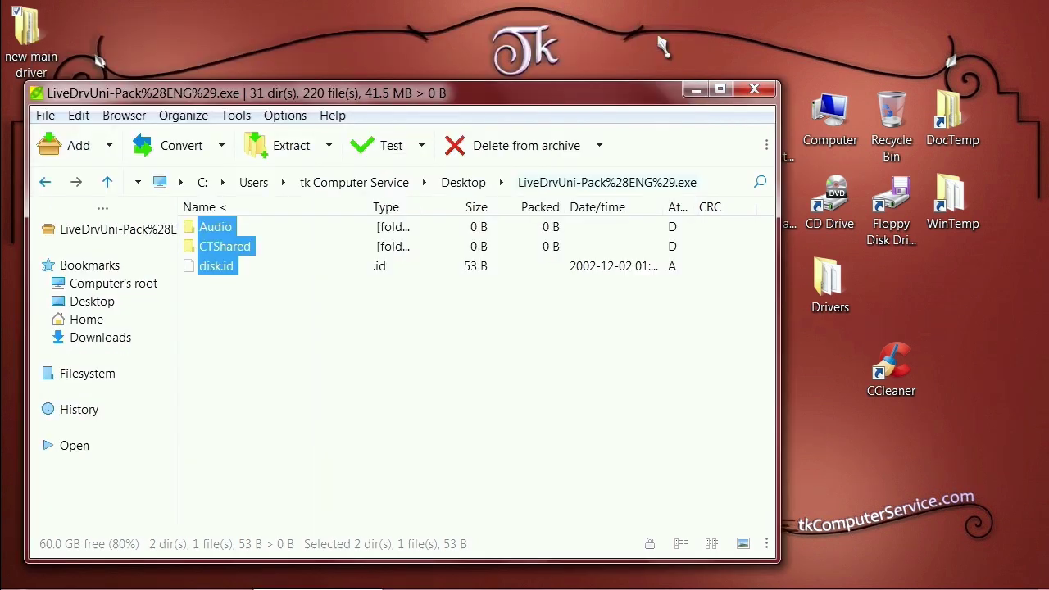
# - Open the desktop file LiveDrvPack_Patch.exe as an archive in PeaZip
pyautogui.click(46, 116)
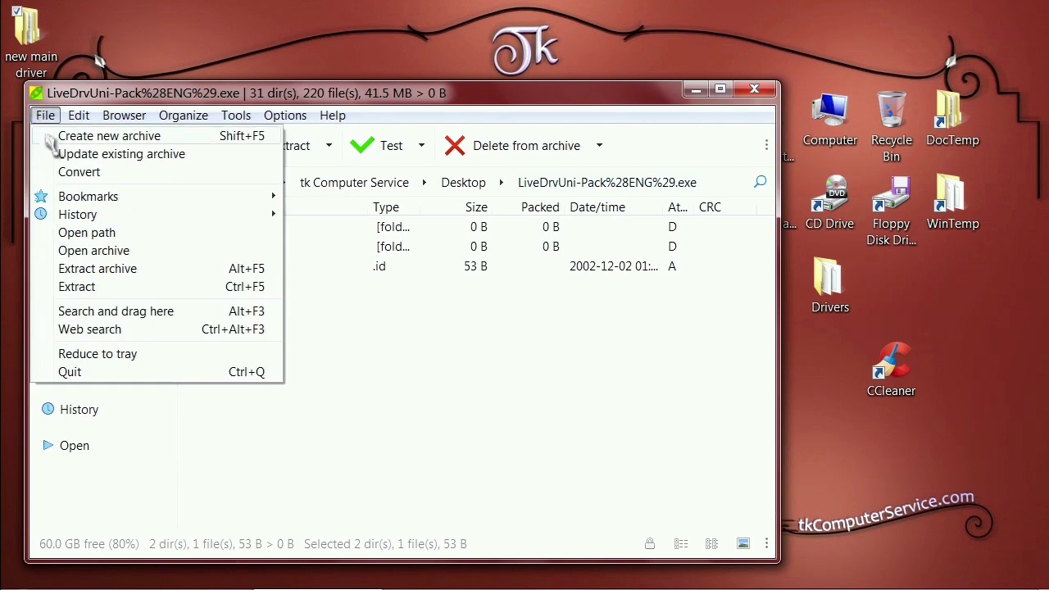
pyautogui.click(100, 253)
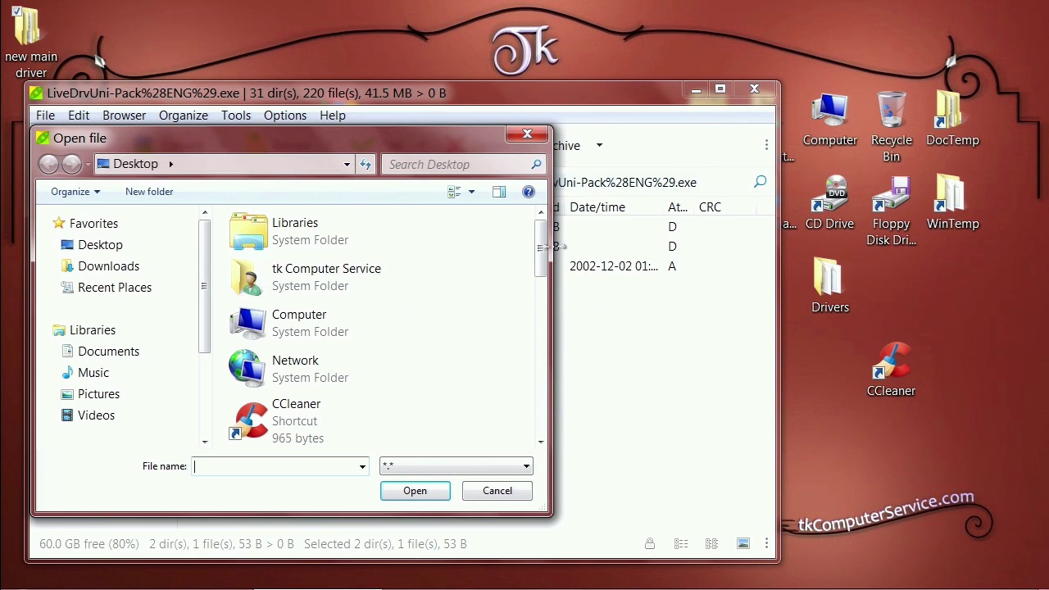
pyautogui.moveTo(542, 238); pyautogui.dragTo(544, 262)
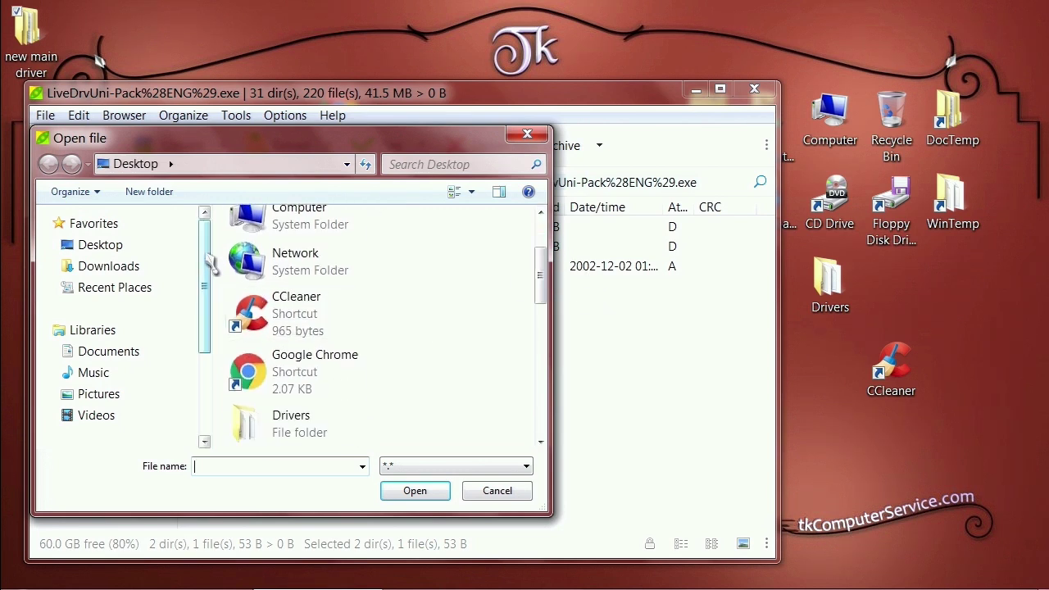
pyautogui.click(85, 244)
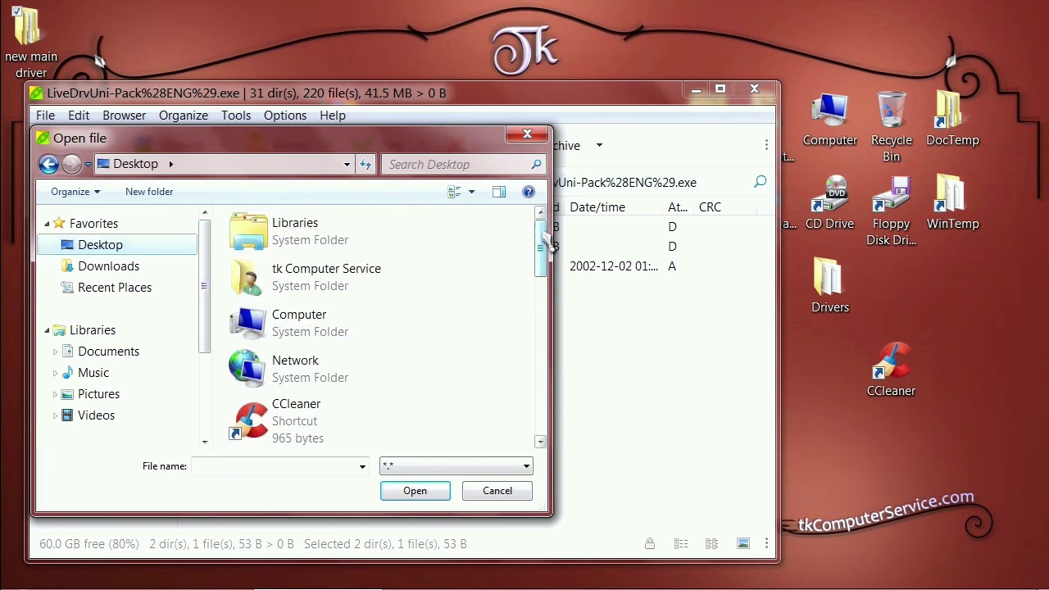
pyautogui.moveTo(539, 216); pyautogui.dragTo(543, 392)
pyautogui.click(315, 344)
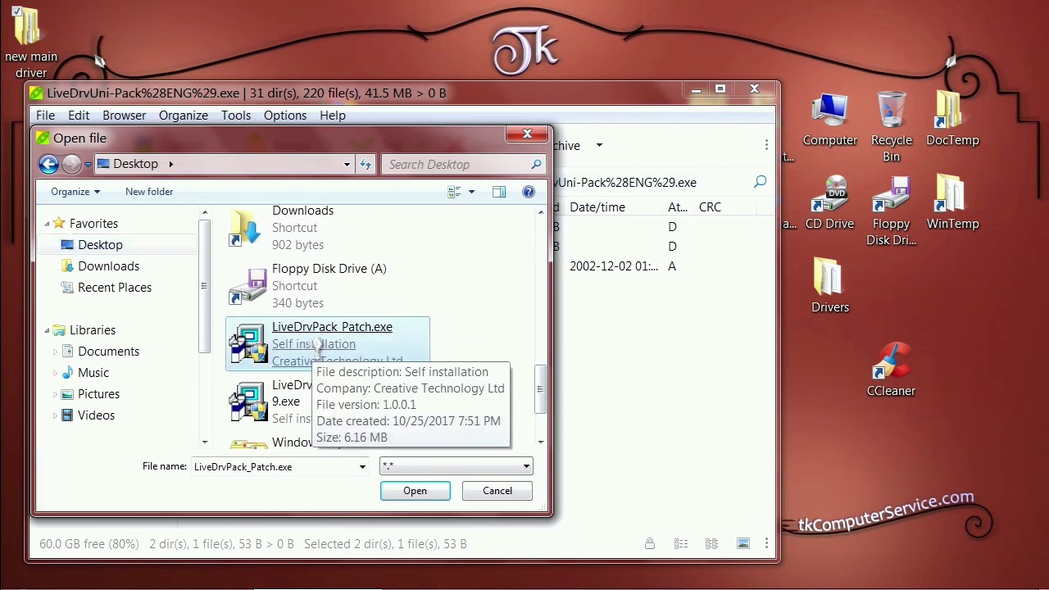
pyautogui.doubleClick(320, 345)
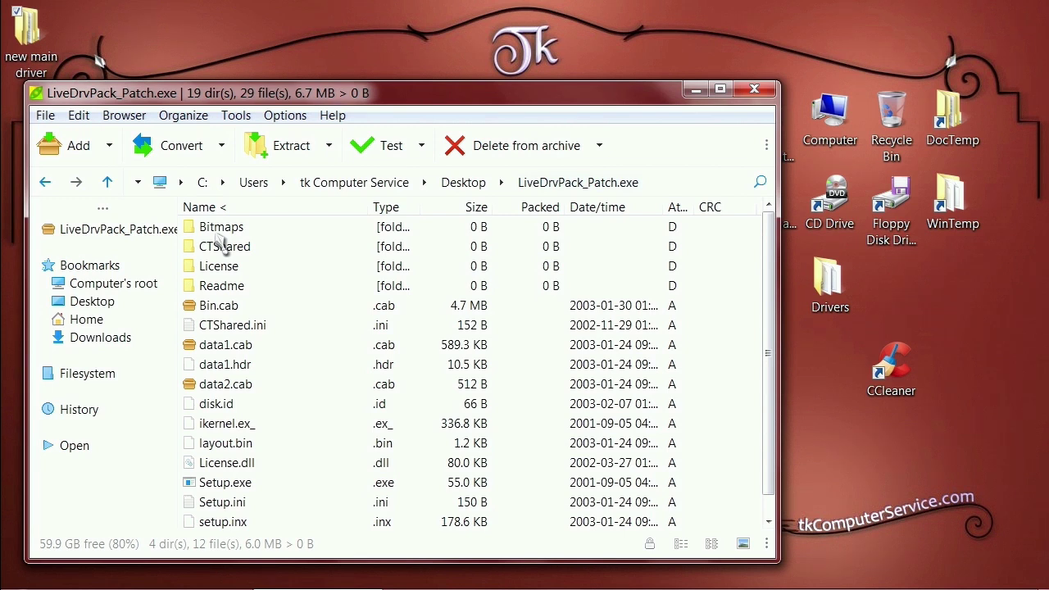
# - Extract all contents of the patch's Bin.cab to a desktop folder named "new updated drivers" and close the archive windows
pyautogui.click(226, 315)
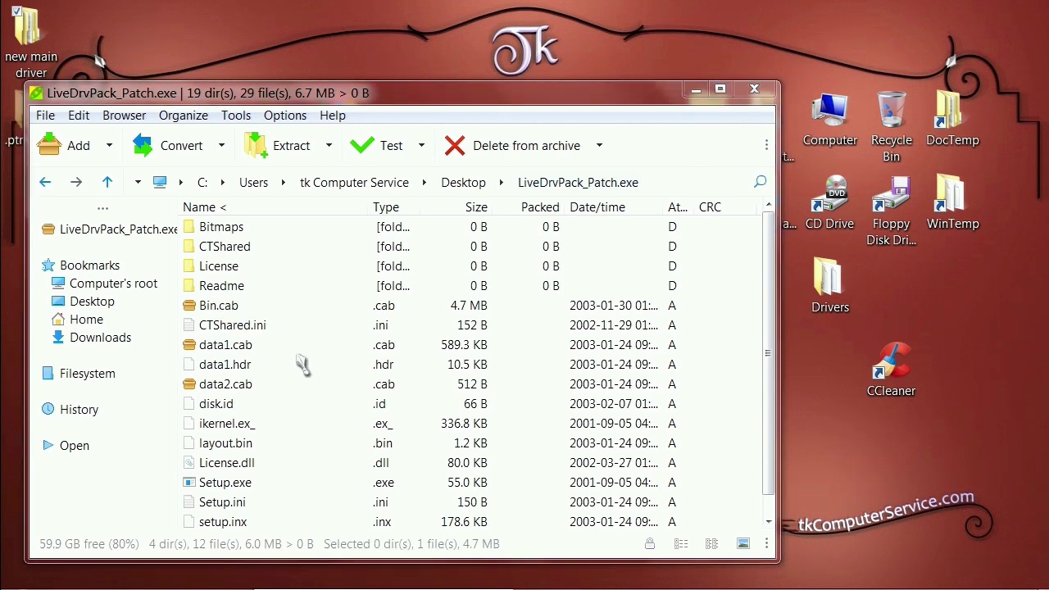
pyautogui.press('Return')
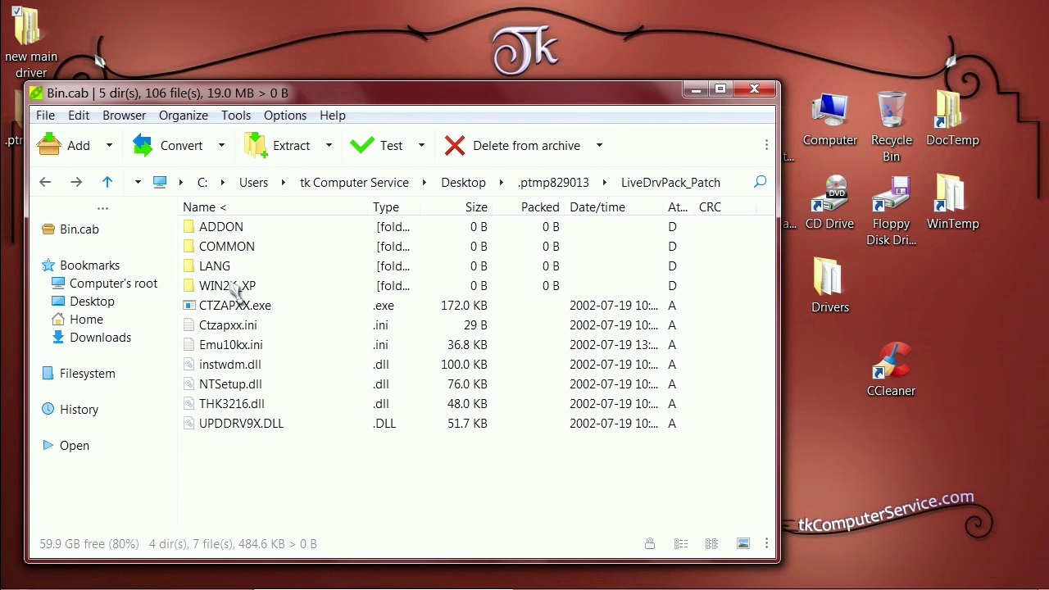
pyautogui.moveTo(309, 471); pyautogui.dragTo(205, 223)
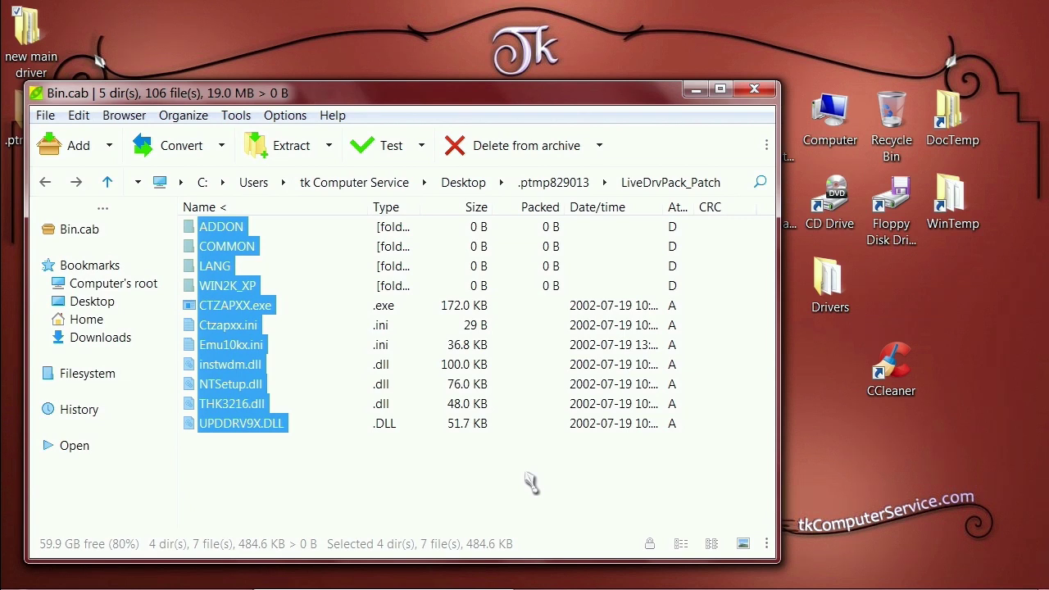
pyautogui.click(283, 153)
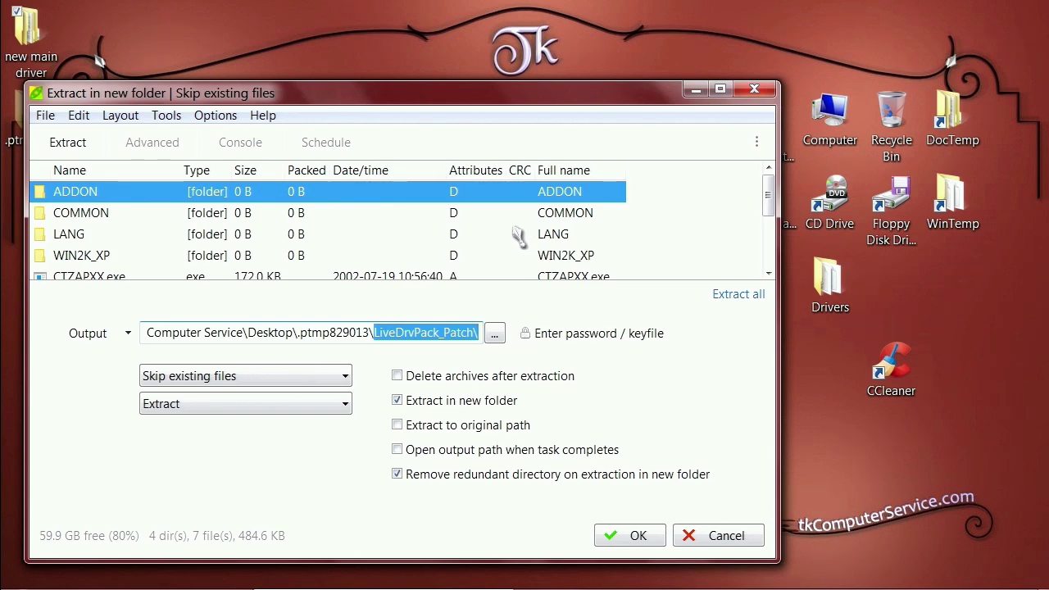
pyautogui.moveTo(402, 100); pyautogui.dragTo(460, 105)
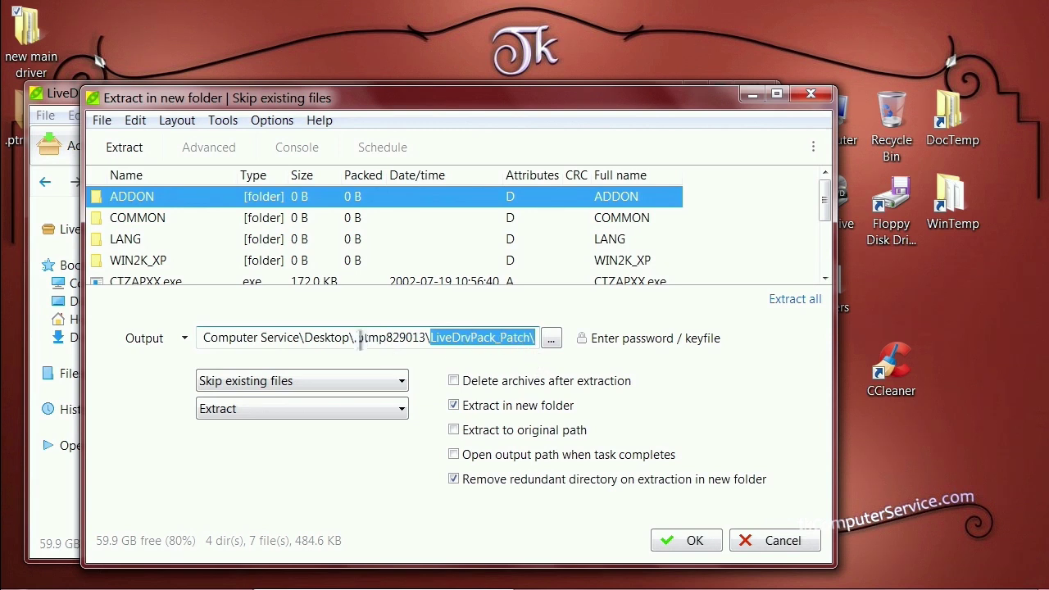
pyautogui.moveTo(355, 338); pyautogui.dragTo(538, 338)
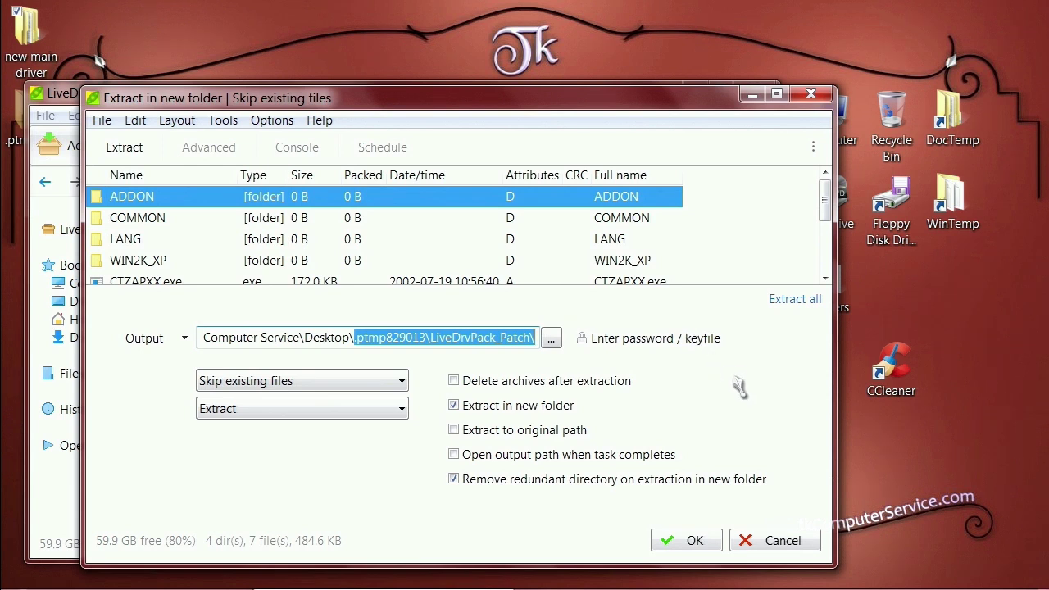
pyautogui.write('new ')
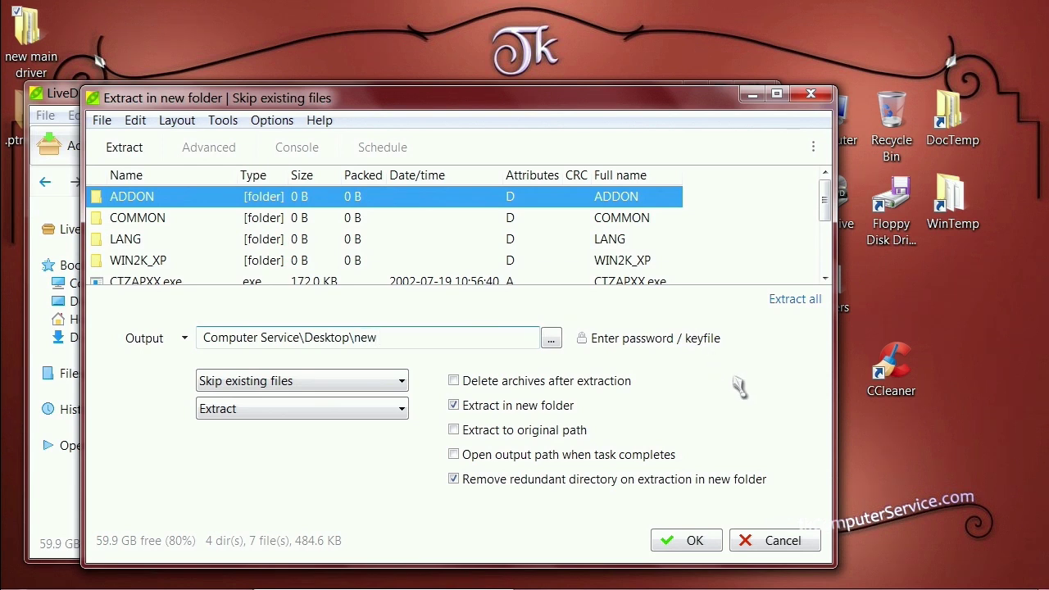
pyautogui.write('updated drivers')
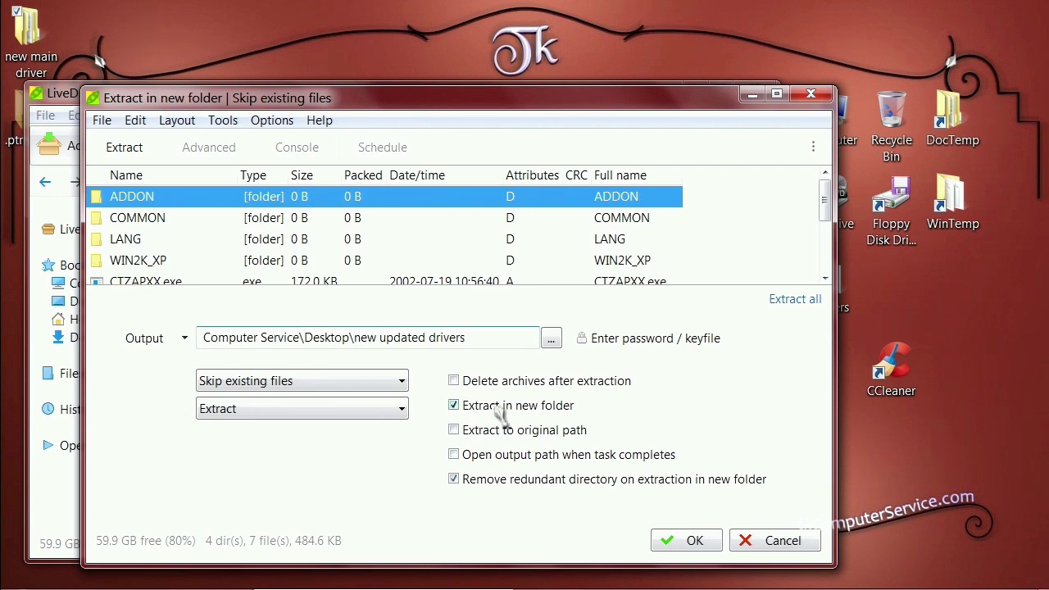
pyautogui.click(685, 546)
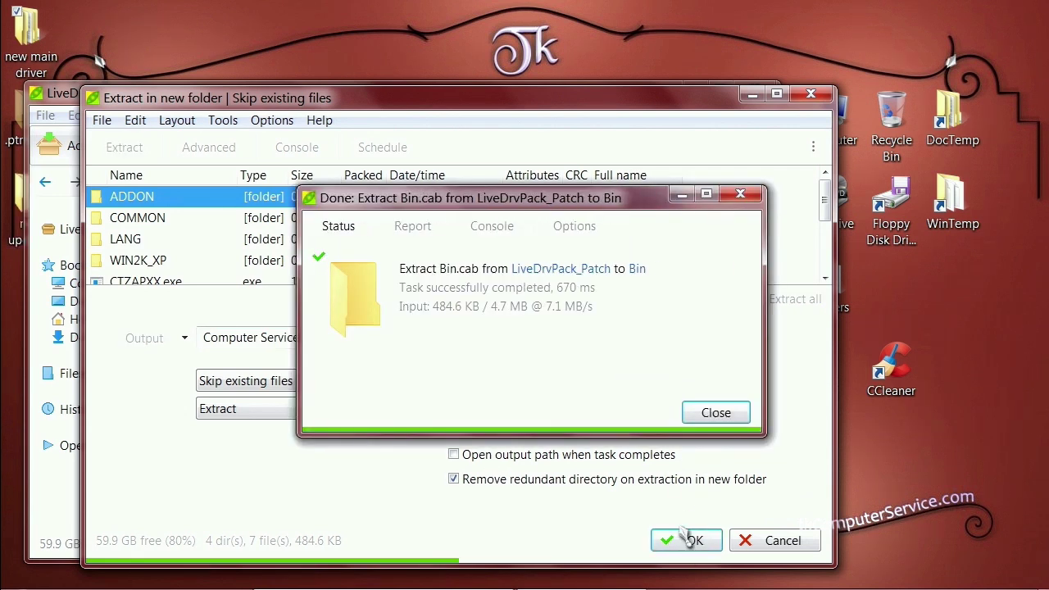
pyautogui.click(814, 96)
pyautogui.click(777, 93)
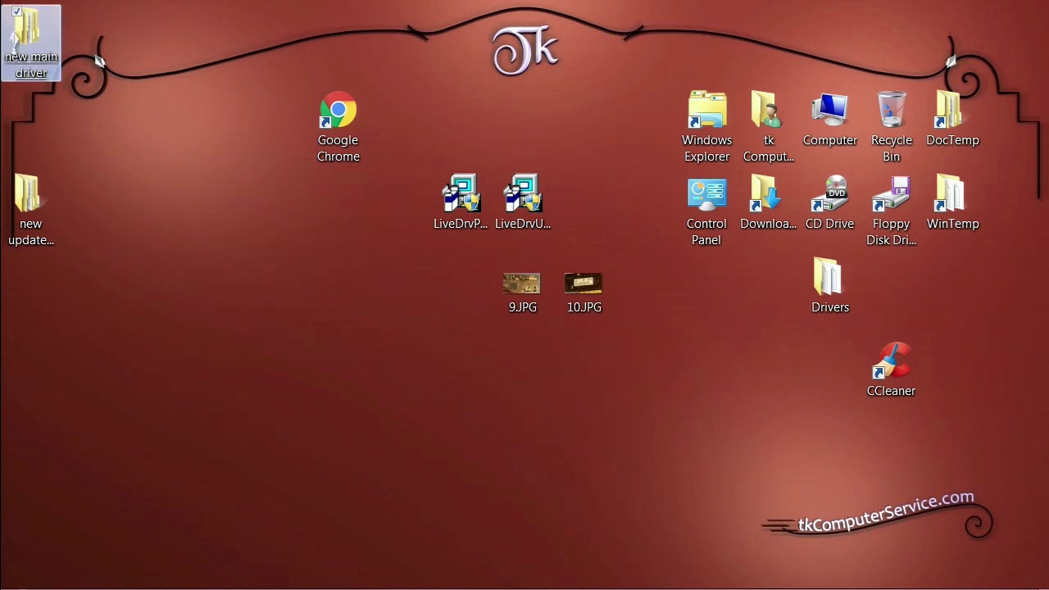
# - Place the "new main driver" and "new updated drivers" folders side by side in the open desktop area below Google Chrome
pyautogui.moveTo(31, 41); pyautogui.dragTo(215, 291)
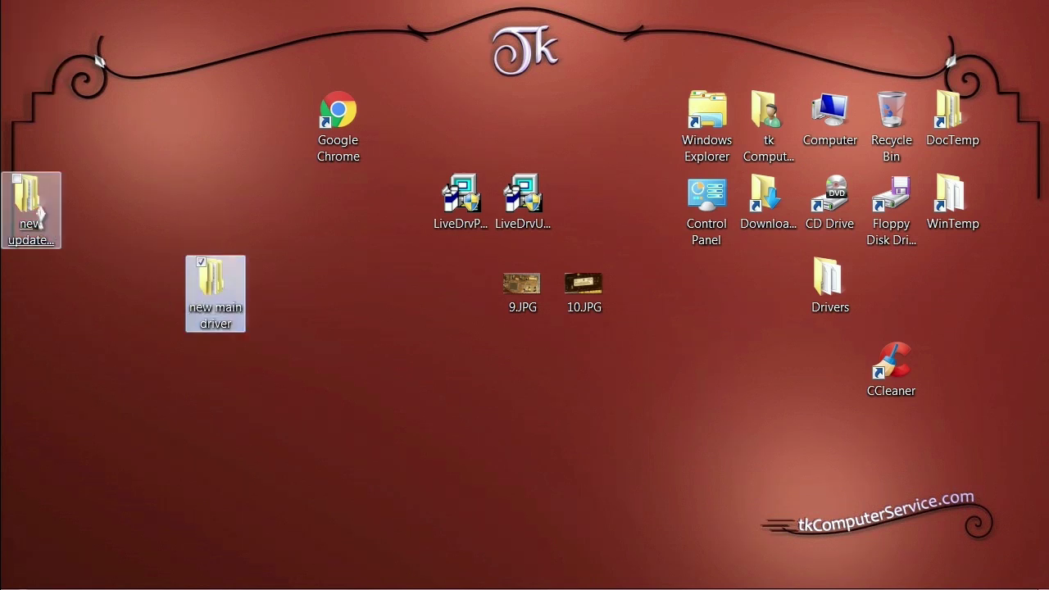
pyautogui.moveTo(31, 205); pyautogui.dragTo(295, 282)
pyautogui.click(392, 291)
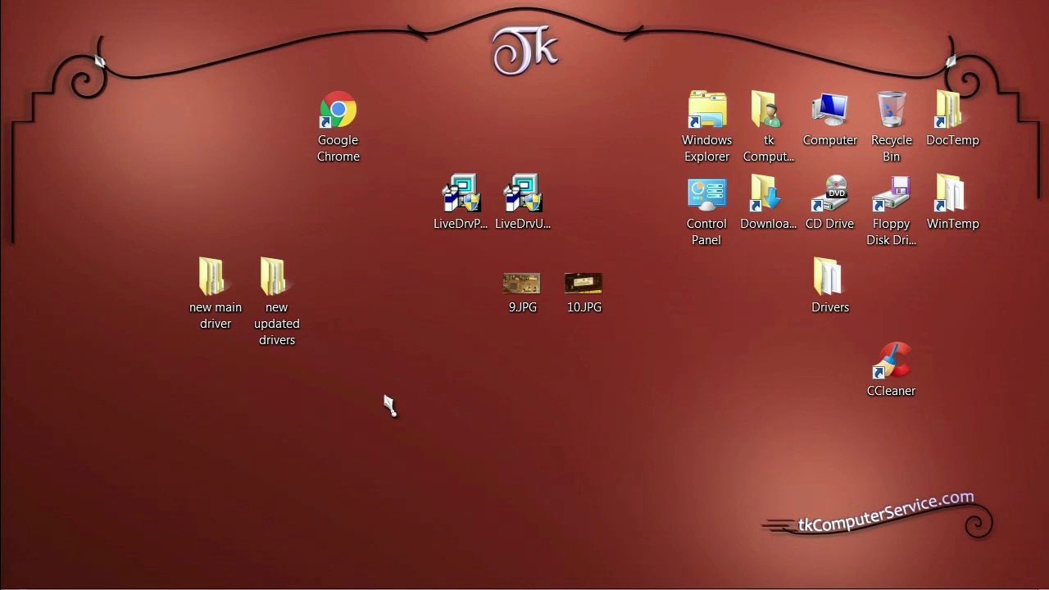
# - Open Device Manager through Control Panel, leaving only the Device Manager window open
pyautogui.moveTo(11, 582)
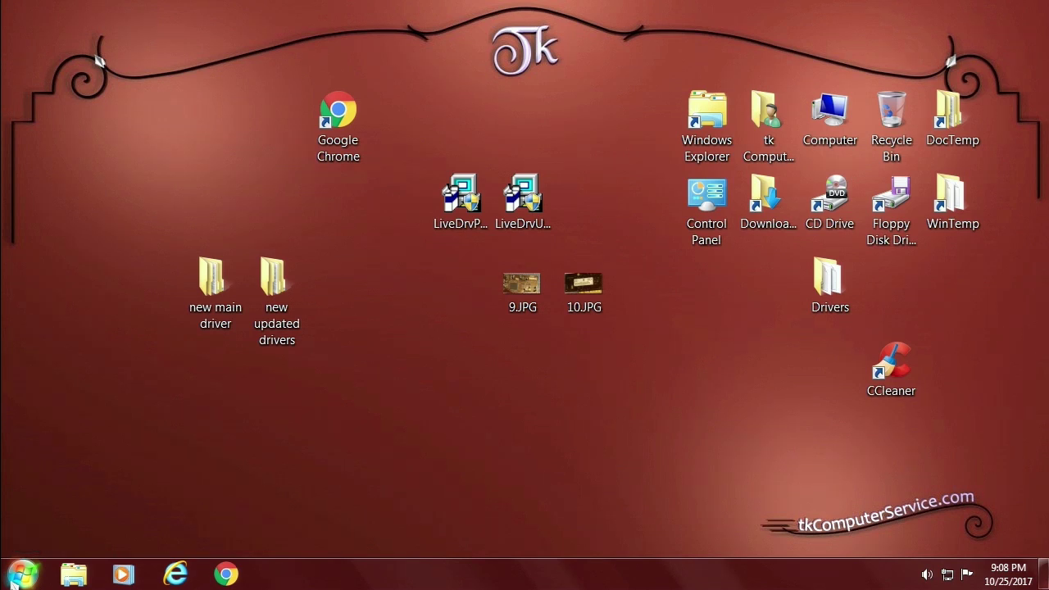
pyautogui.click(15, 580)
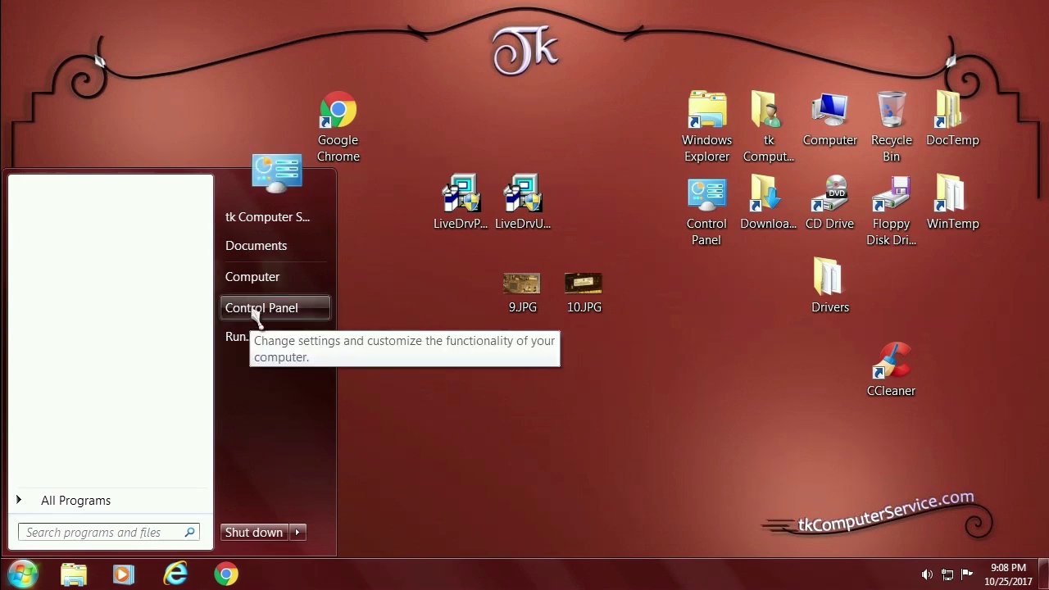
pyautogui.click(256, 310)
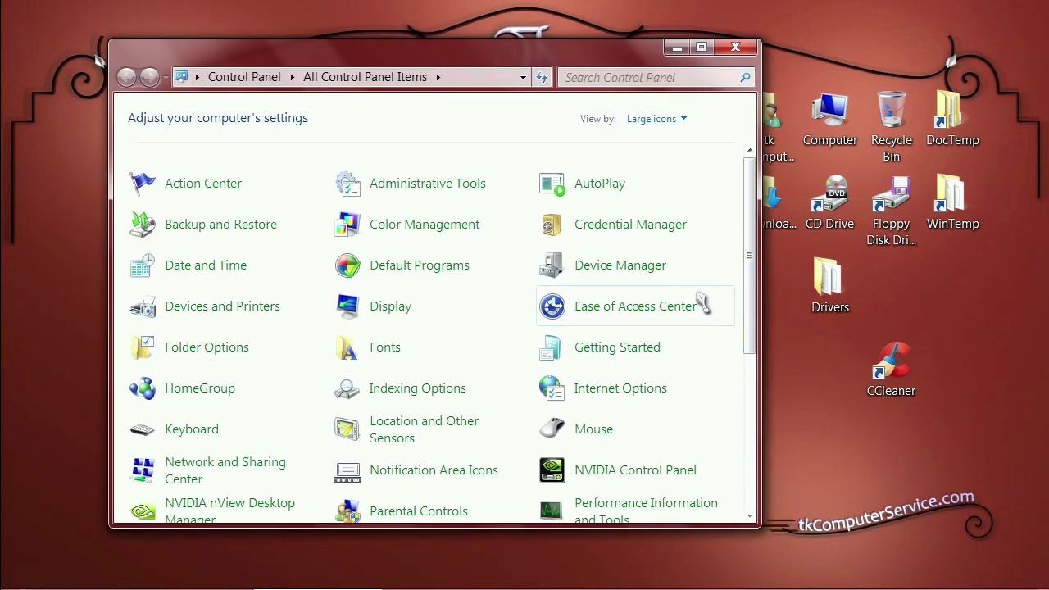
pyautogui.click(605, 277)
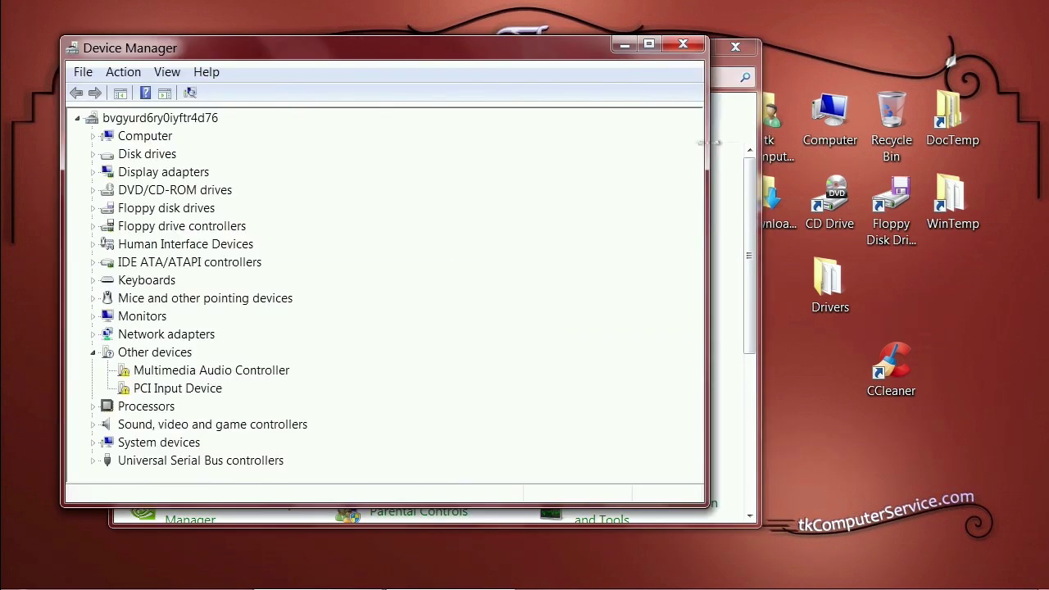
pyautogui.click(735, 47)
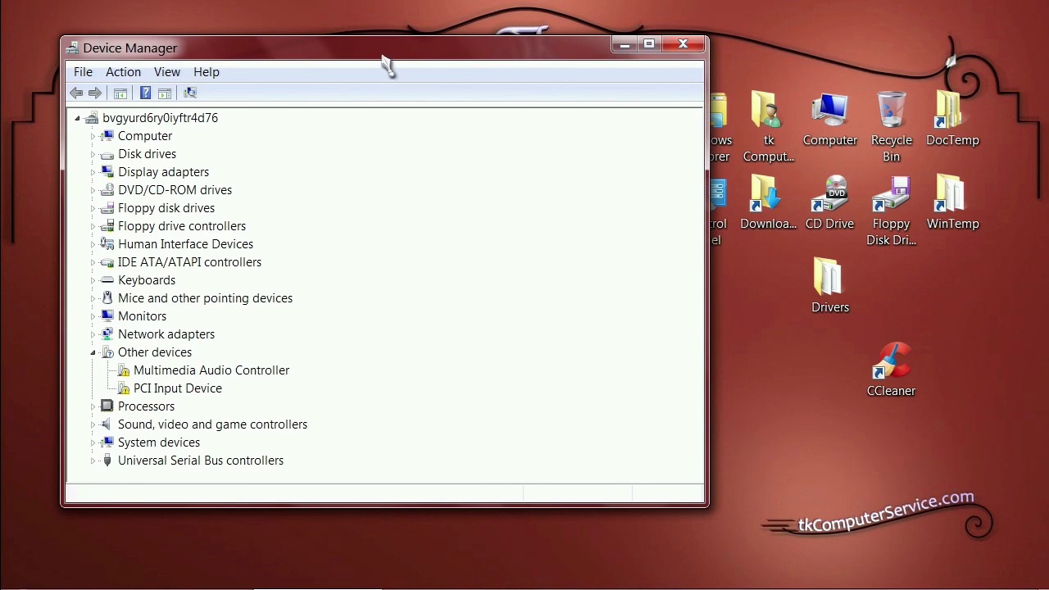
pyautogui.moveTo(382, 55); pyautogui.dragTo(323, 27)
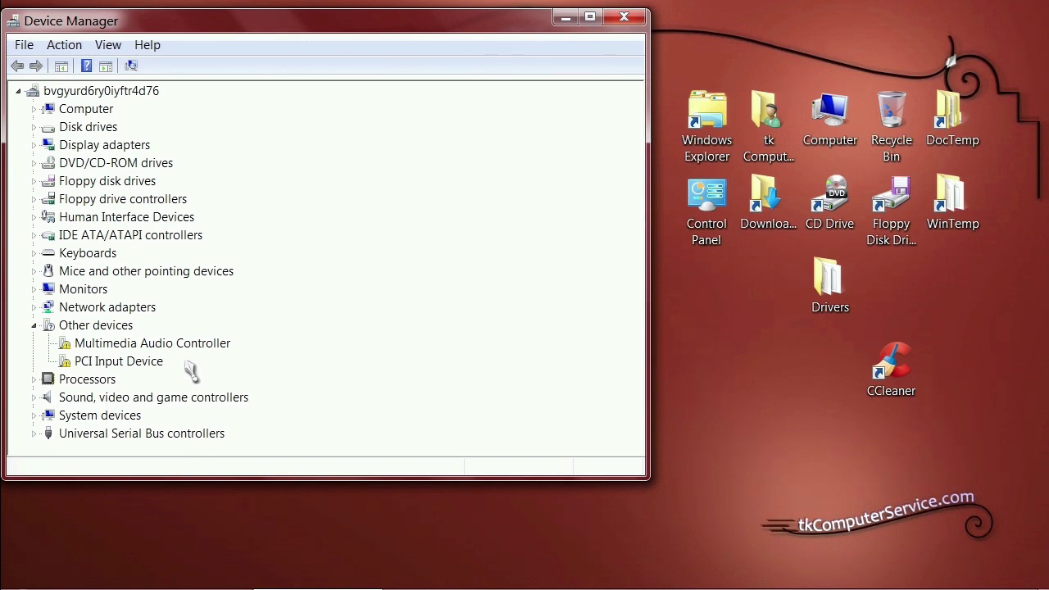
# - Start a driver update for the Multimedia Audio Controller, choosing to browse the computer for driver software
pyautogui.click(123, 345)
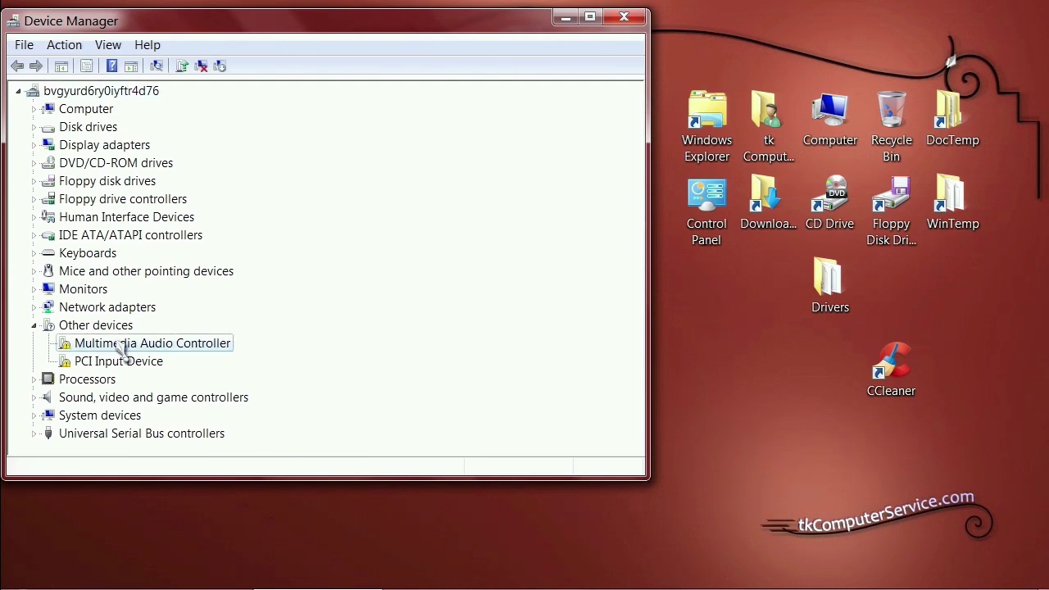
pyautogui.click(66, 45)
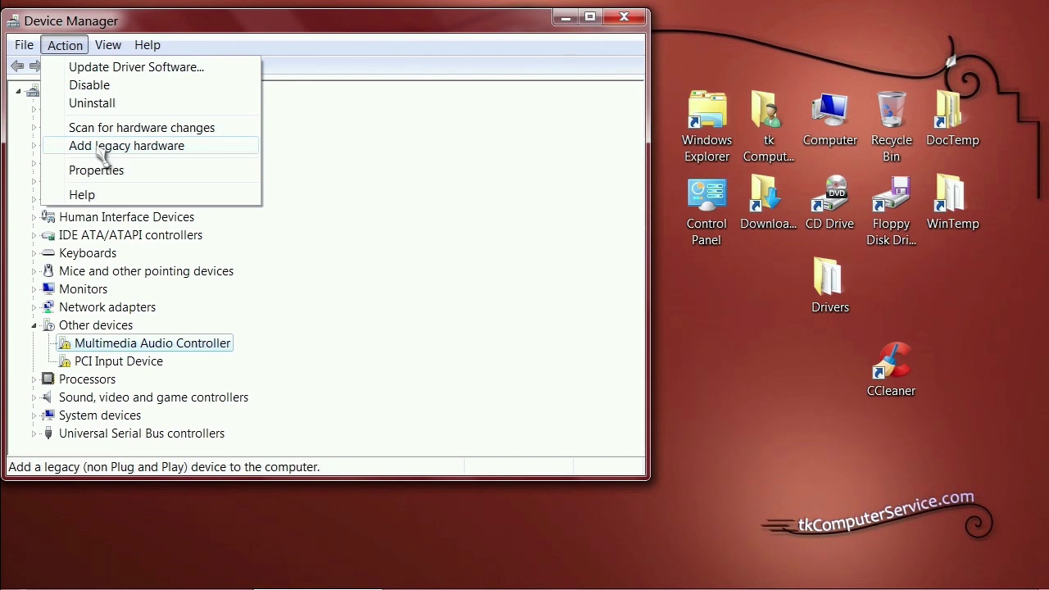
pyautogui.press('Escape')
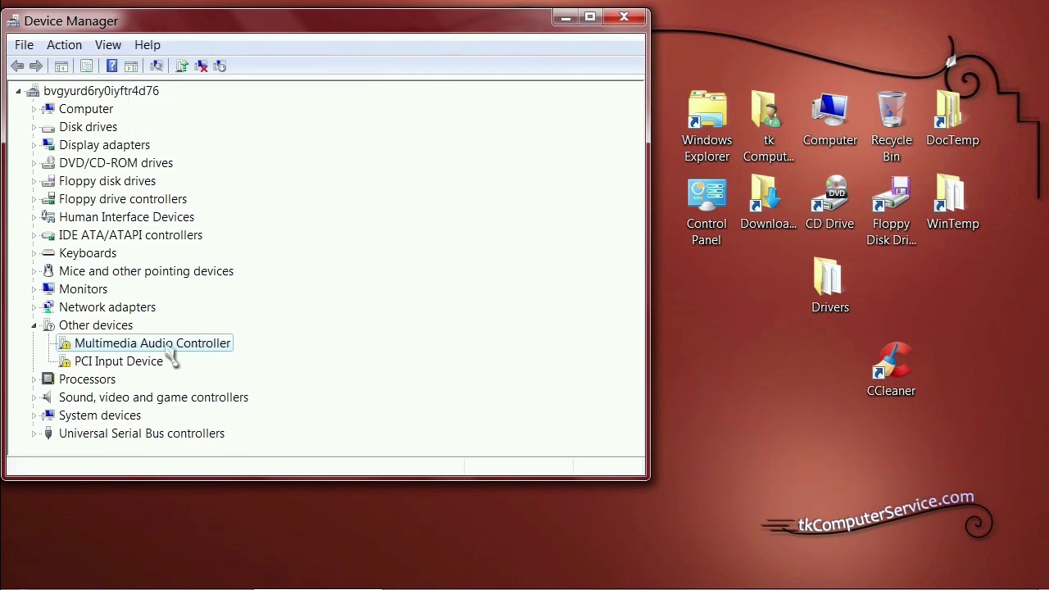
pyautogui.rightClick(169, 352)
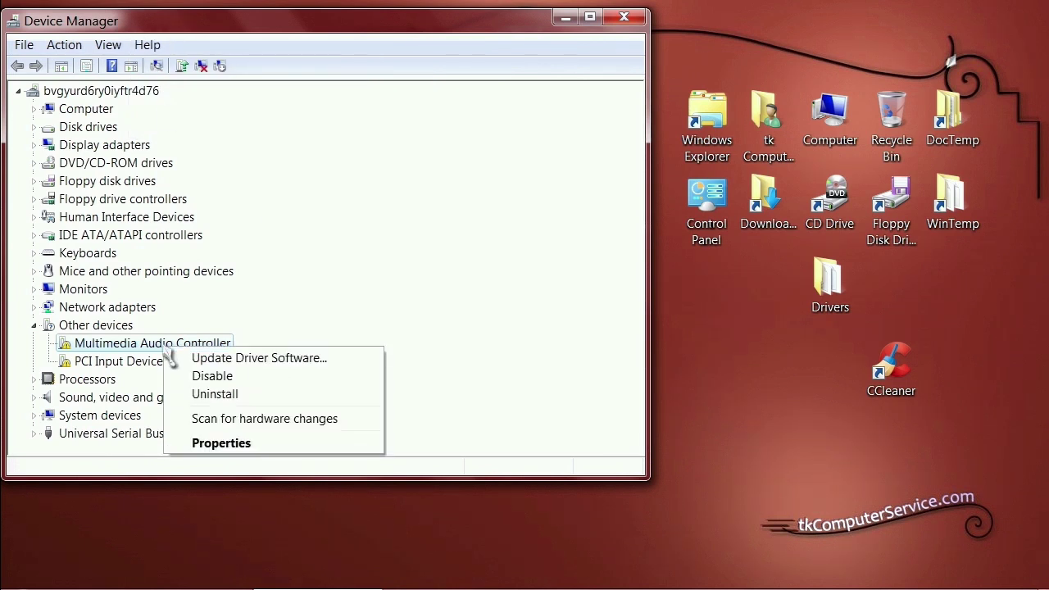
pyautogui.click(224, 358)
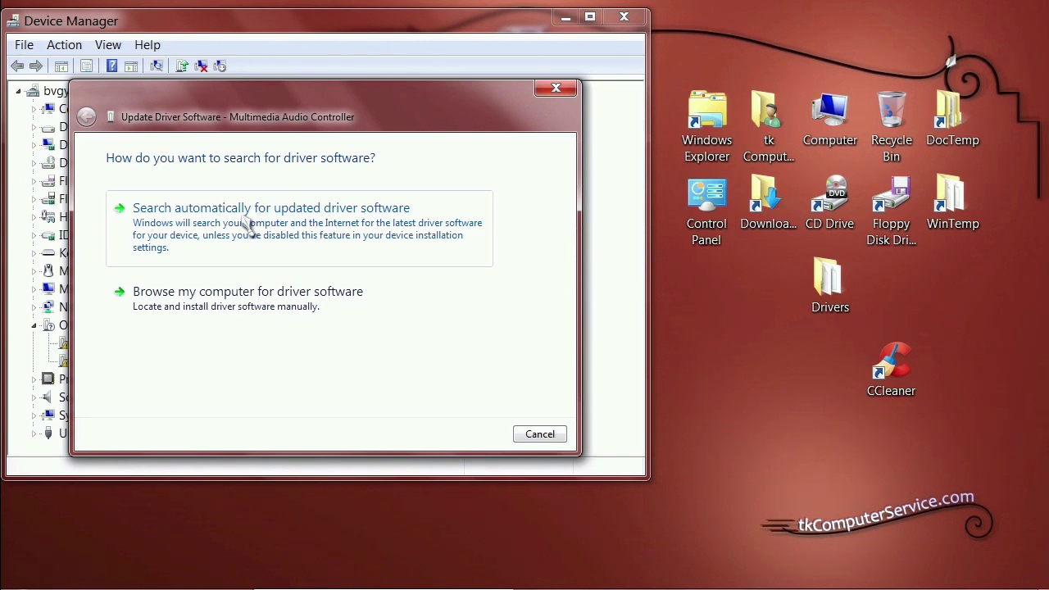
pyautogui.click(204, 310)
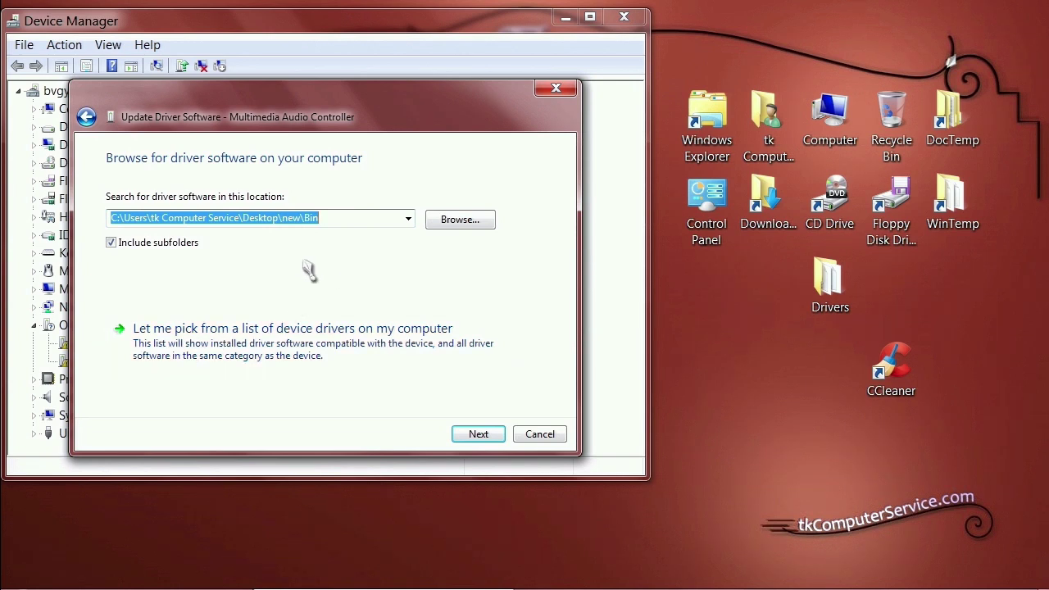
# - Install the audio controller's driver from the desktop folder "new main driver" and close the wizard
pyautogui.click(461, 231)
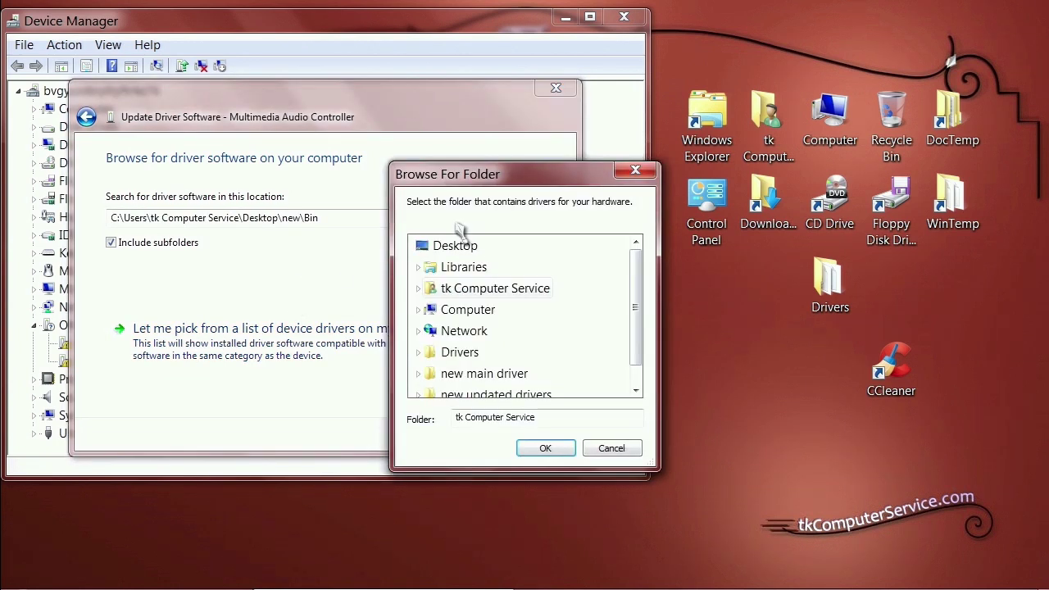
pyautogui.click(443, 245)
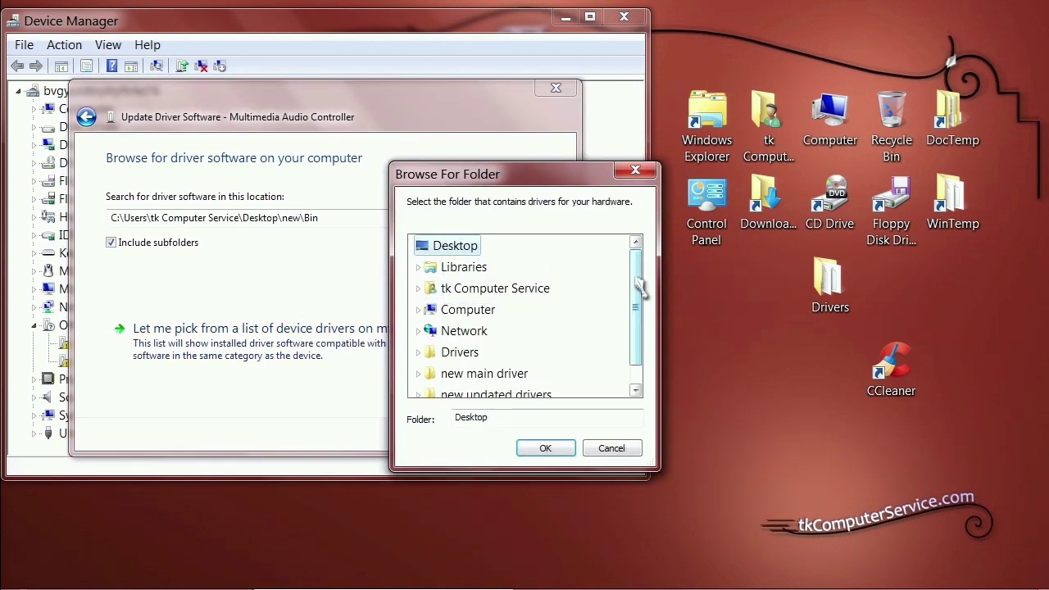
pyautogui.moveTo(640, 287); pyautogui.dragTo(640, 307)
pyautogui.click(482, 361)
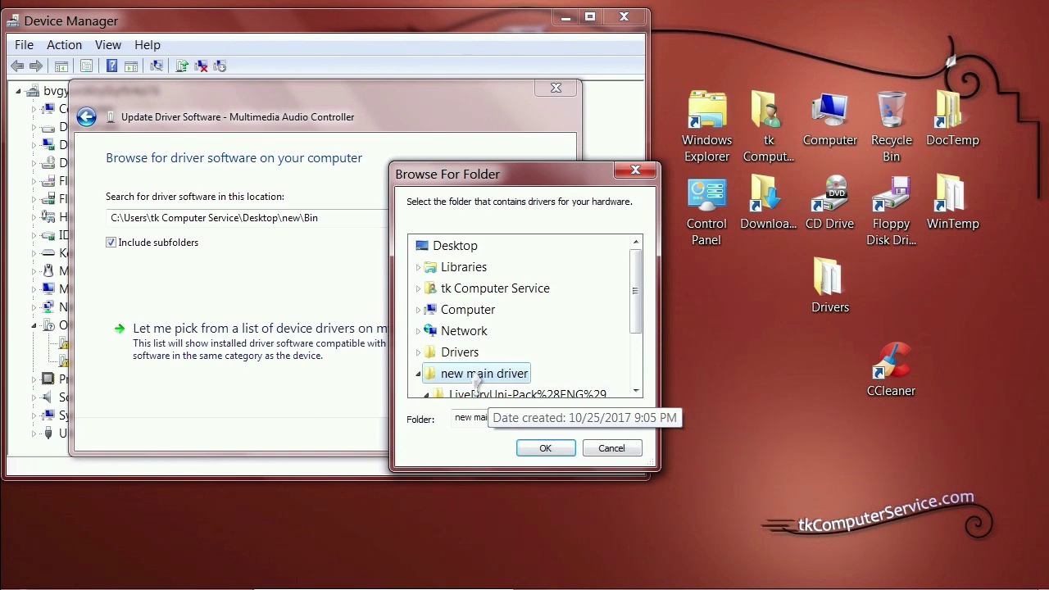
pyautogui.click(545, 449)
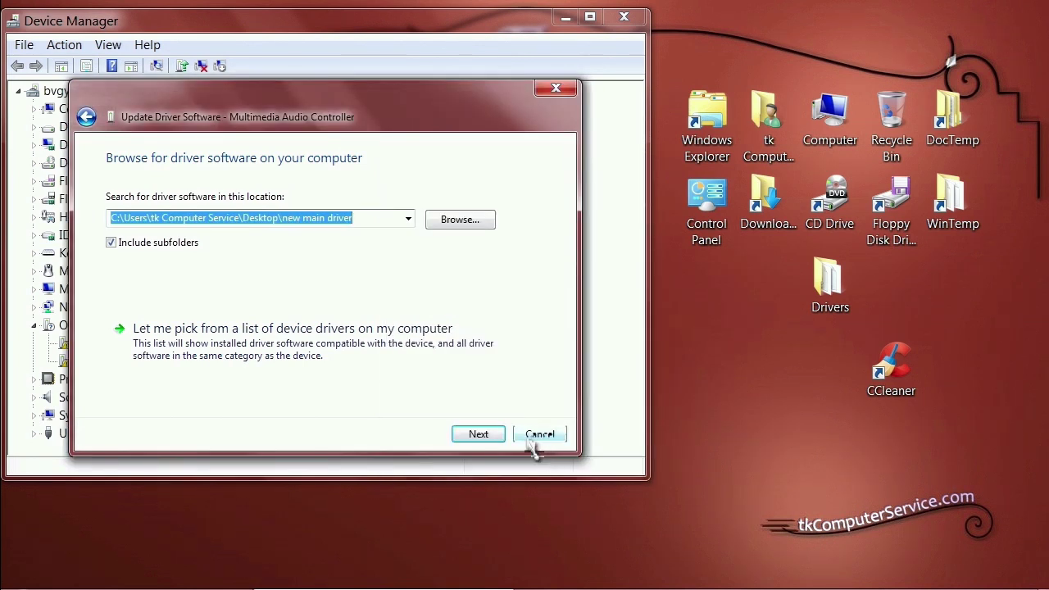
pyautogui.click(484, 436)
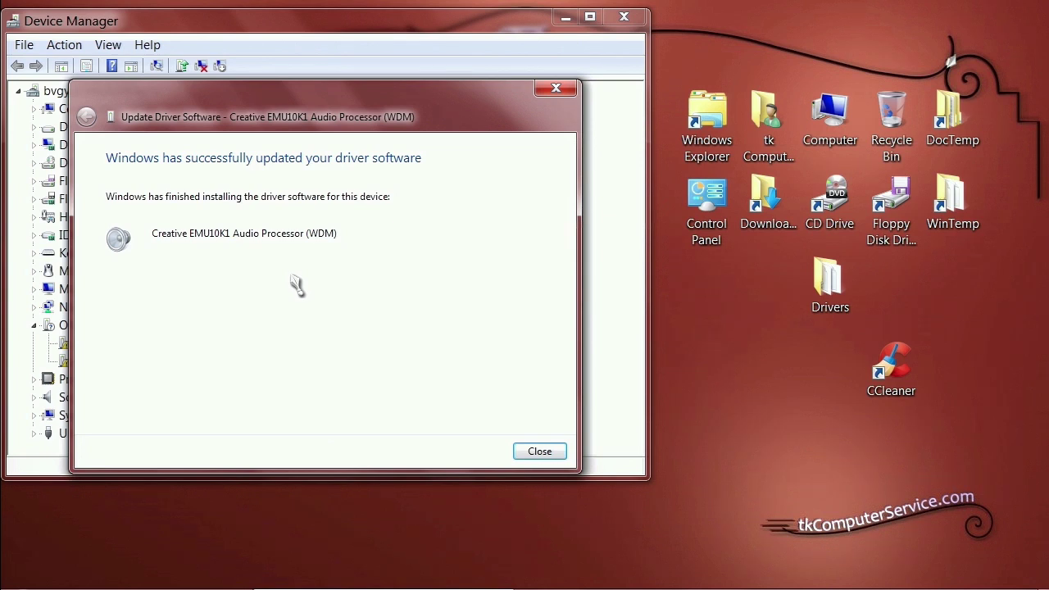
pyautogui.click(538, 453)
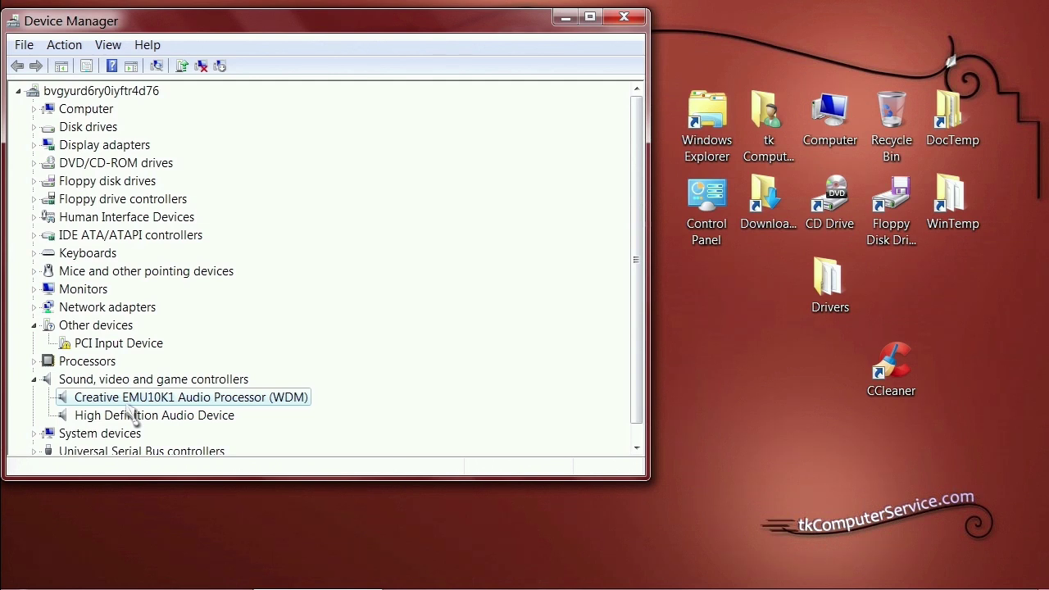
# - Check the device status in the properties of the Creative EMU10K1 Audio Processor (WDM)
pyautogui.scroll(-5, 131, 414)
pyautogui.rightClick(132, 406)
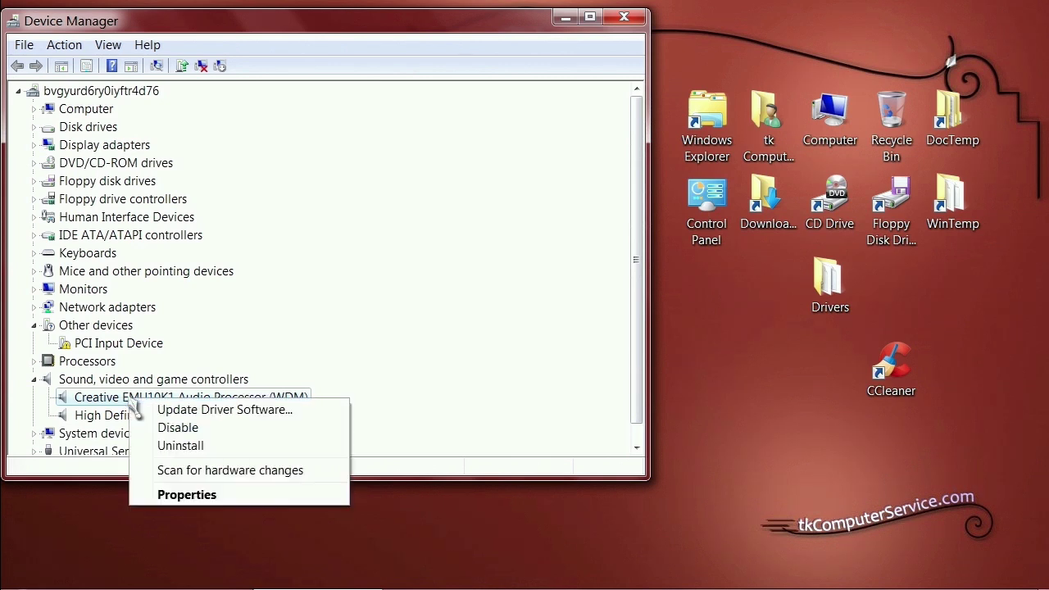
pyautogui.click(204, 496)
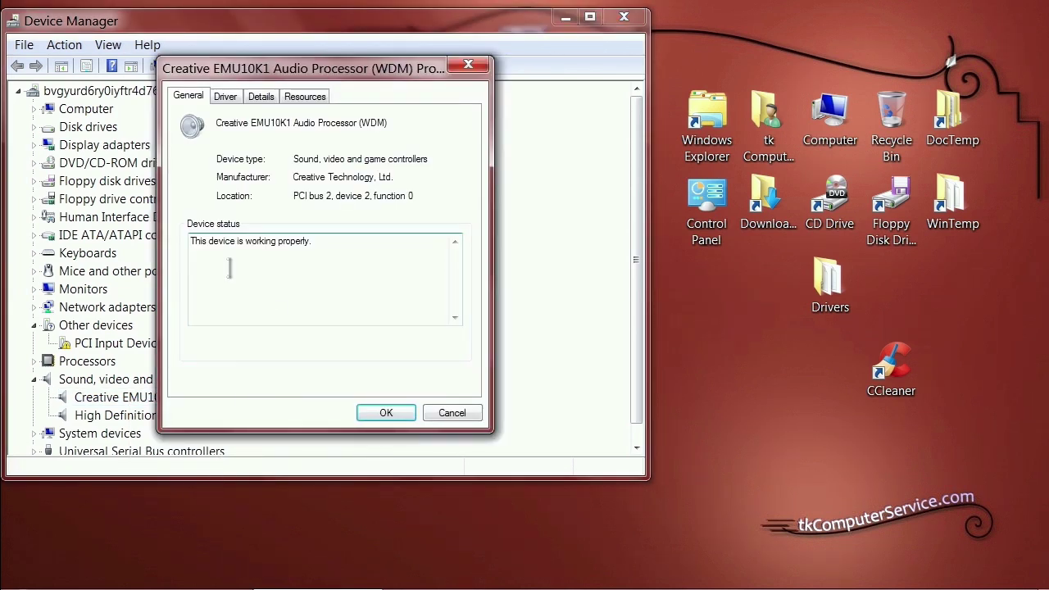
pyautogui.click(384, 413)
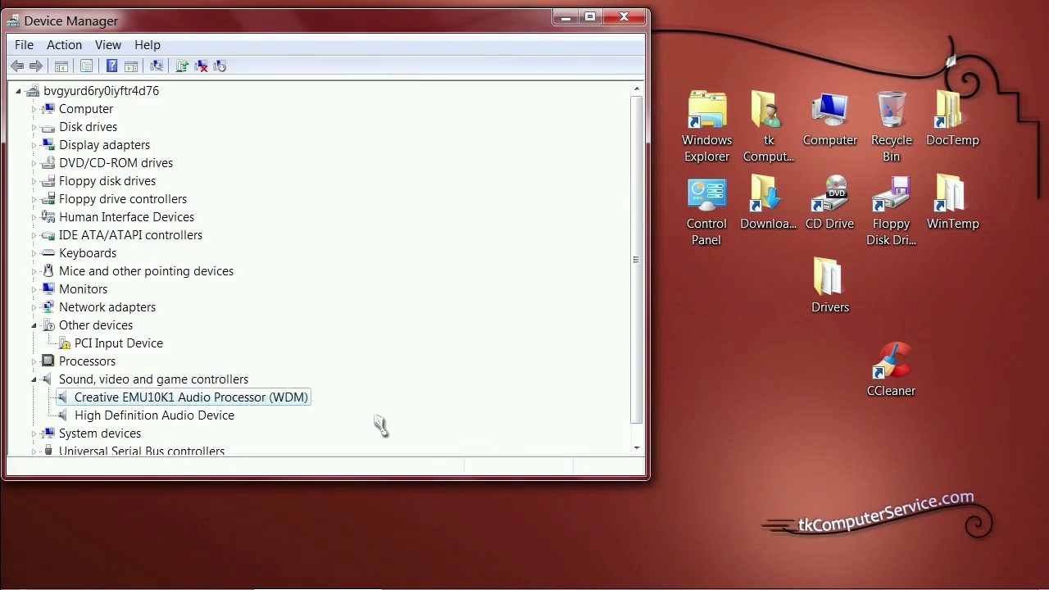
# - Try to update the PCI Input Device's driver from the desktop folder "new main driver" and close the wizard
pyautogui.rightClick(129, 344)
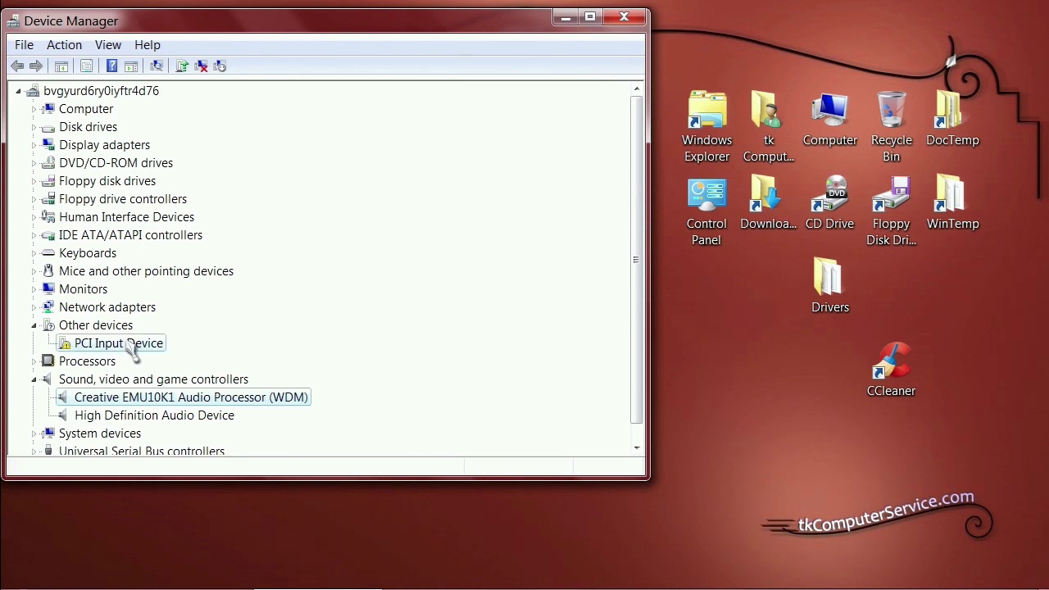
pyautogui.click(190, 354)
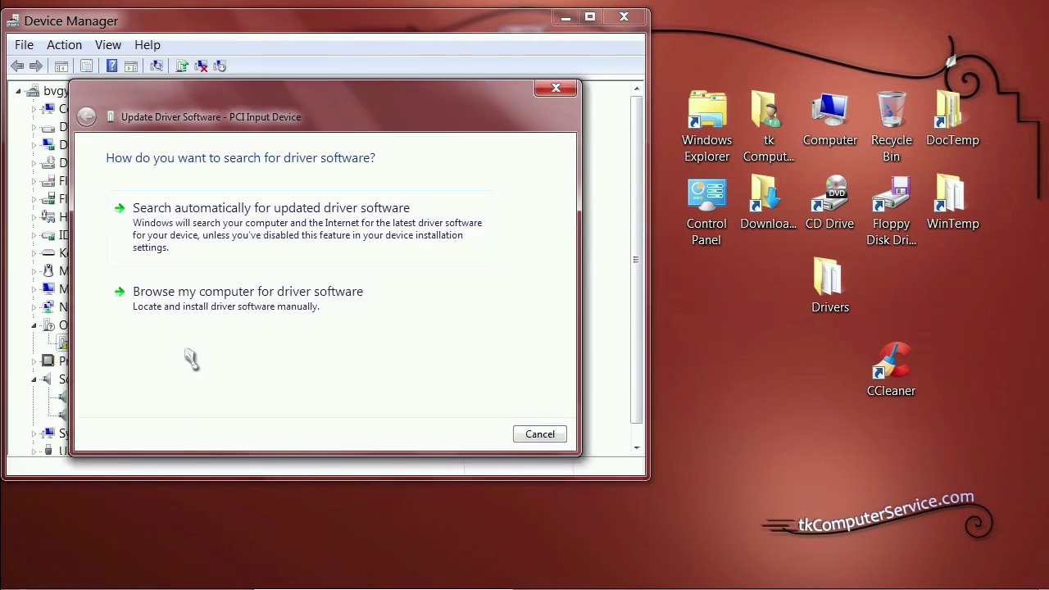
pyautogui.click(245, 315)
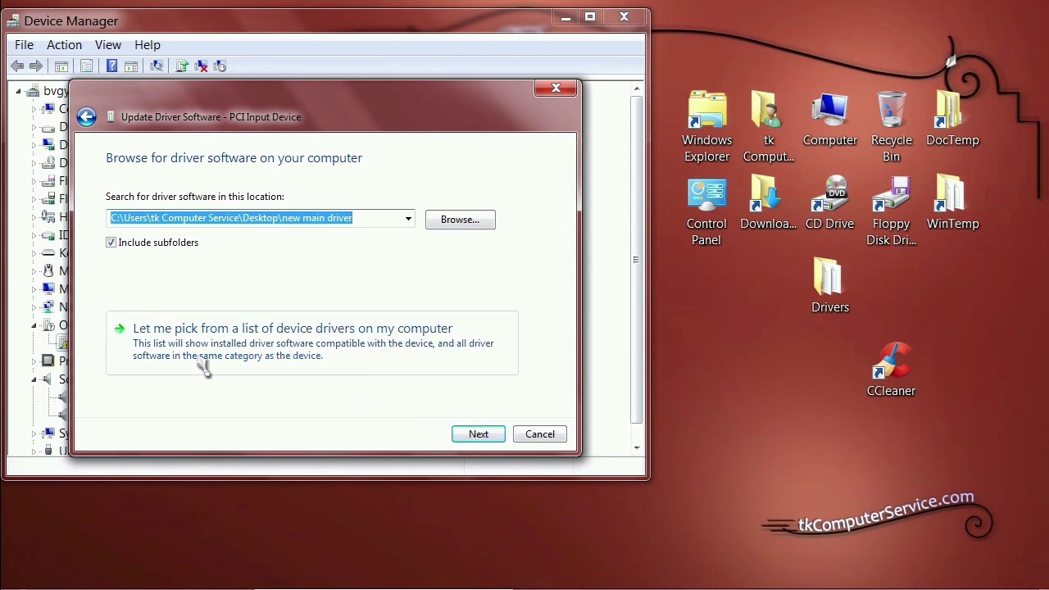
pyautogui.click(480, 435)
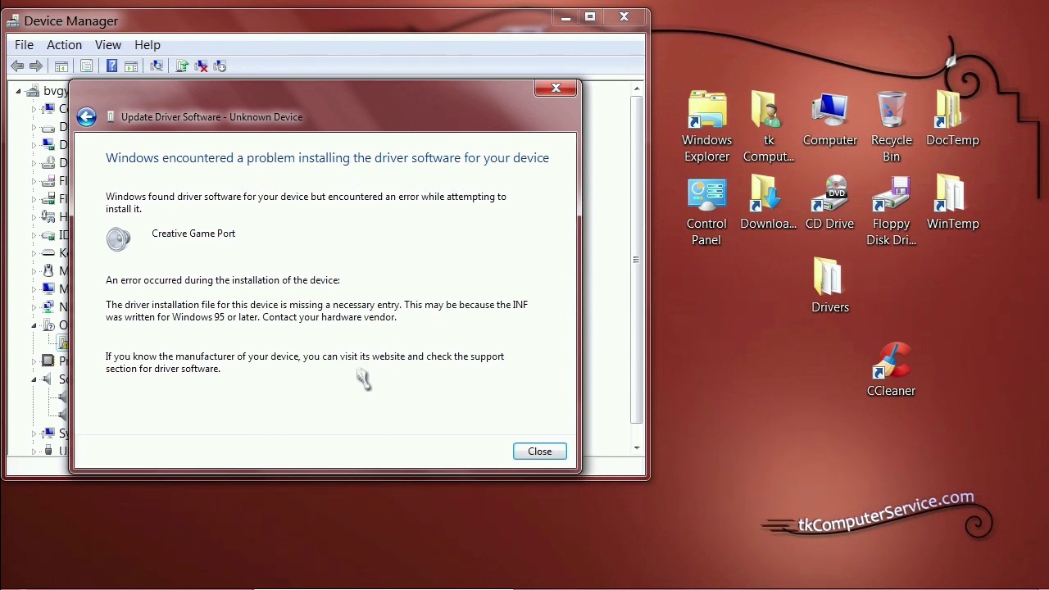
pyautogui.click(542, 455)
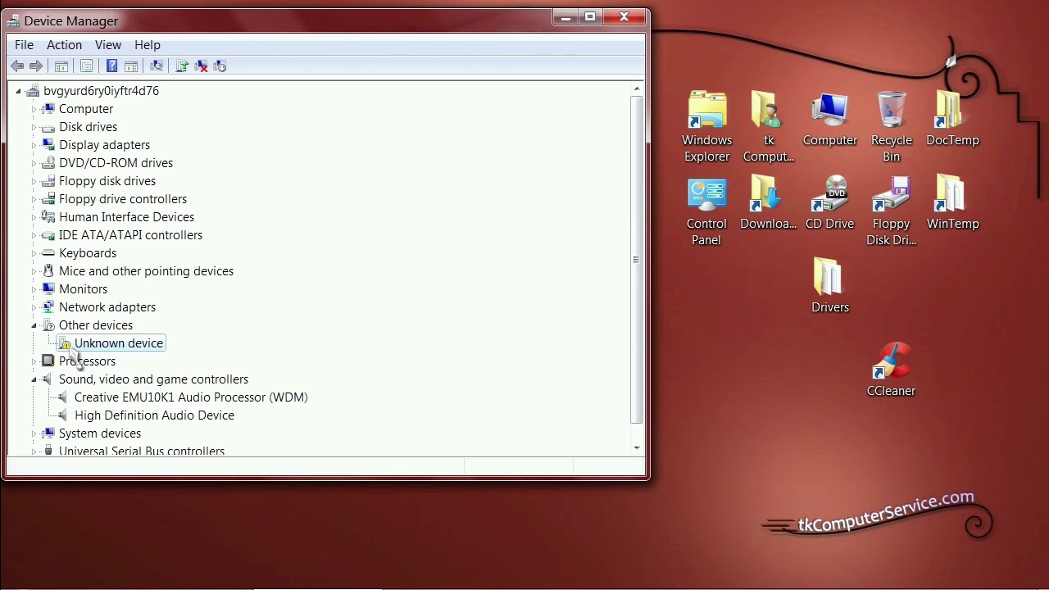
# - Scan for hardware changes, skip obtaining the unidentified device's driver from Windows Update, and close the installation status
pyautogui.click(69, 46)
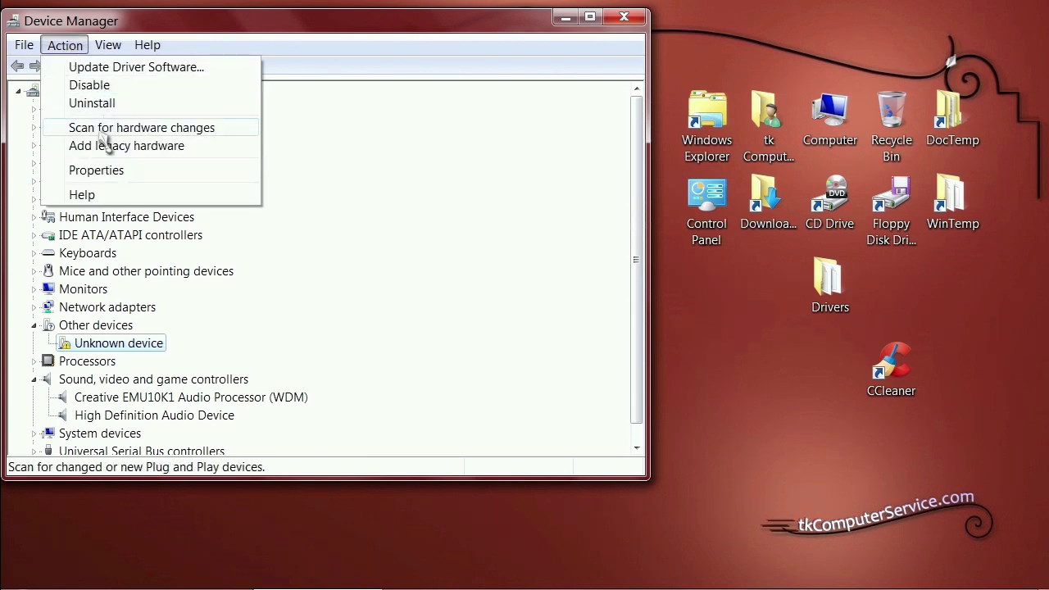
pyautogui.click(161, 133)
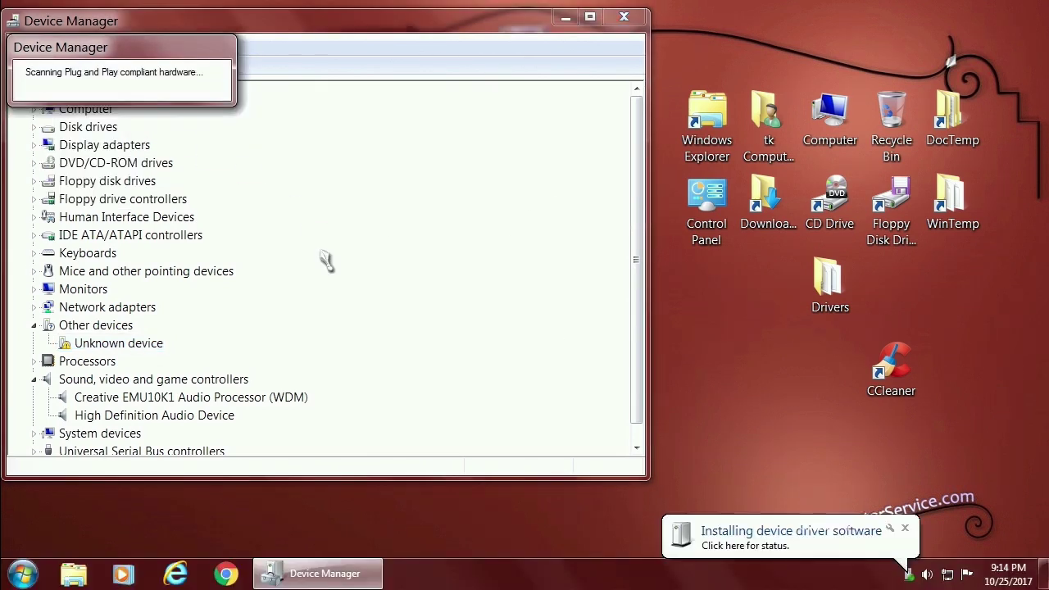
pyautogui.click(815, 545)
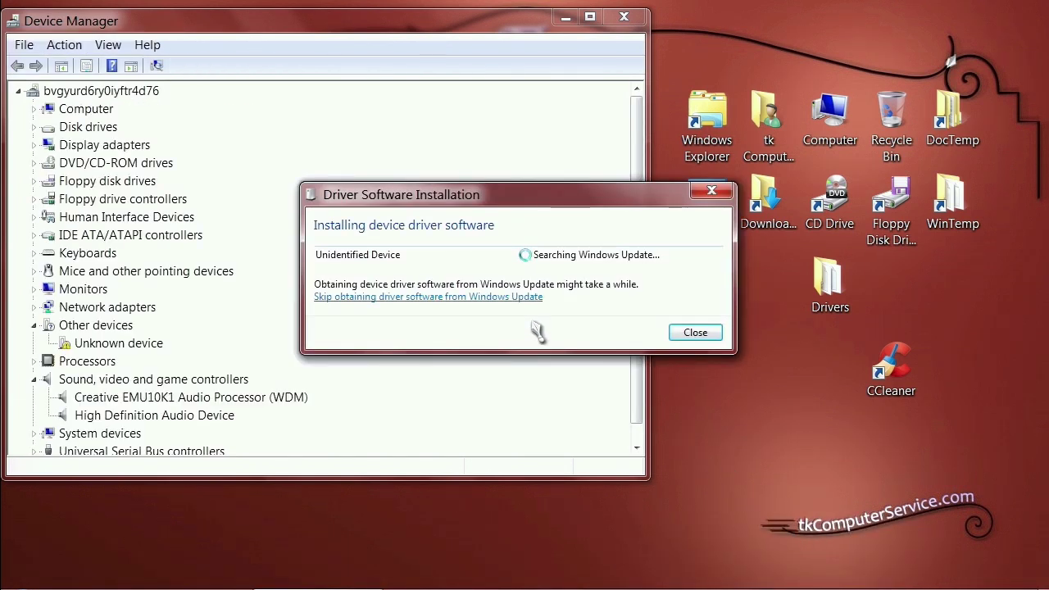
pyautogui.click(434, 299)
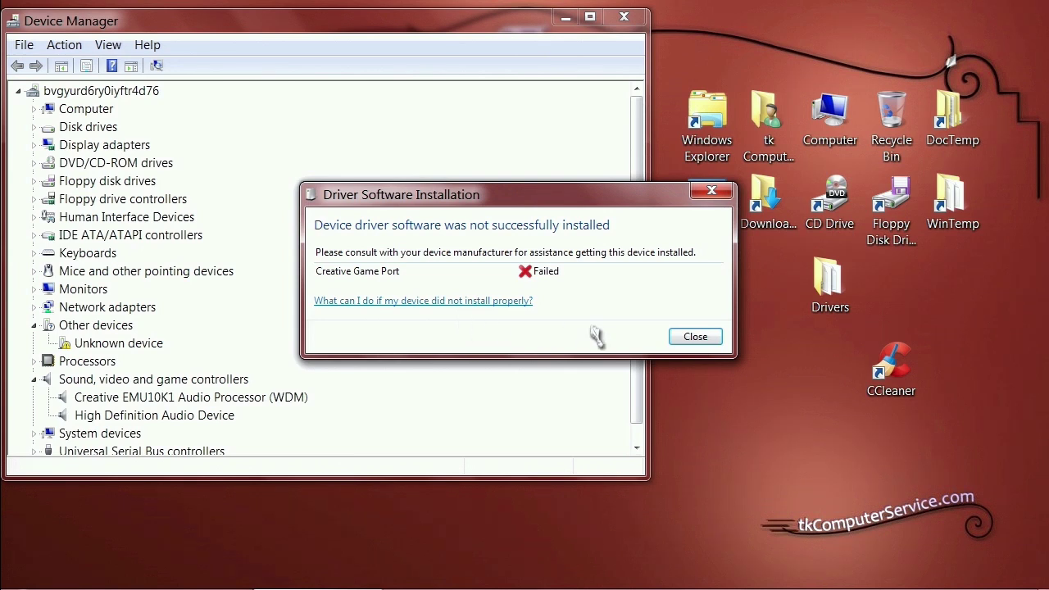
pyautogui.click(695, 337)
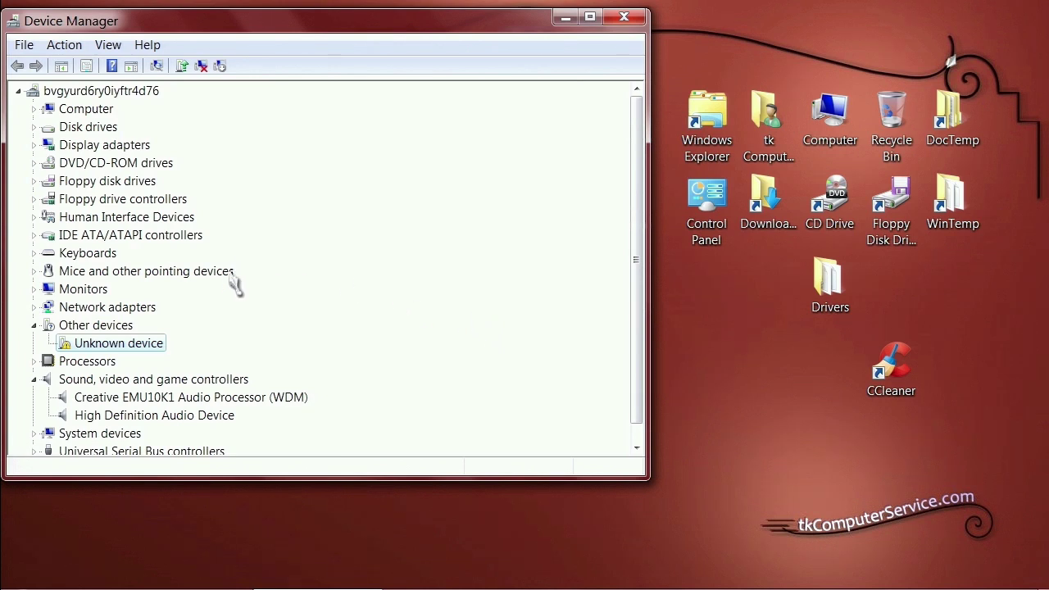
# - Rescan for hardware changes, skipping Windows Update for the Creative Game Port, and dismiss the installation status
pyautogui.rightClick(139, 349)
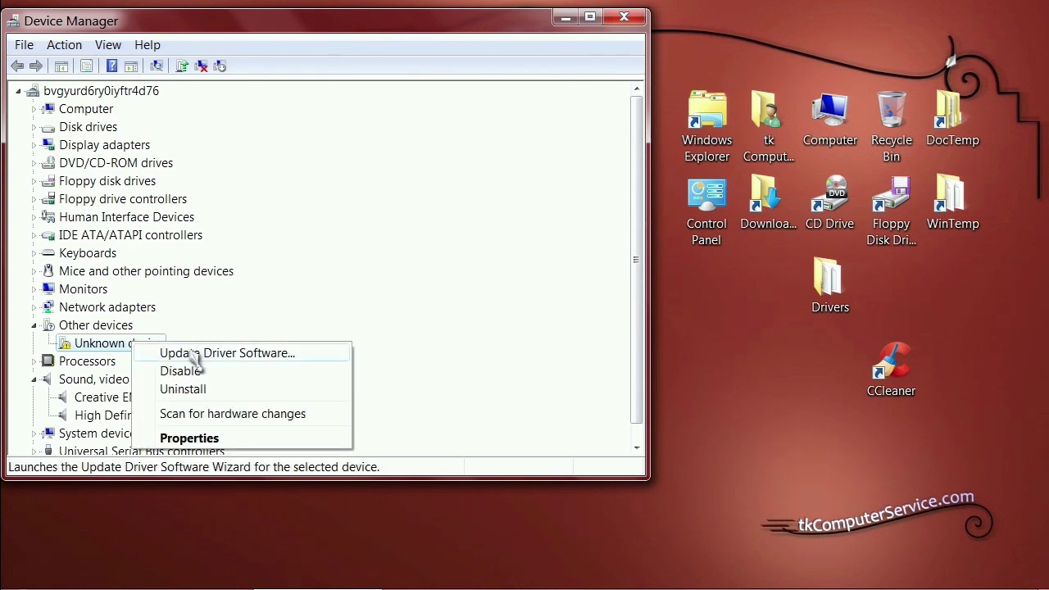
pyautogui.click(71, 48)
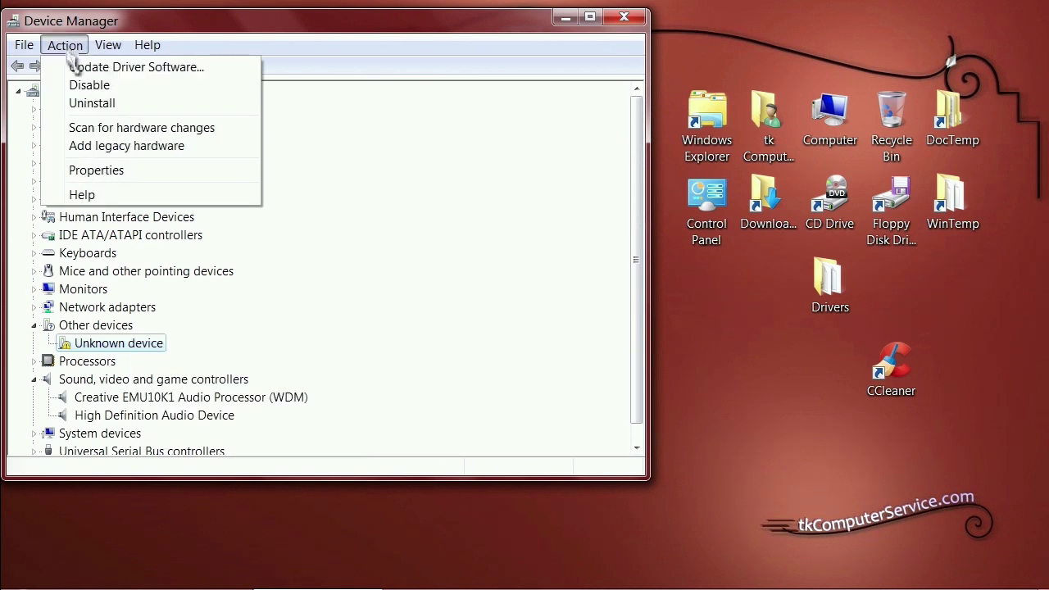
pyautogui.click(90, 130)
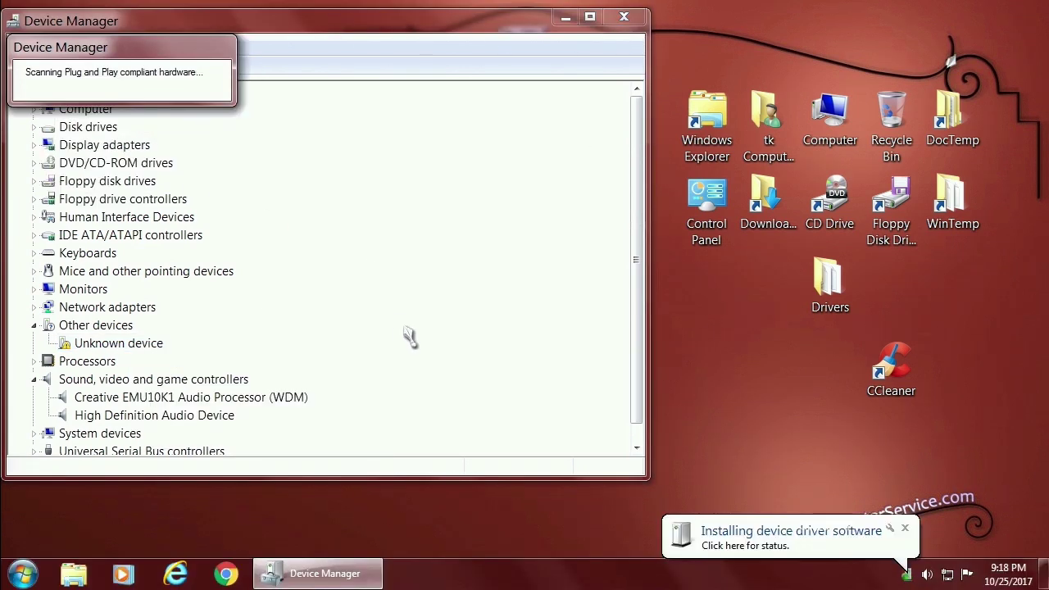
pyautogui.click(840, 539)
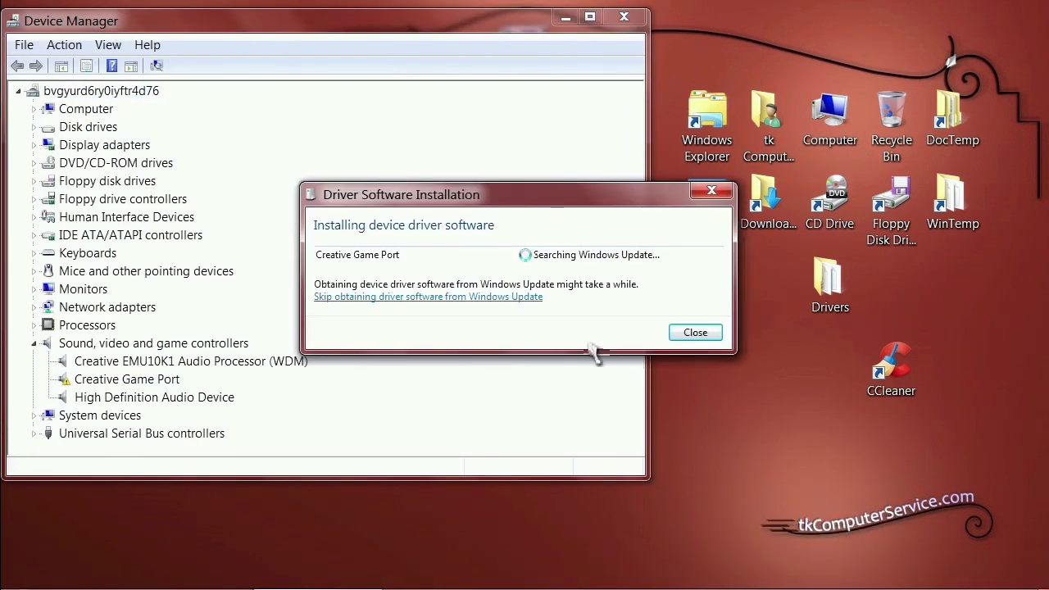
pyautogui.click(427, 300)
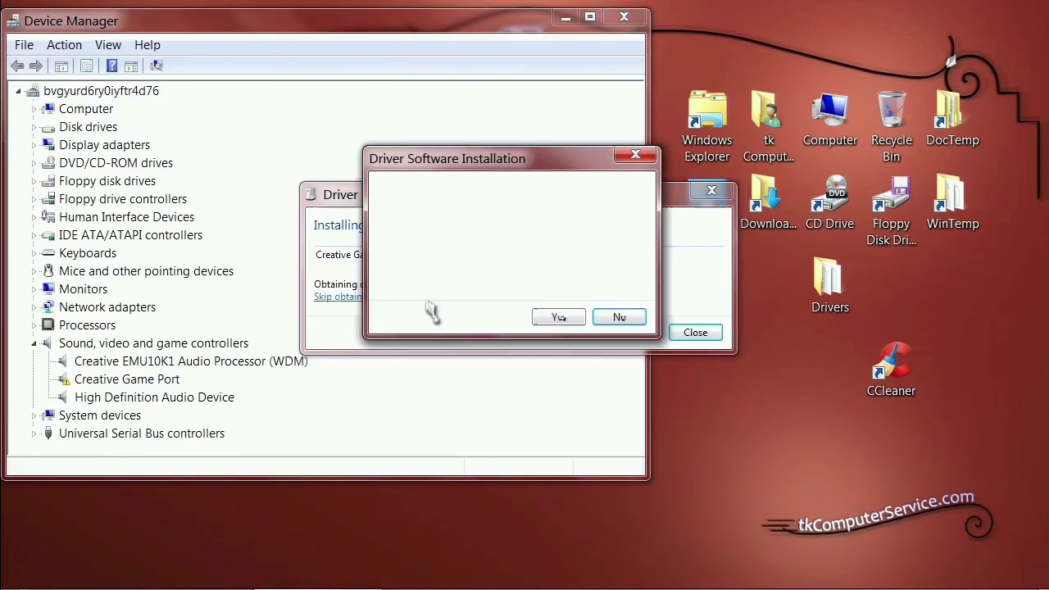
pyautogui.click(561, 318)
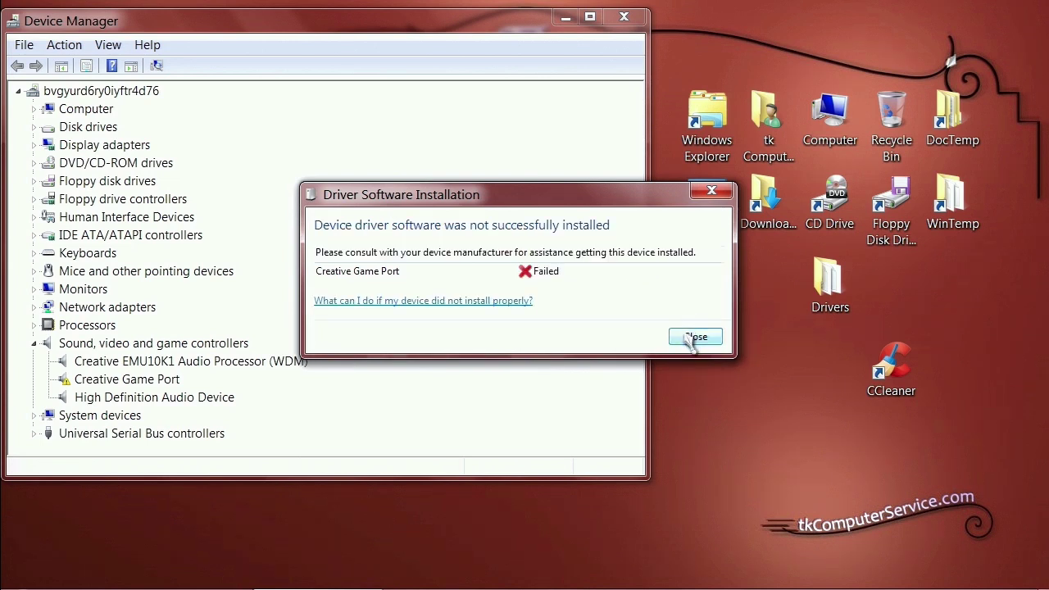
pyautogui.click(693, 336)
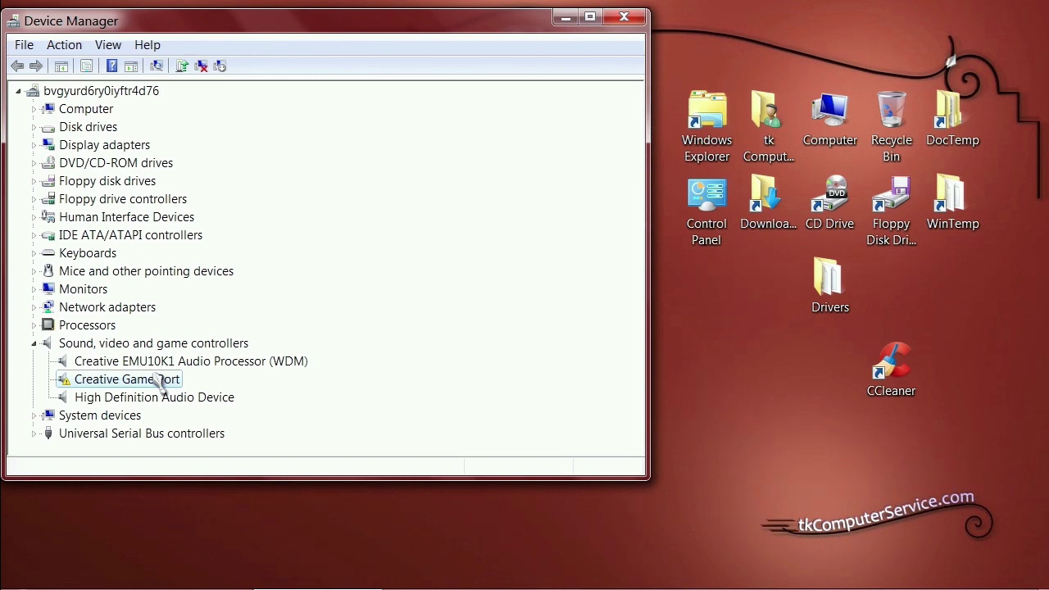
# - Start a driver update for the Creative EMU10K1 Audio Processor (WDM), choosing to pick from the driver list and install from disk
pyautogui.rightClick(202, 363)
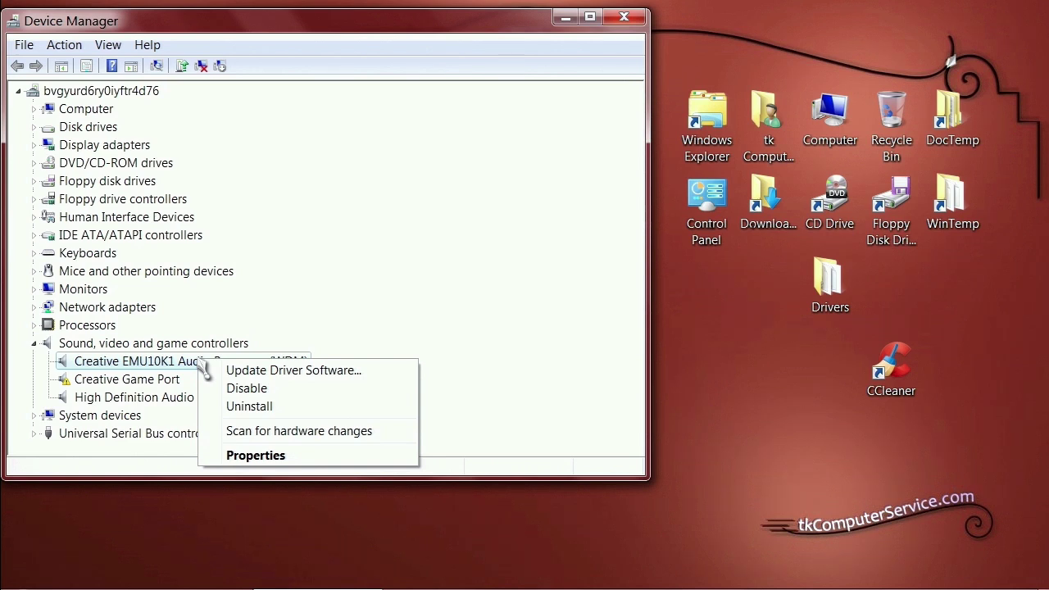
pyautogui.click(252, 372)
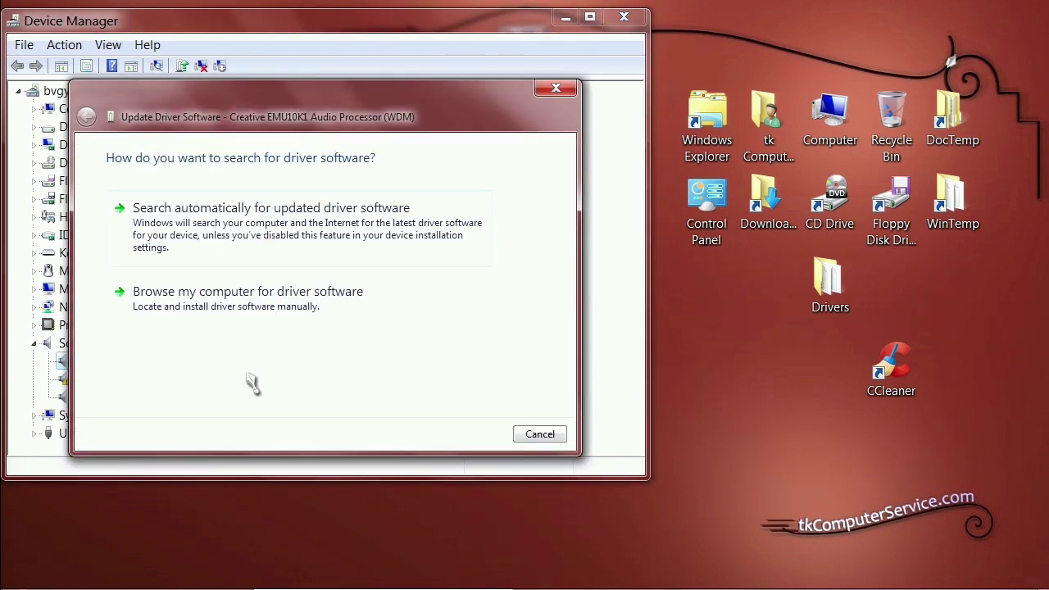
pyautogui.click(206, 307)
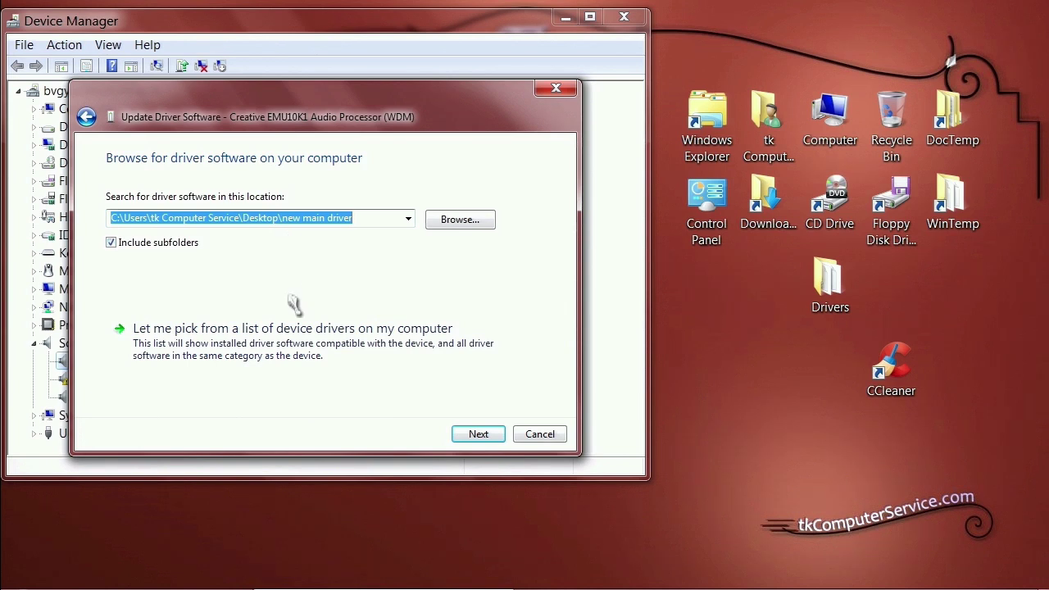
pyautogui.click(266, 351)
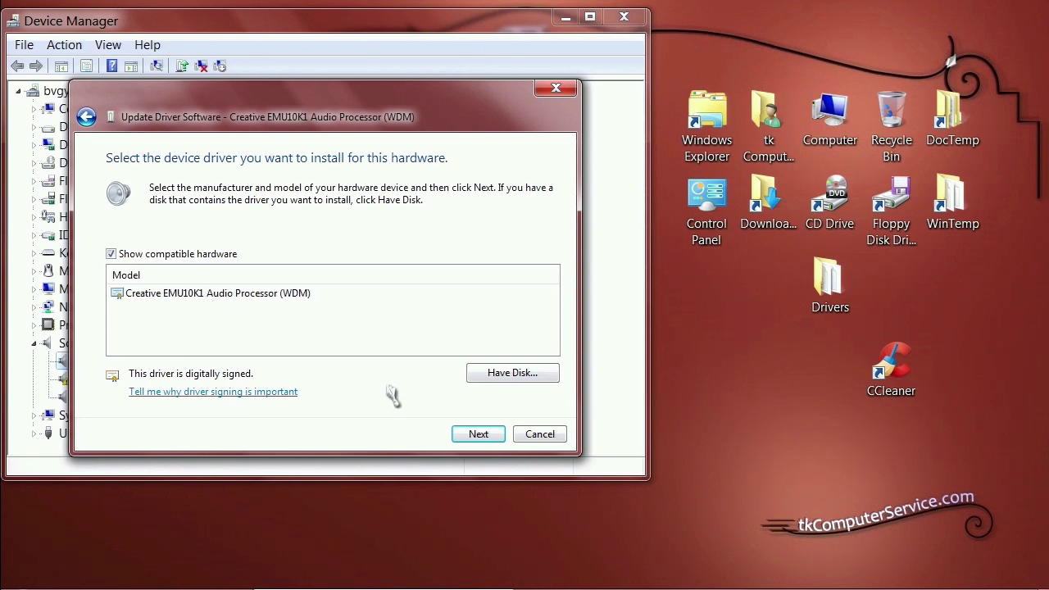
pyautogui.click(497, 380)
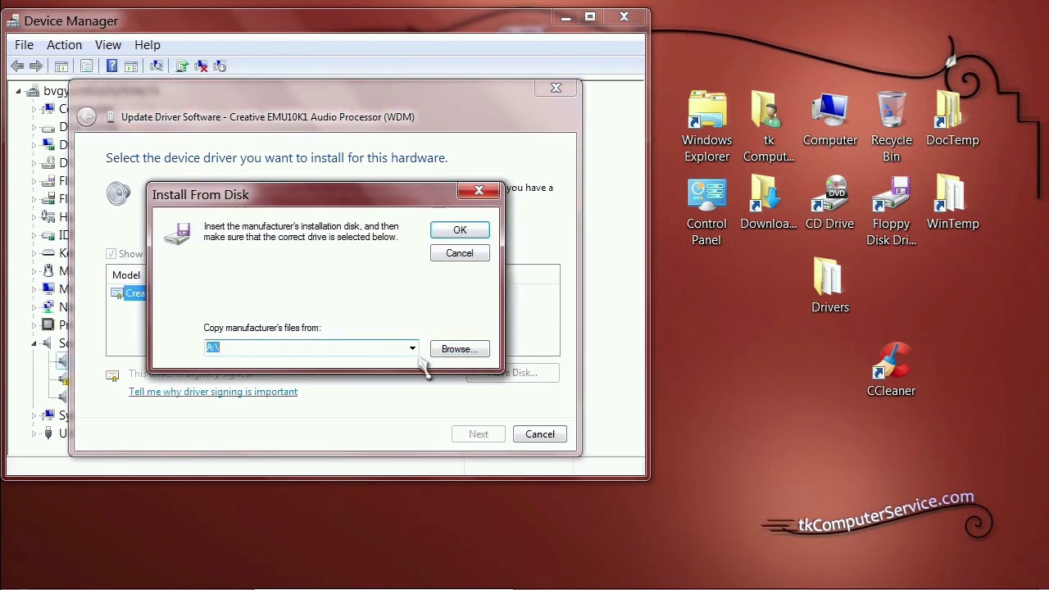
# - Select wdma_emu.inf from the desktop folder "new updated drivers", under Bin\WIN2K_XP, as the installation source
pyautogui.click(449, 350)
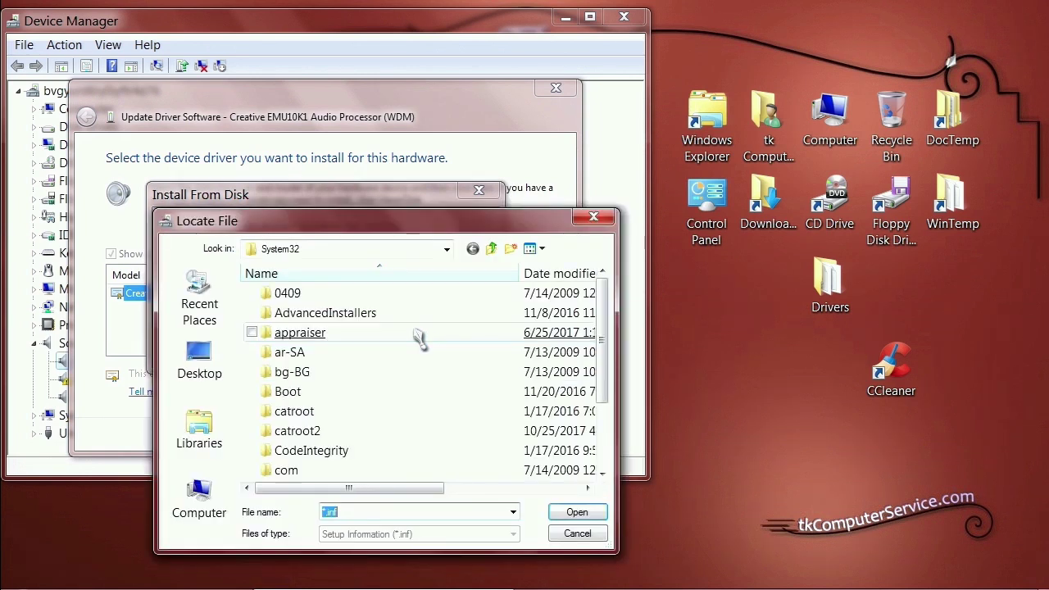
pyautogui.click(200, 360)
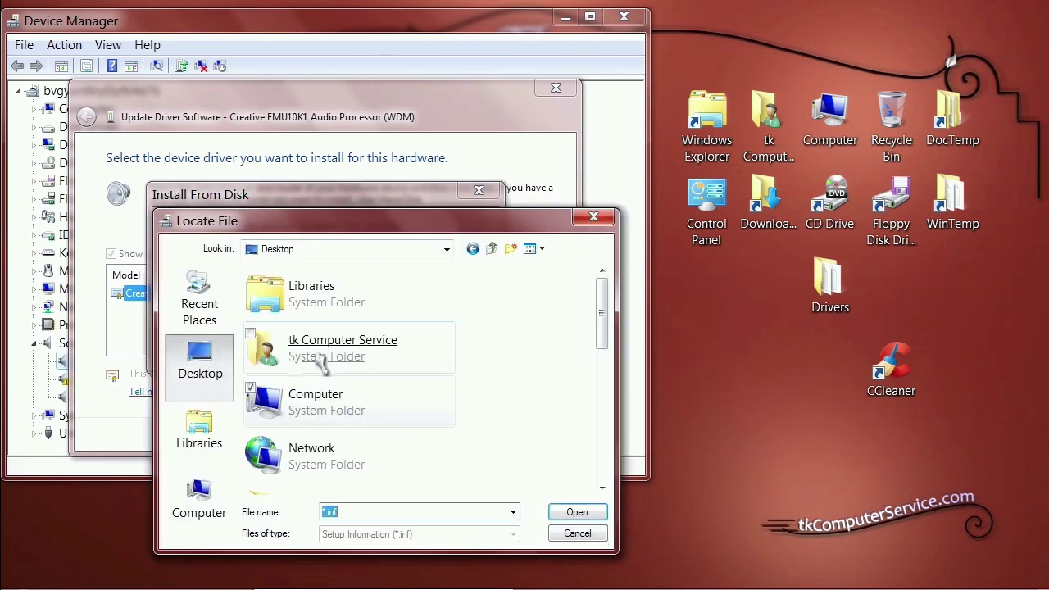
pyautogui.moveTo(602, 315); pyautogui.dragTo(603, 381)
pyautogui.click(353, 389)
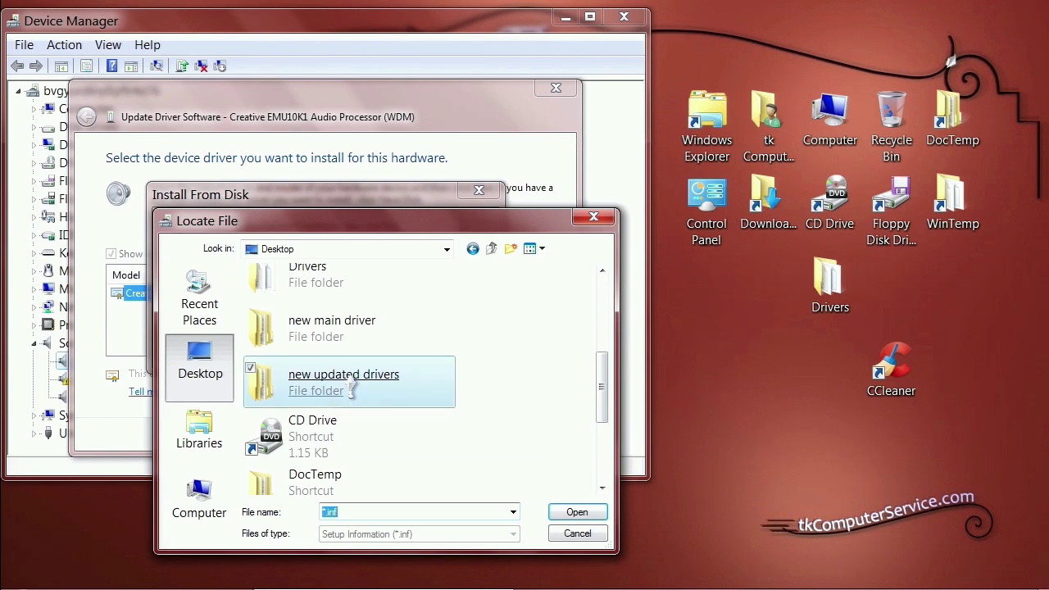
pyautogui.doubleClick(351, 388)
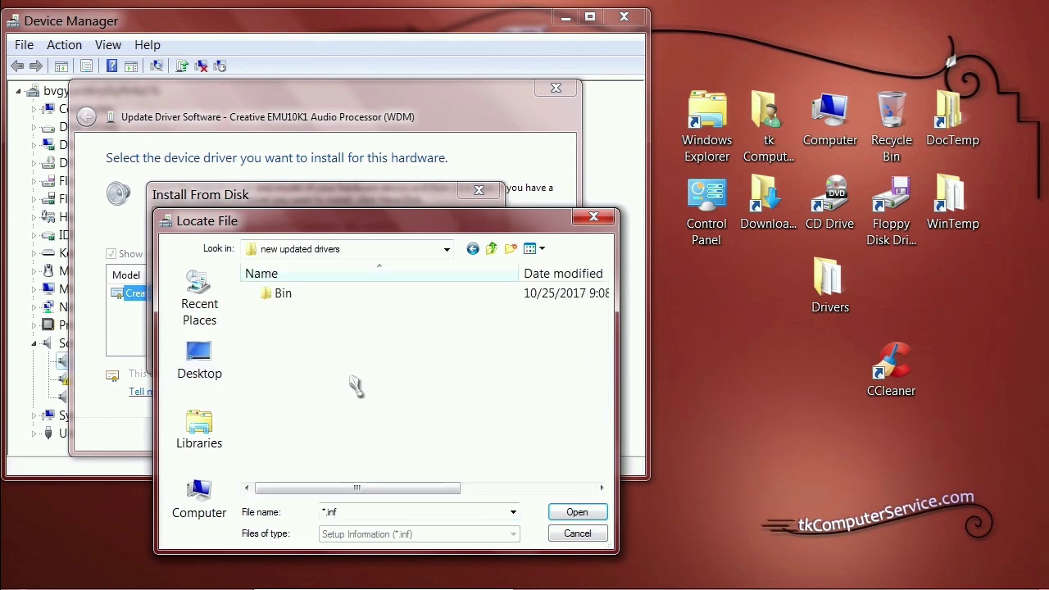
pyautogui.doubleClick(274, 299)
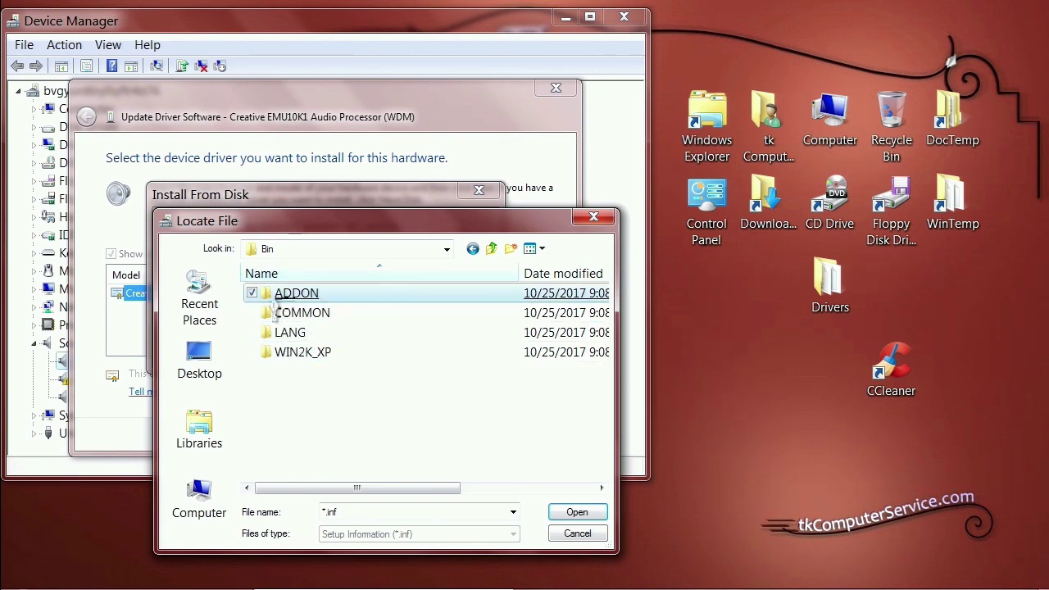
pyautogui.click(278, 359)
pyautogui.doubleClick(279, 359)
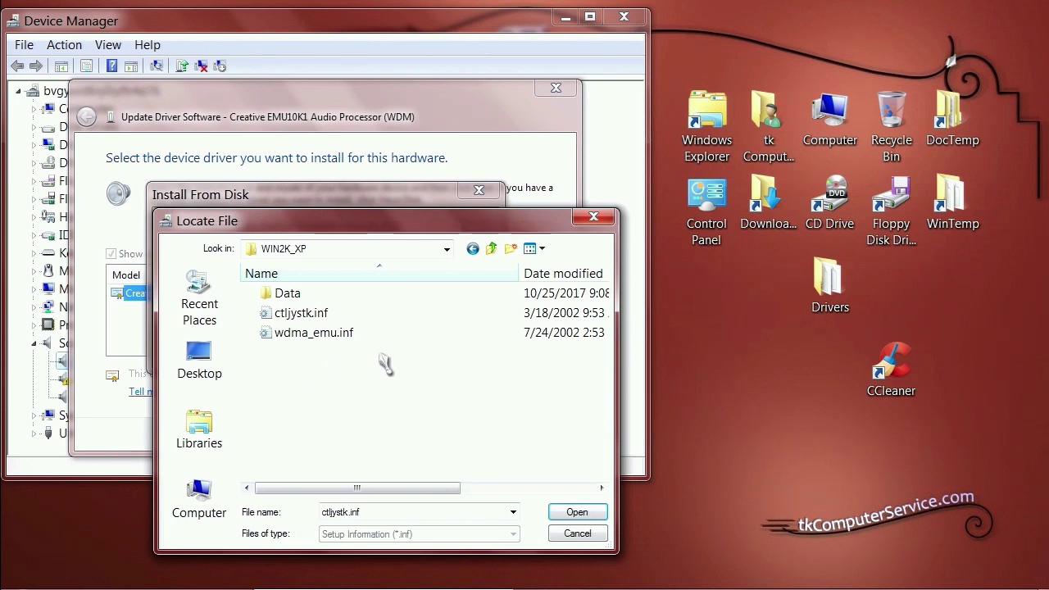
pyautogui.doubleClick(326, 339)
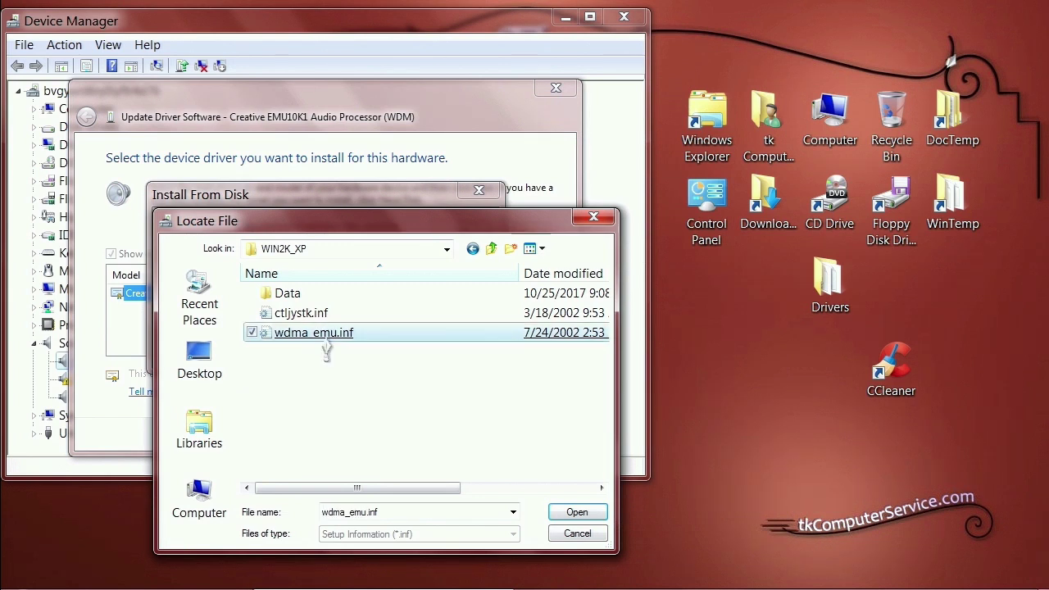
pyautogui.click(459, 231)
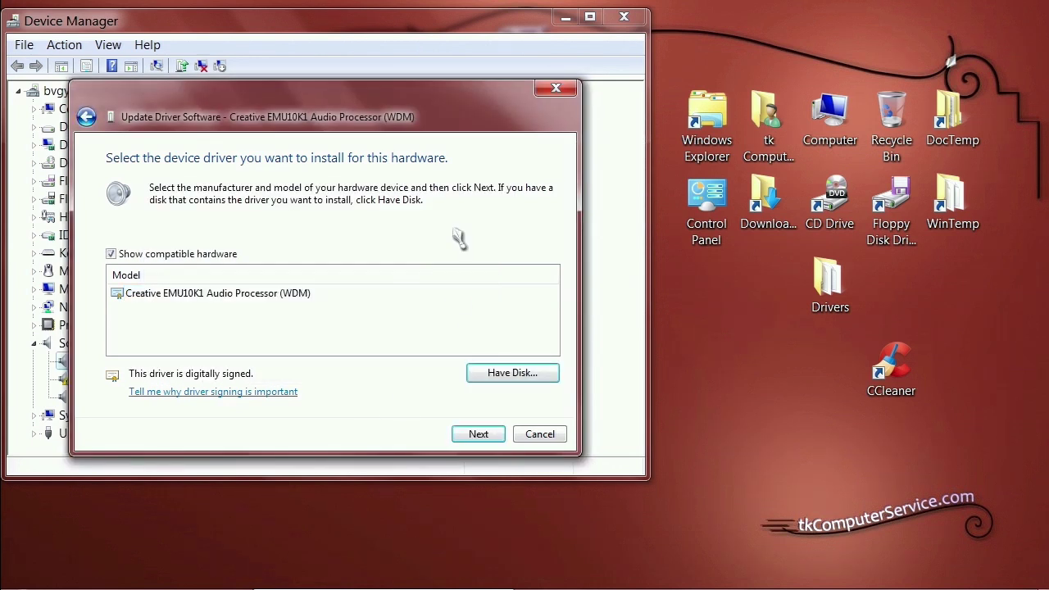
# - Install the listed Creative EMU10K1 Audio Processor (WDM) driver and close the wizard
pyautogui.click(172, 296)
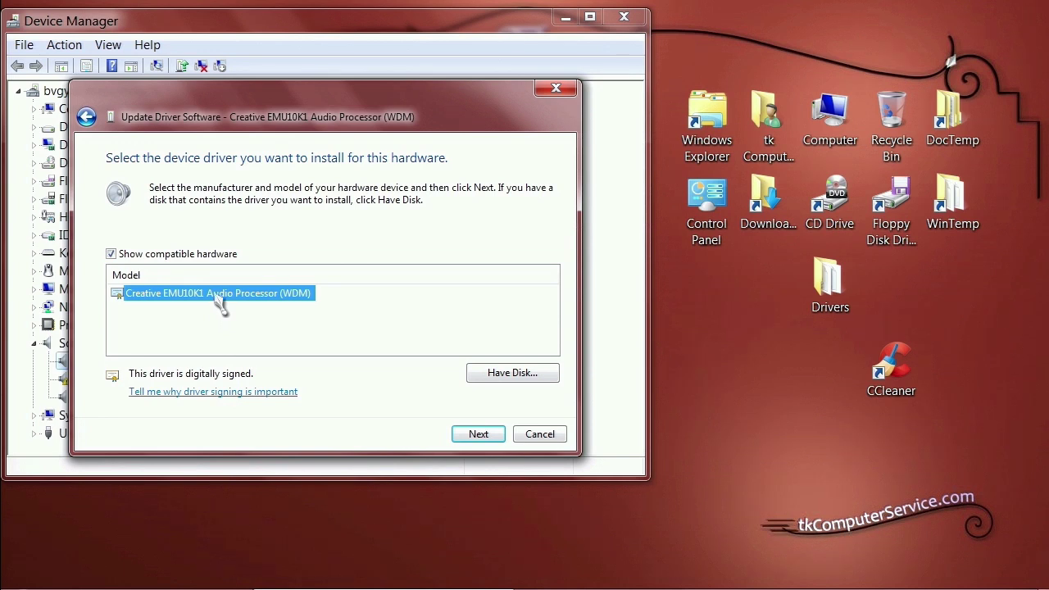
pyautogui.doubleClick(218, 299)
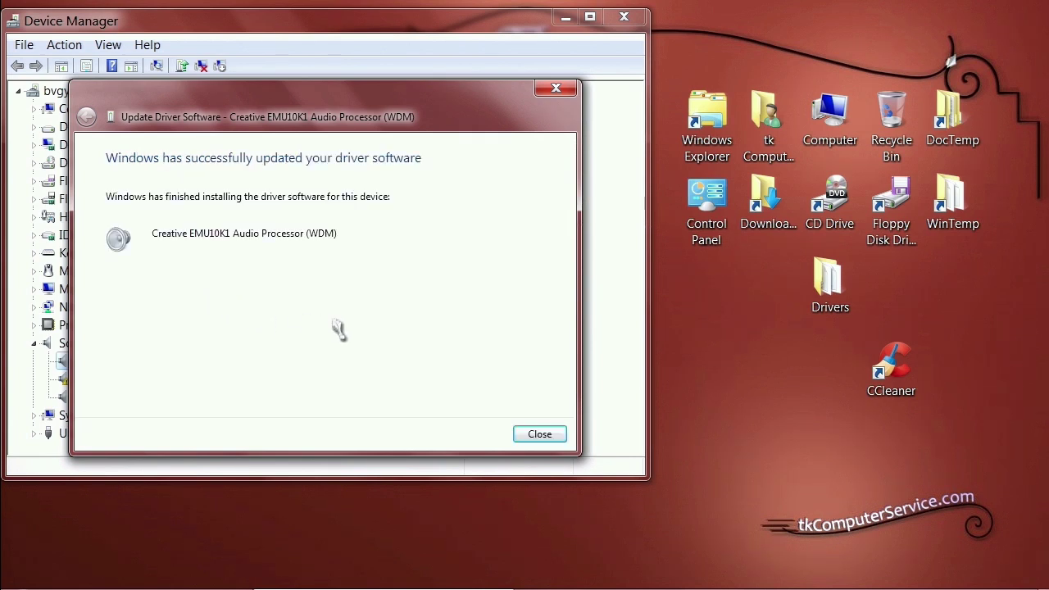
pyautogui.click(540, 435)
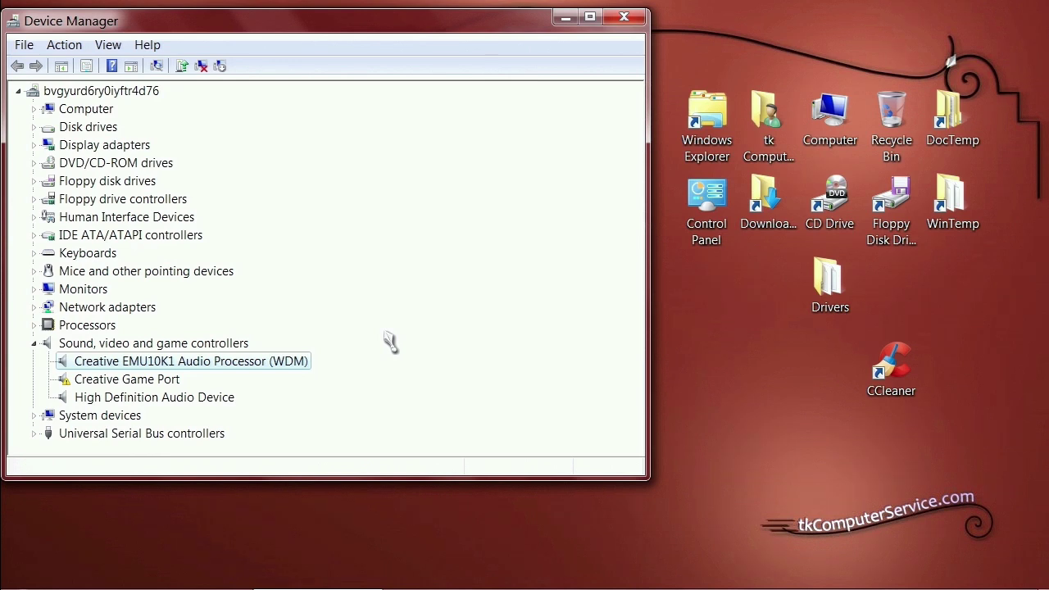
# - Start a driver update for the Creative Game Port, choosing to pick Creative Game Port from the driver list and install from disk
pyautogui.rightClick(150, 382)
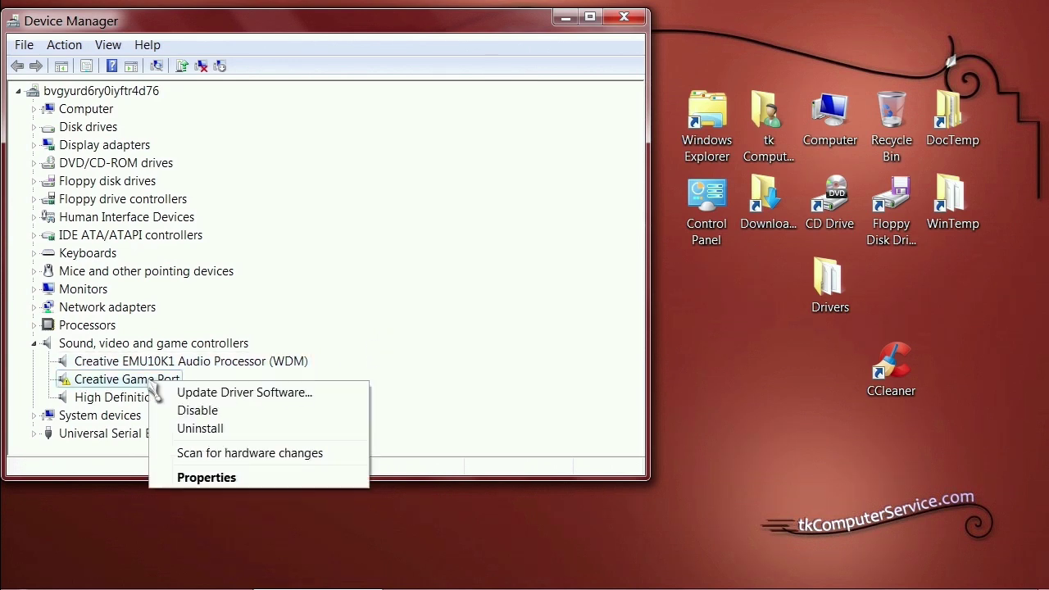
pyautogui.click(246, 393)
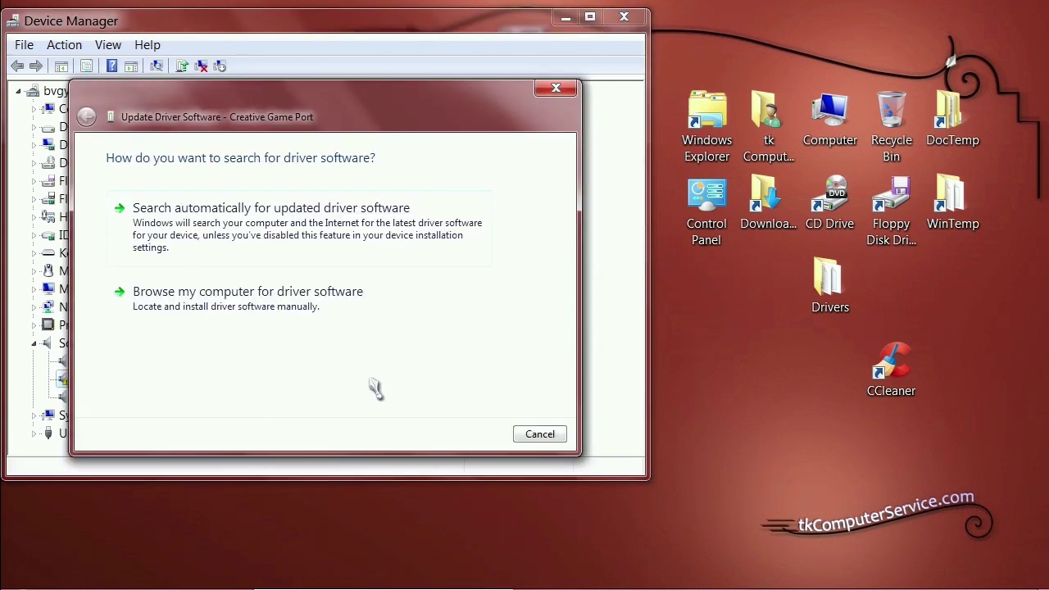
pyautogui.click(254, 315)
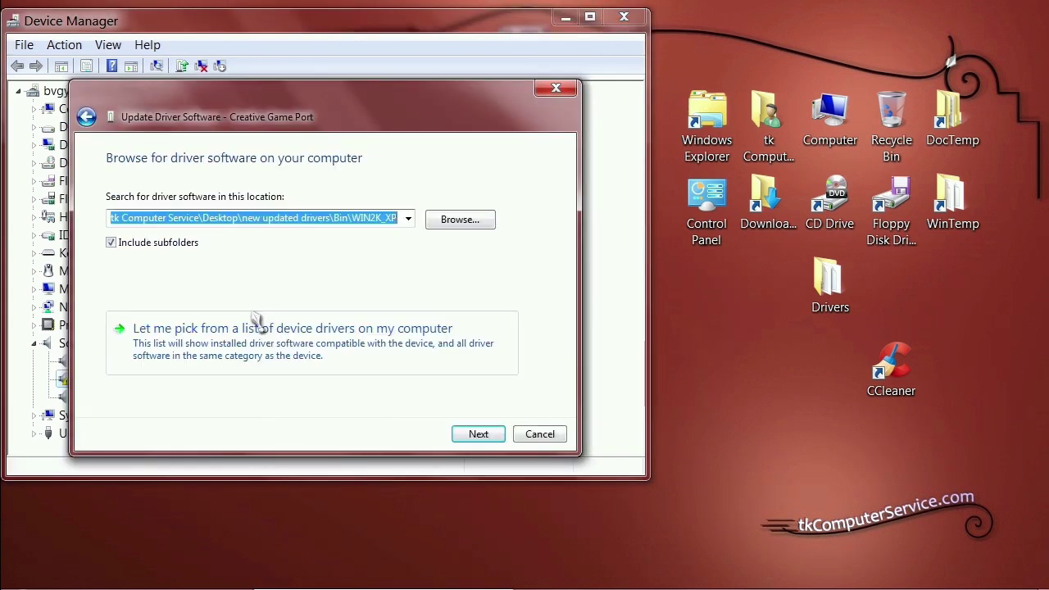
pyautogui.click(213, 342)
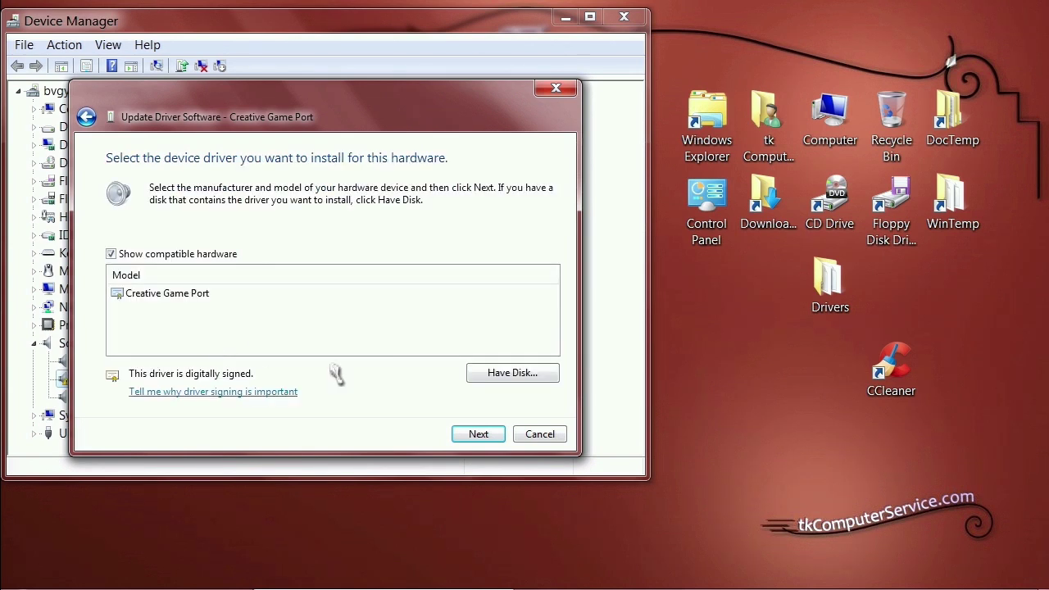
pyautogui.click(190, 295)
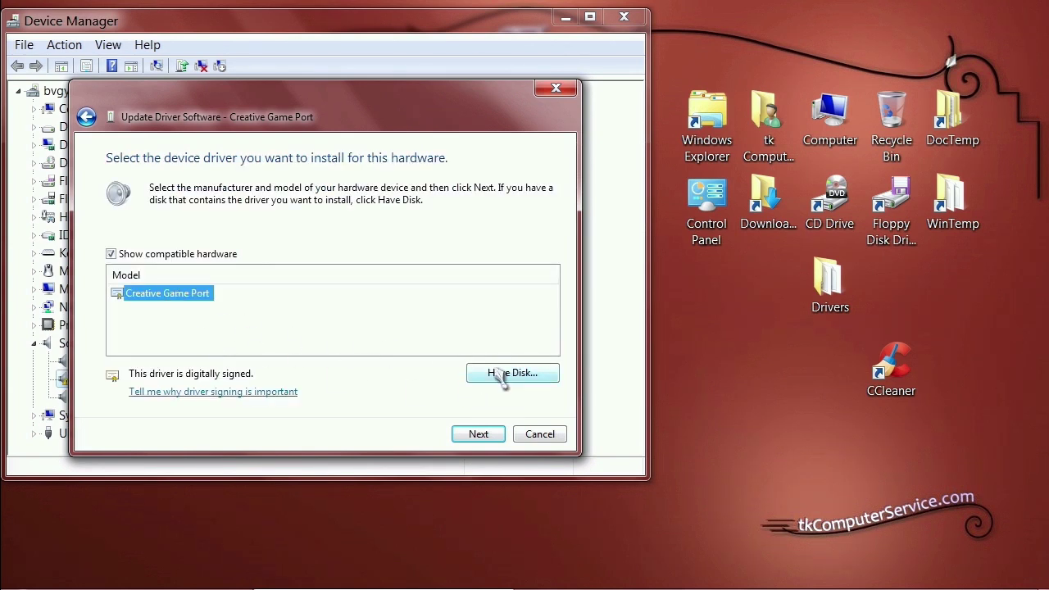
pyautogui.click(498, 375)
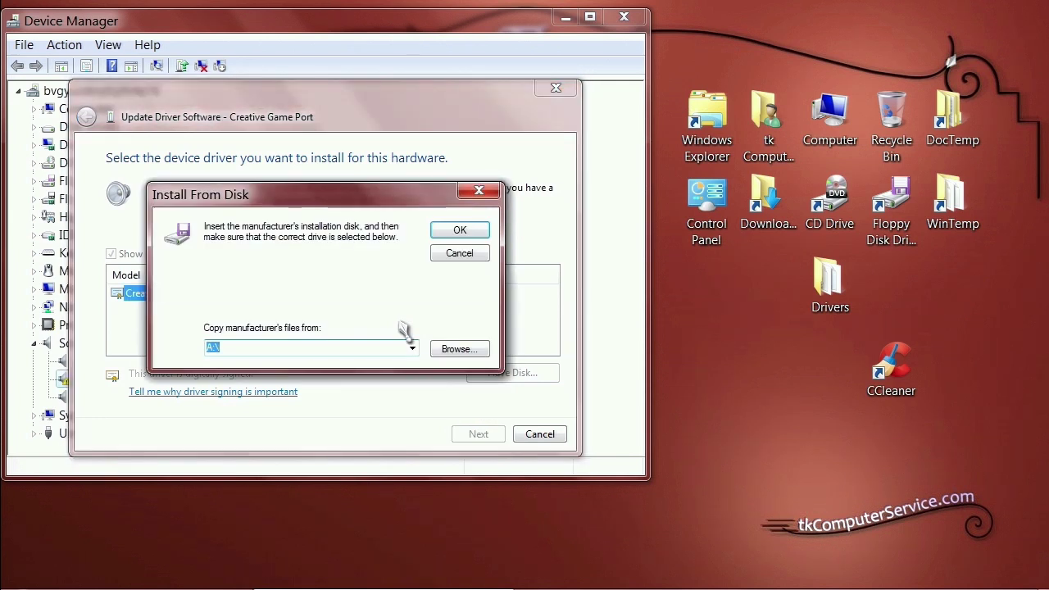
# - Try to install the Creative Game Port driver from the recent source Desktop\new updated drivers\Bin\WIN2K_XP, and close the wizard
pyautogui.click(412, 347)
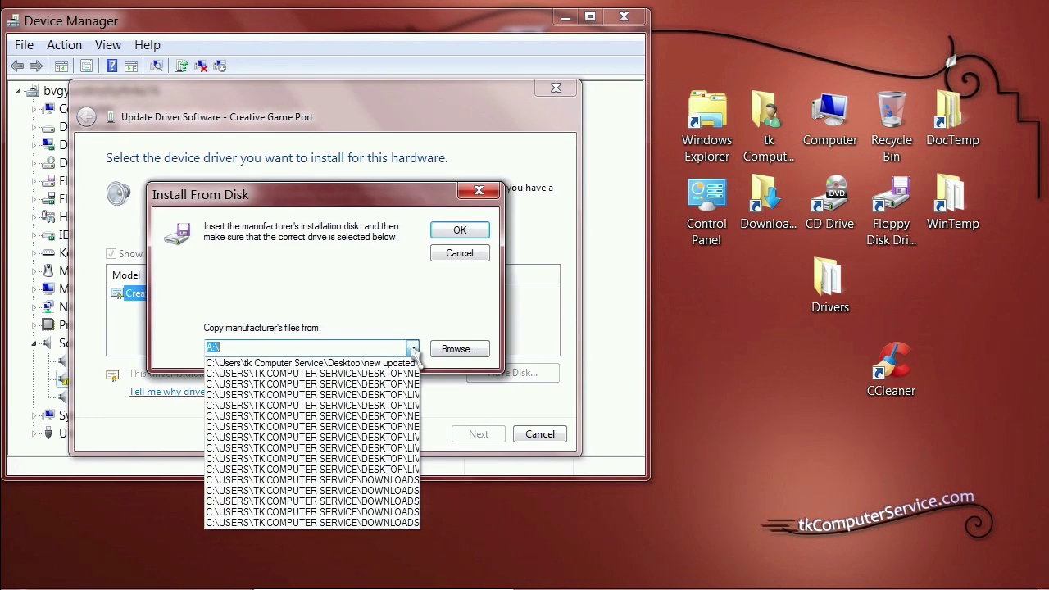
pyautogui.click(375, 365)
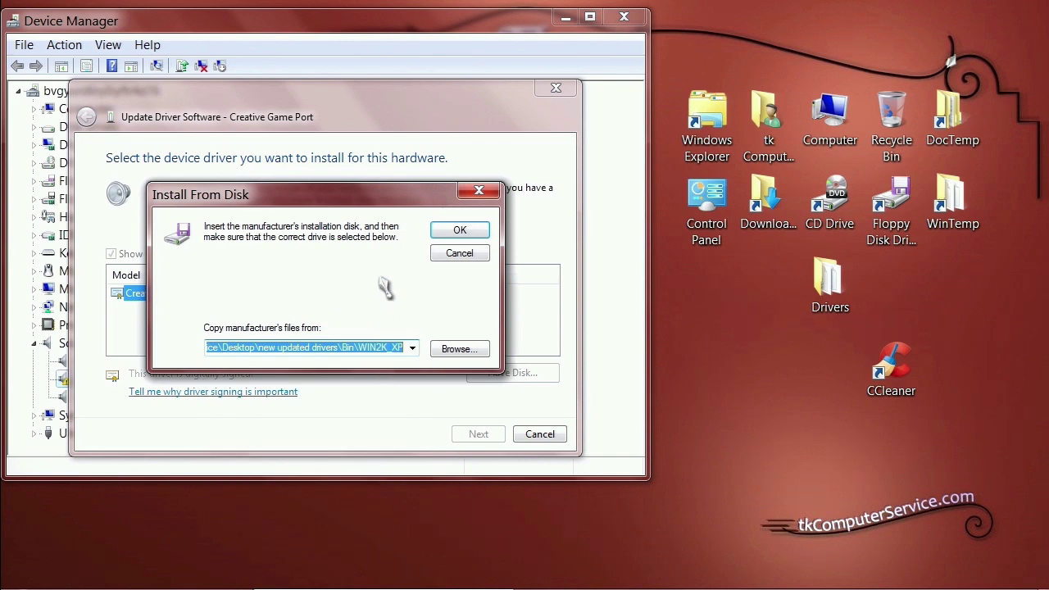
pyautogui.click(460, 230)
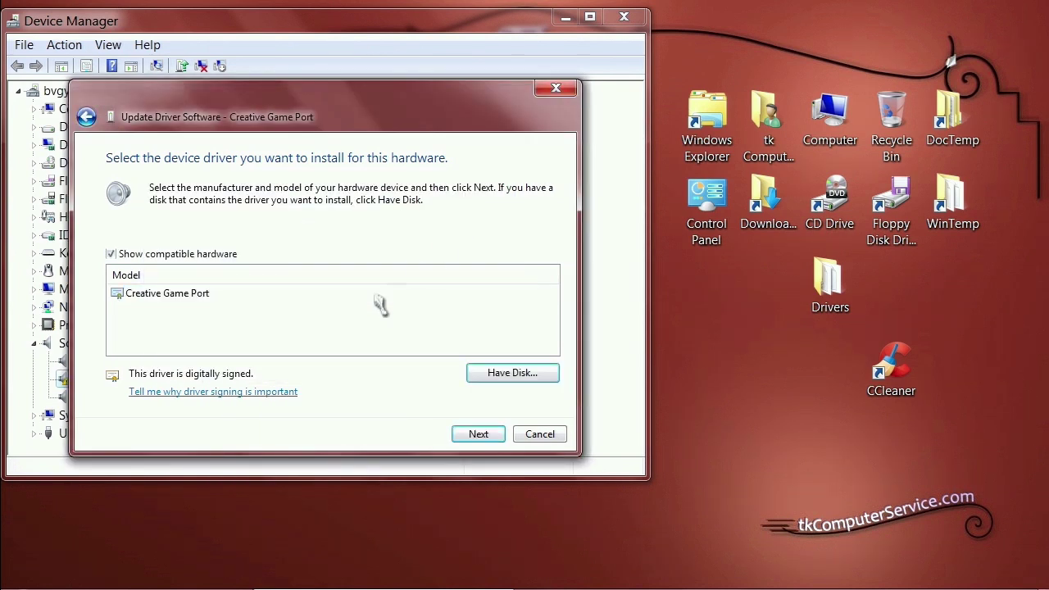
pyautogui.doubleClick(180, 297)
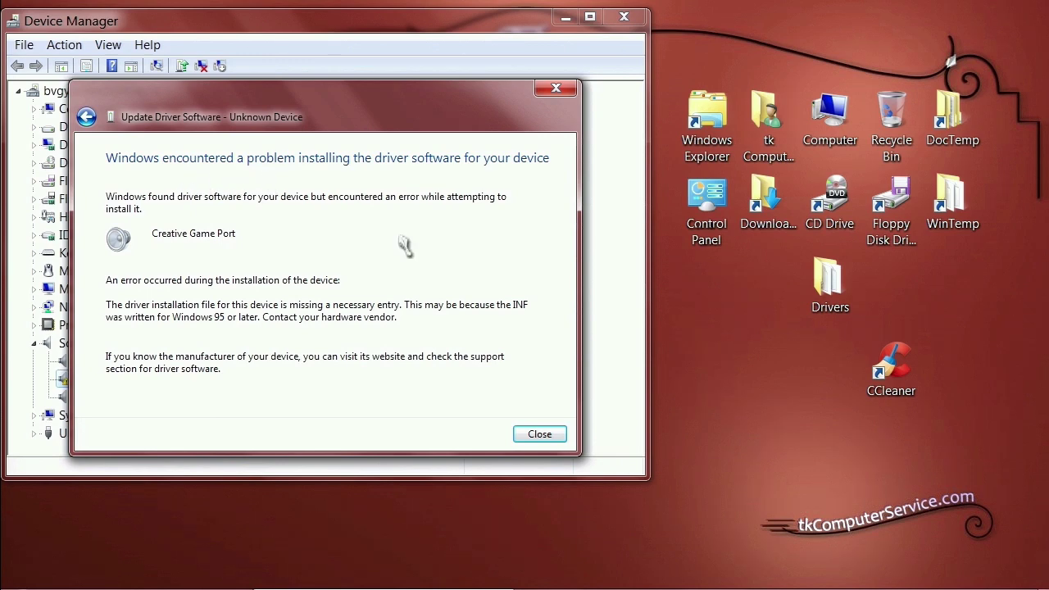
pyautogui.click(539, 435)
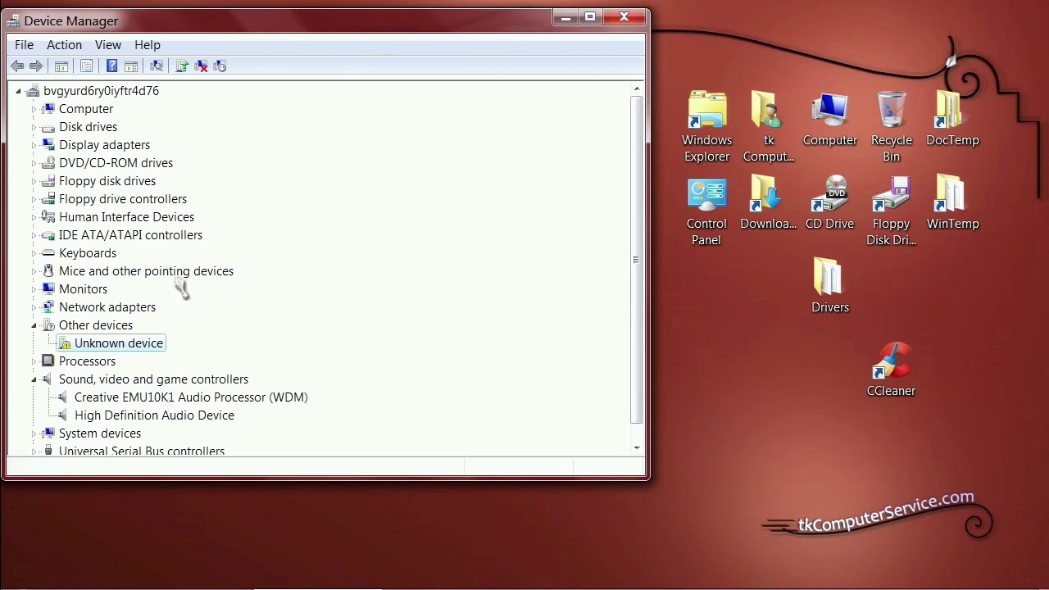
# - Rescan for hardware changes, skipping Windows Update for the Unidentified Device, and dismiss the installation status
pyautogui.click(66, 46)
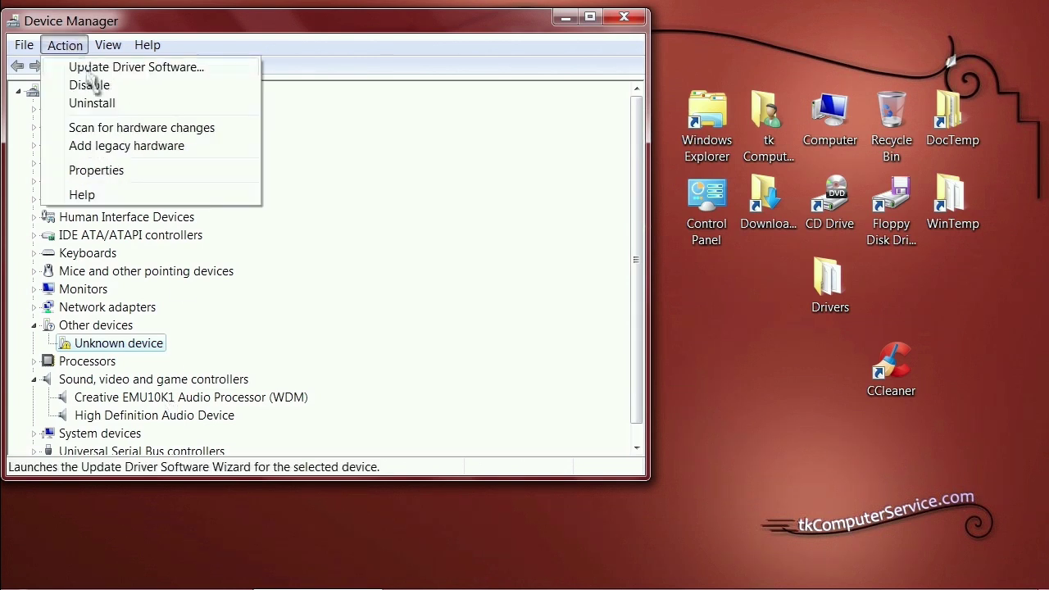
pyautogui.click(112, 129)
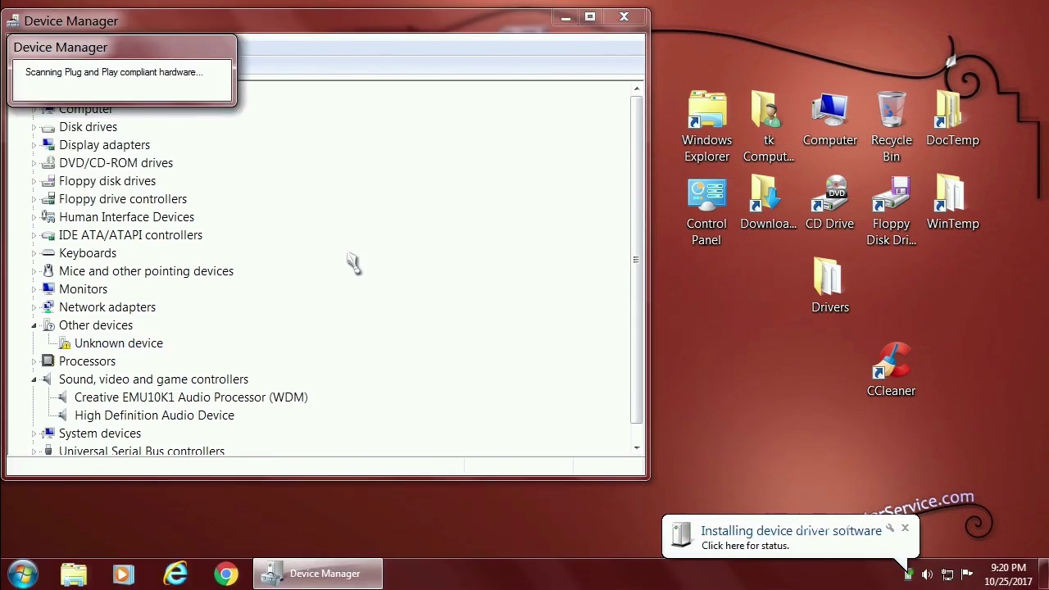
pyautogui.click(795, 548)
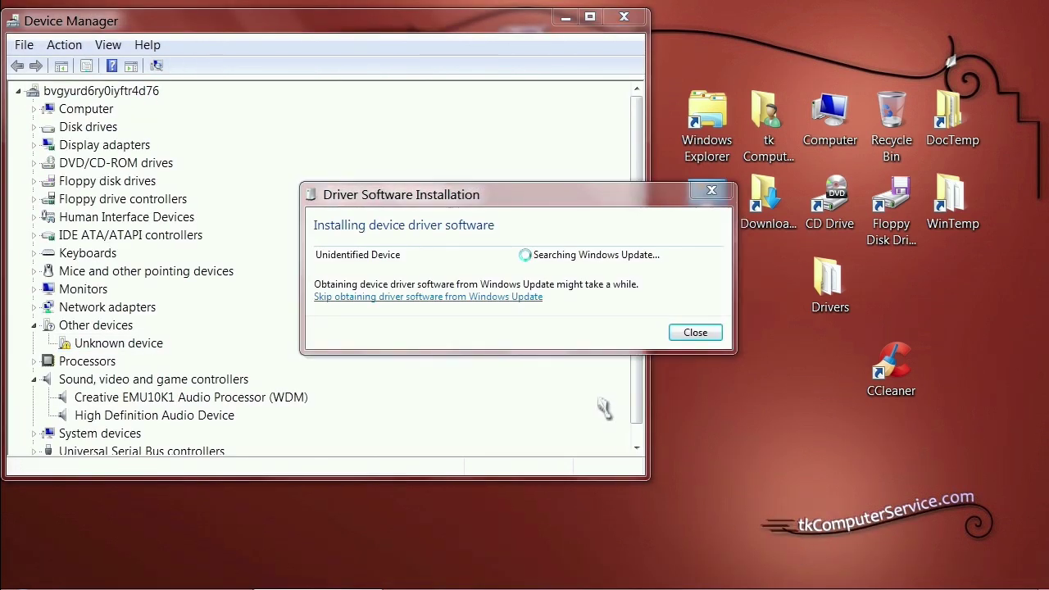
pyautogui.click(431, 297)
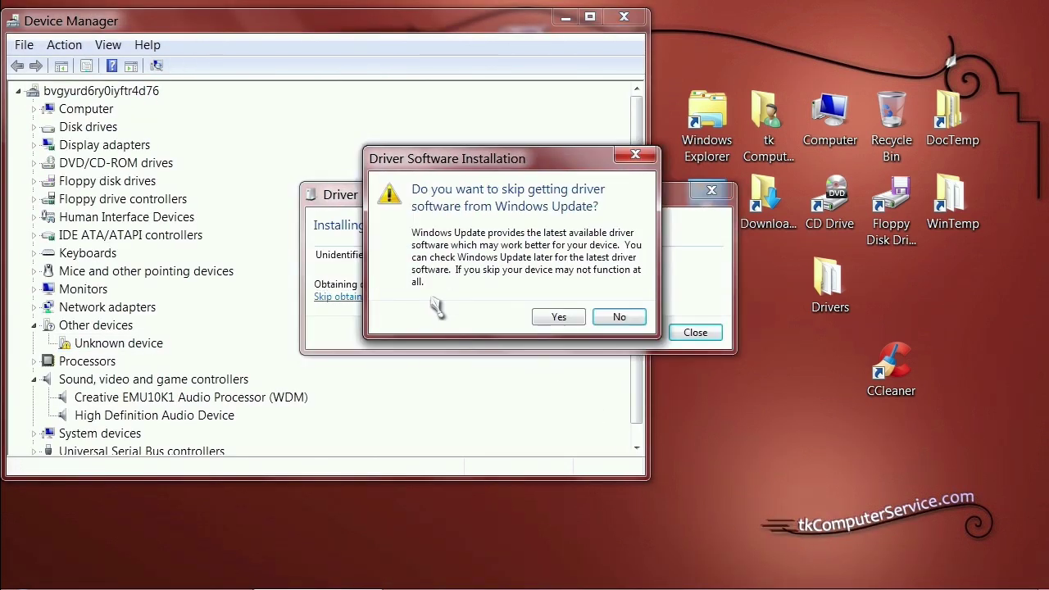
pyautogui.click(561, 323)
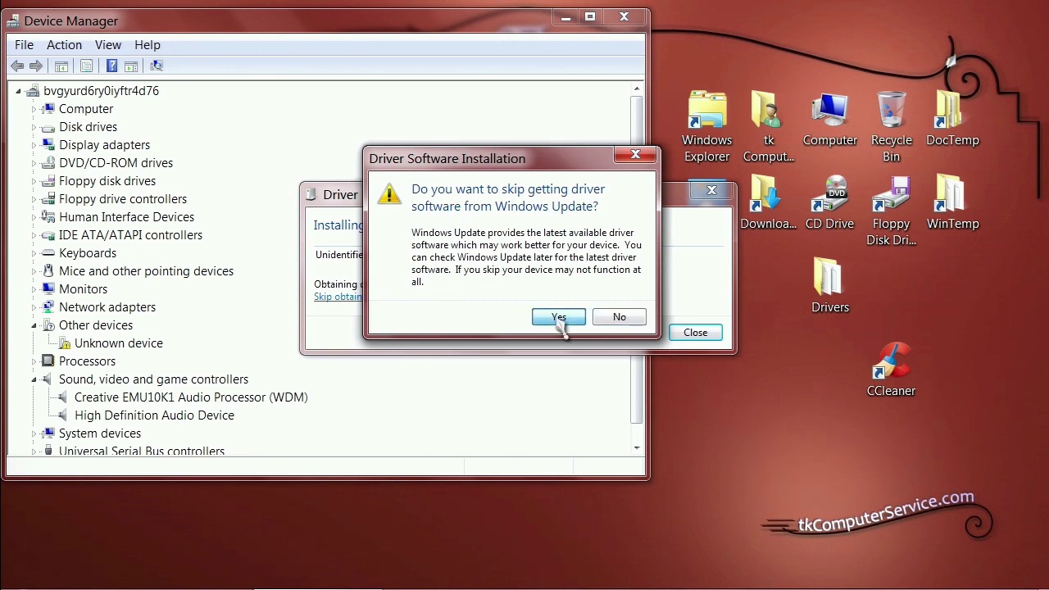
pyautogui.click(693, 337)
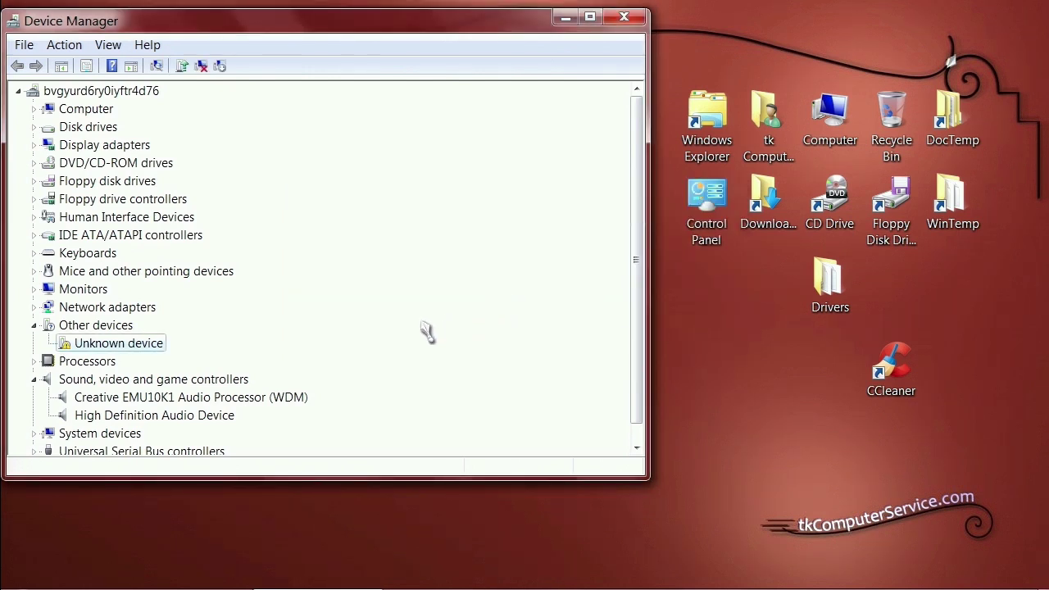
# - Scan for hardware changes again, skip Windows Update for the redetected Creative Game Port, and close the installation status
pyautogui.click(65, 46)
pyautogui.click(118, 128)
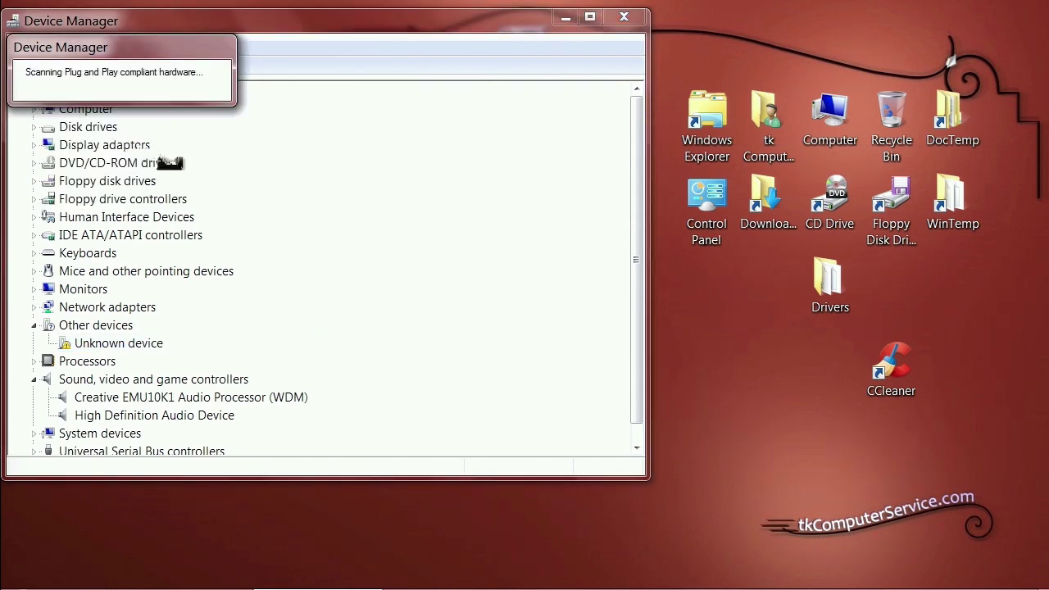
pyautogui.click(760, 548)
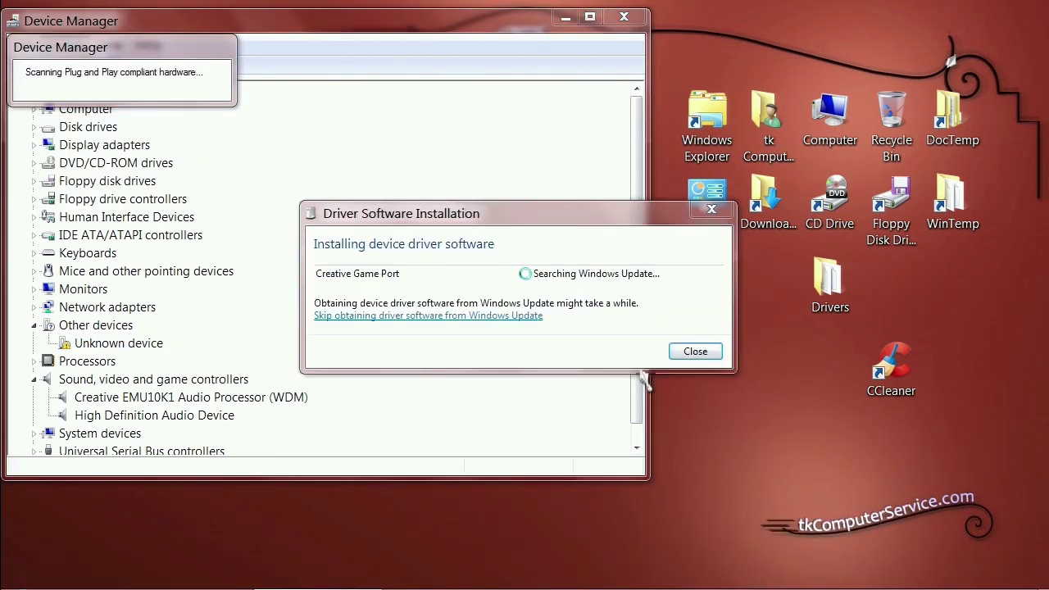
pyautogui.click(419, 317)
pyautogui.click(580, 339)
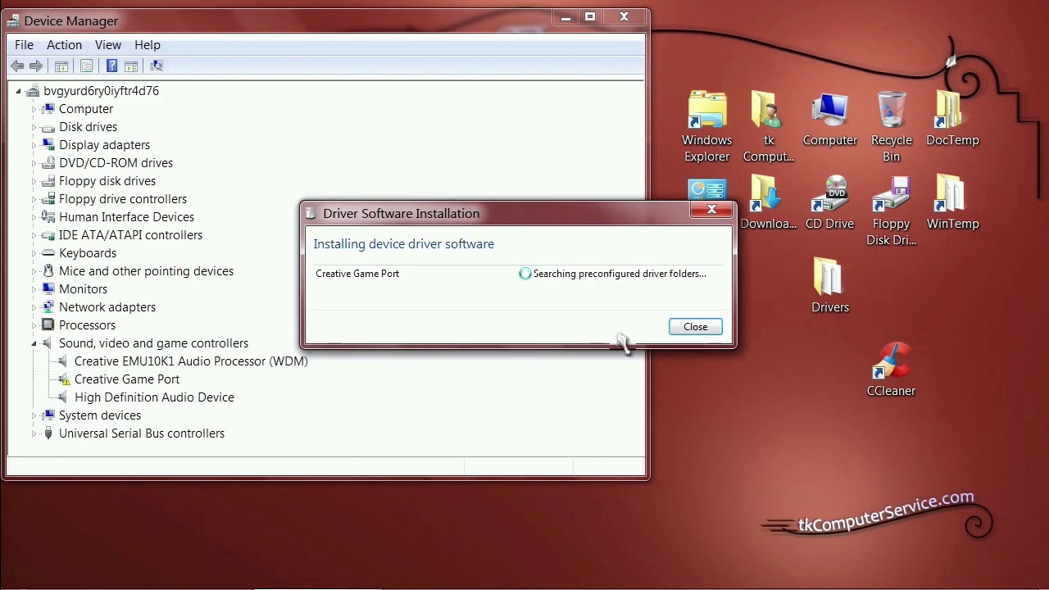
pyautogui.click(695, 354)
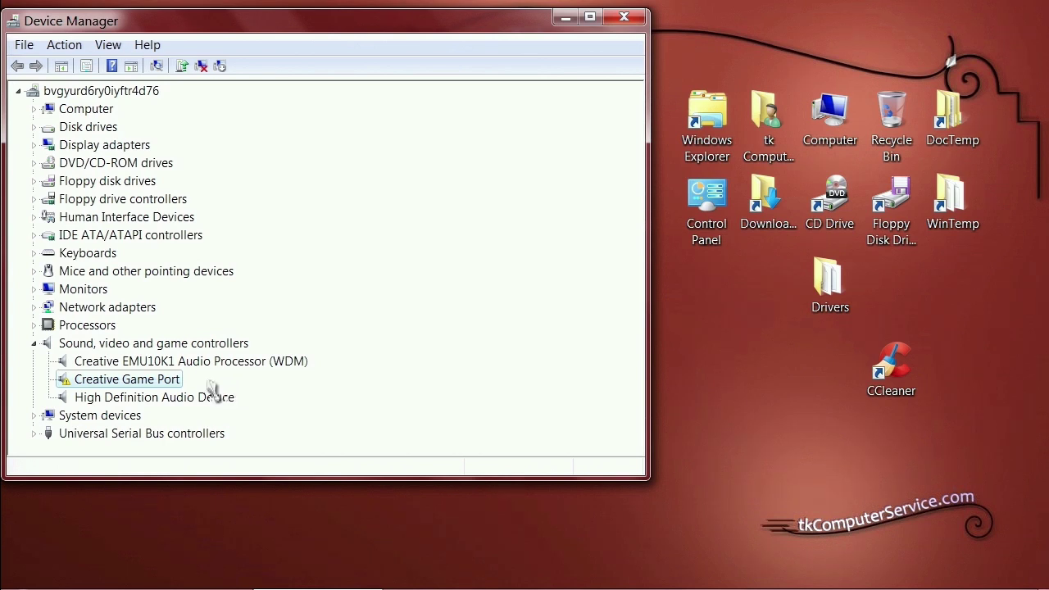
# - Examine the Creative Game Port's properties, checking its device status code, driver information and driver file details
pyautogui.rightClick(129, 387)
pyautogui.click(211, 475)
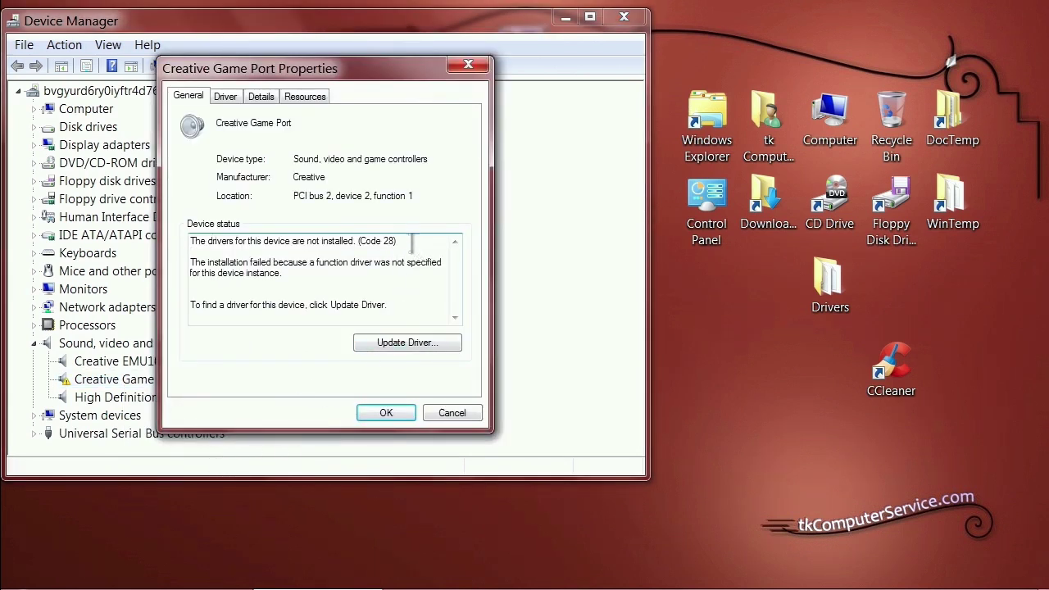
pyautogui.moveTo(406, 242); pyautogui.dragTo(358, 244)
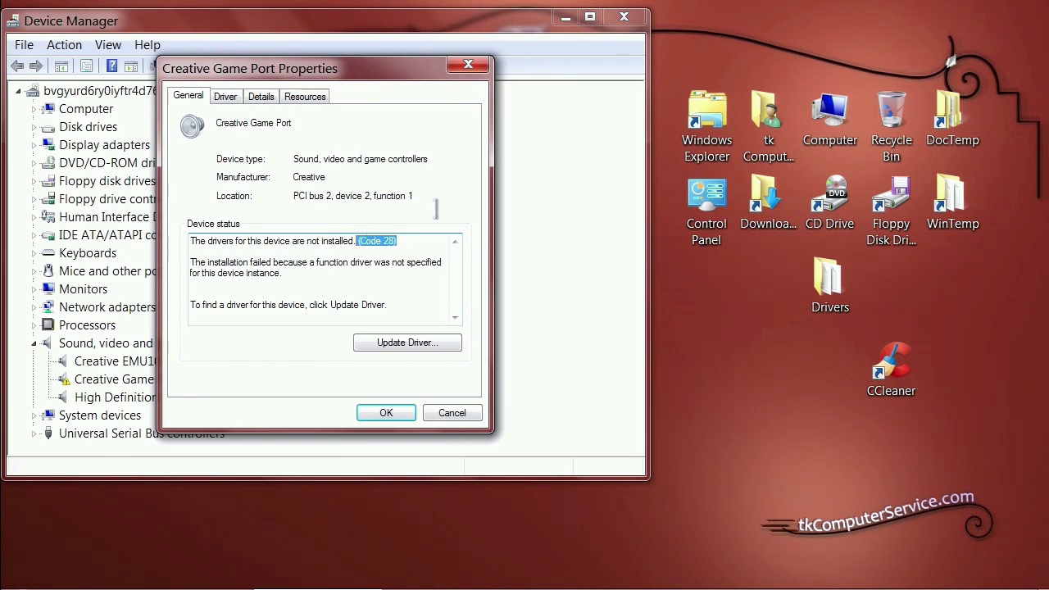
pyautogui.click(414, 245)
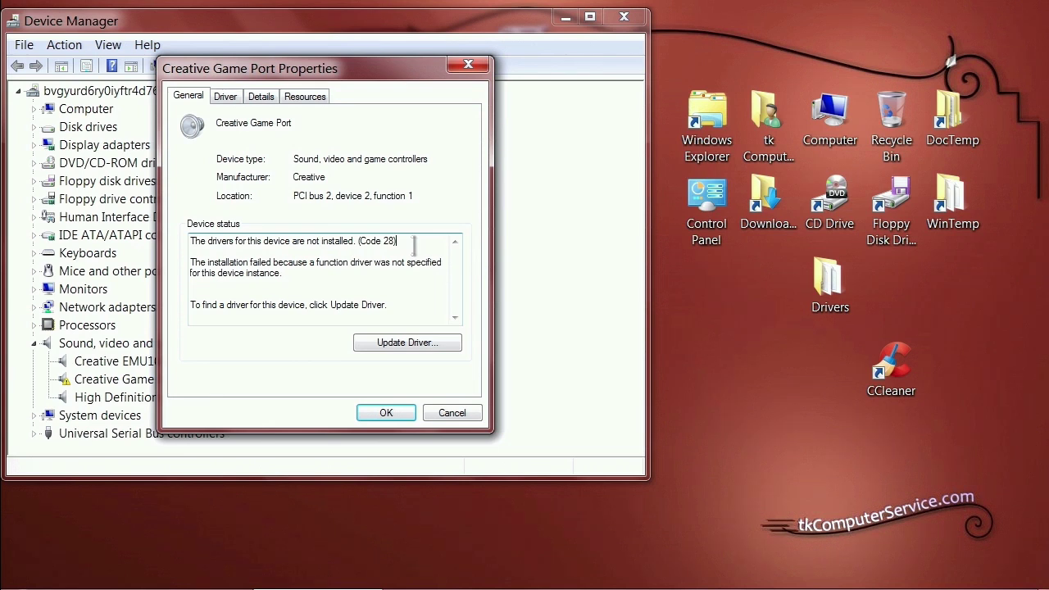
pyautogui.click(227, 99)
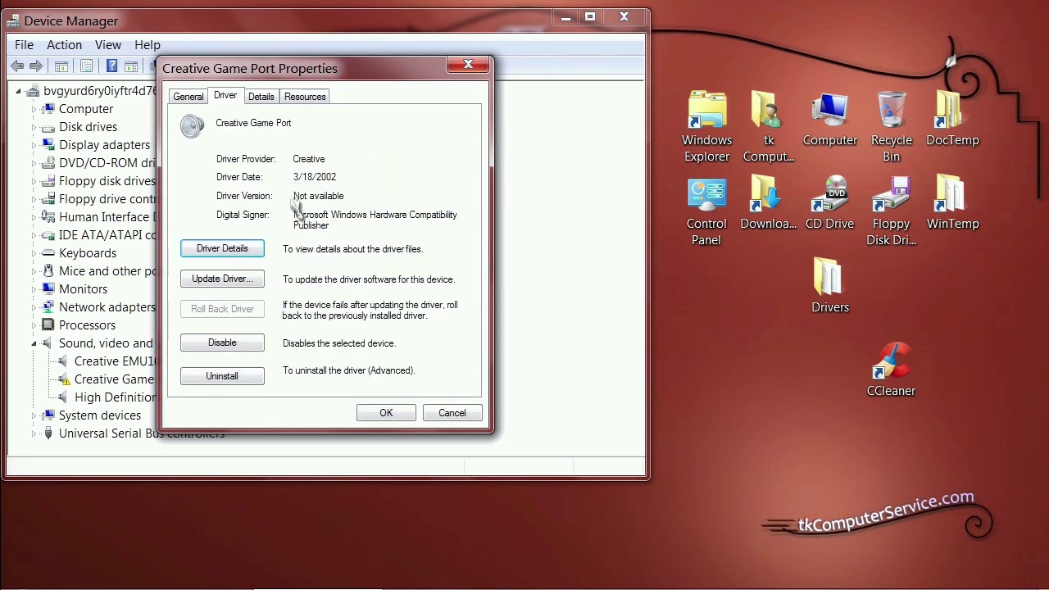
pyautogui.click(227, 250)
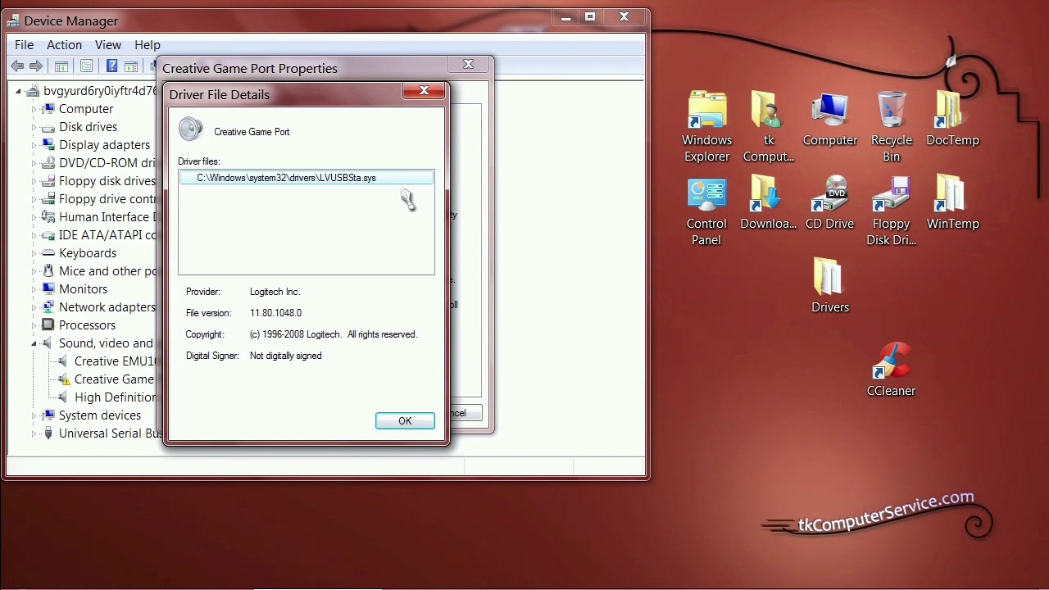
pyautogui.click(397, 423)
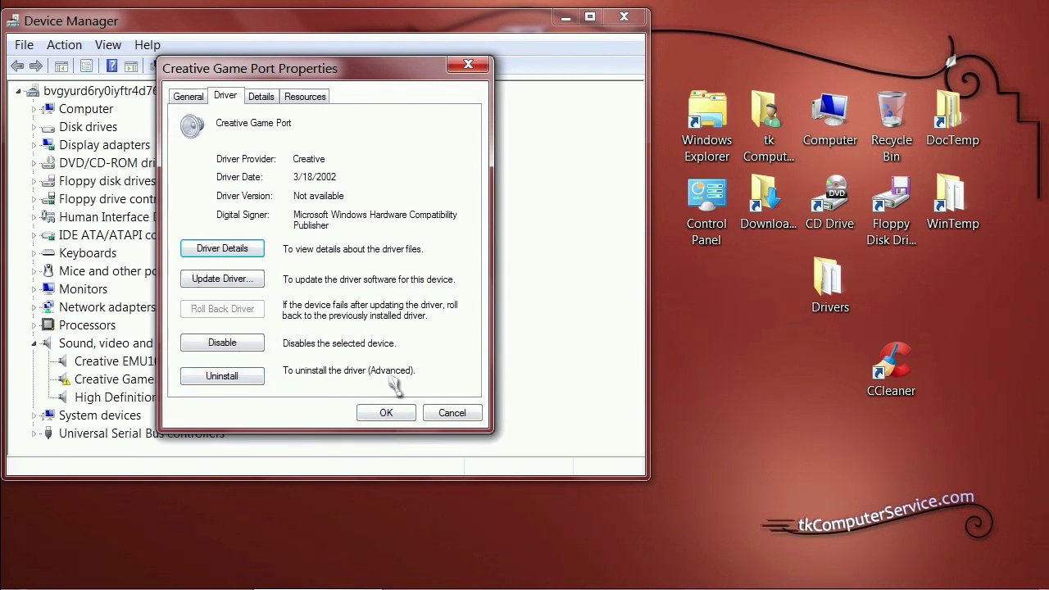
# - Uninstall the Creative Game Port without deleting its driver software, and rescan for hardware changes
pyautogui.click(230, 380)
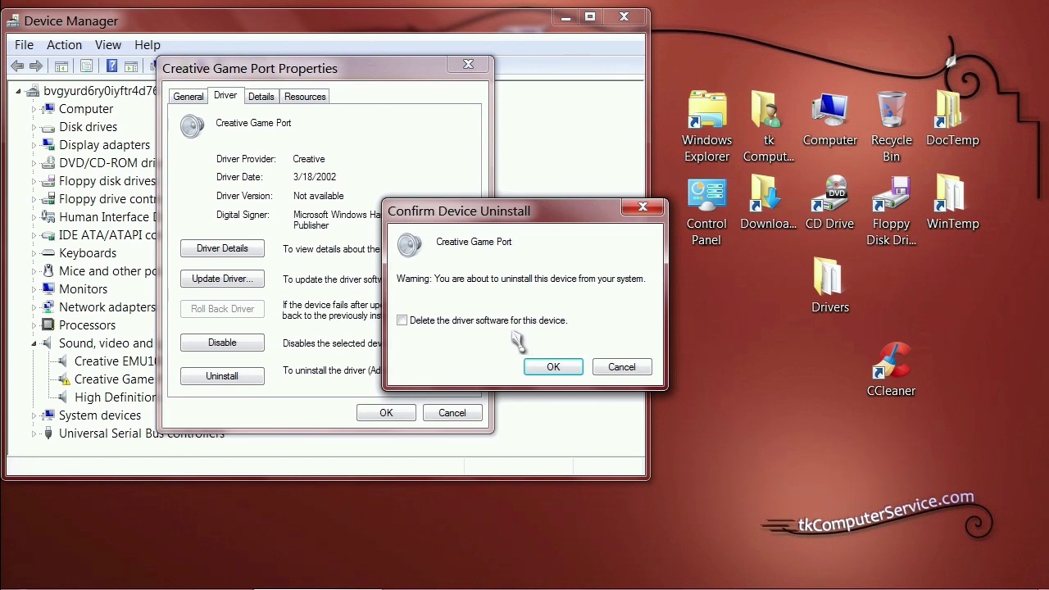
pyautogui.click(554, 369)
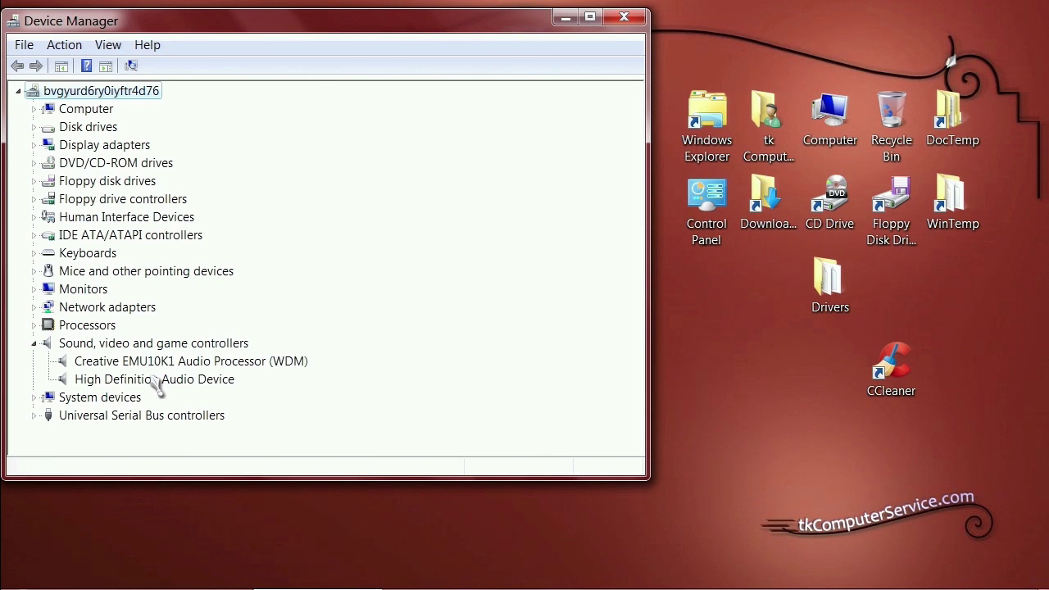
pyautogui.click(70, 47)
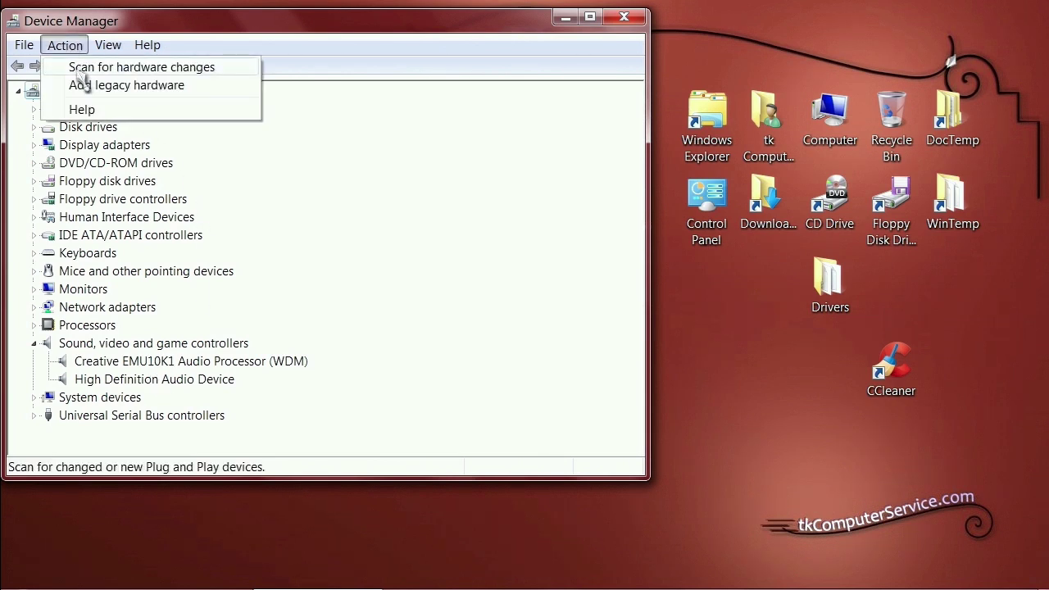
pyautogui.click(79, 67)
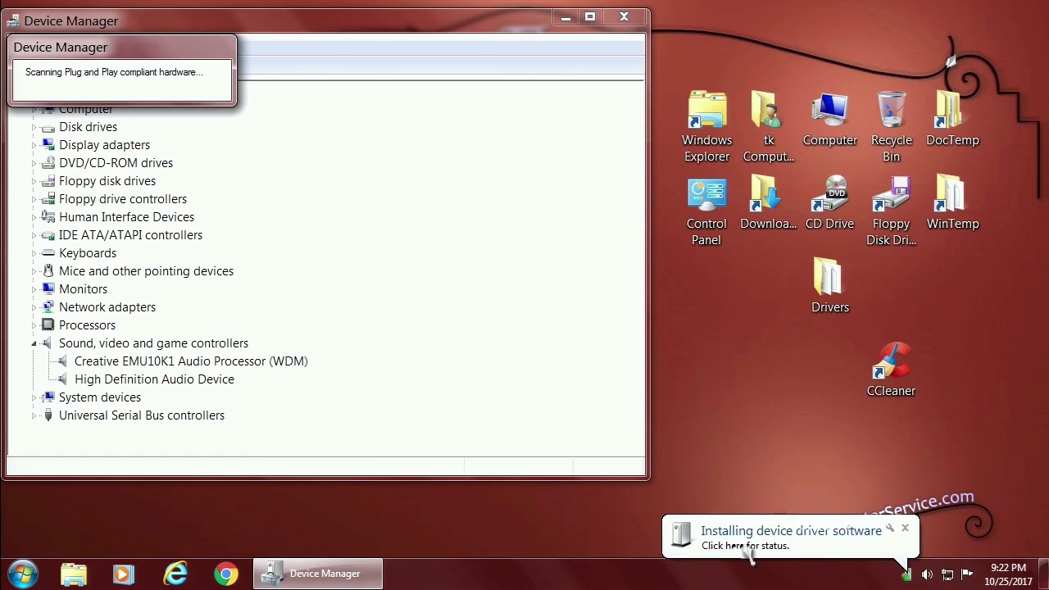
# - Skip obtaining the PCI Input Device driver from Windows Update and dismiss the installation status
pyautogui.click(743, 542)
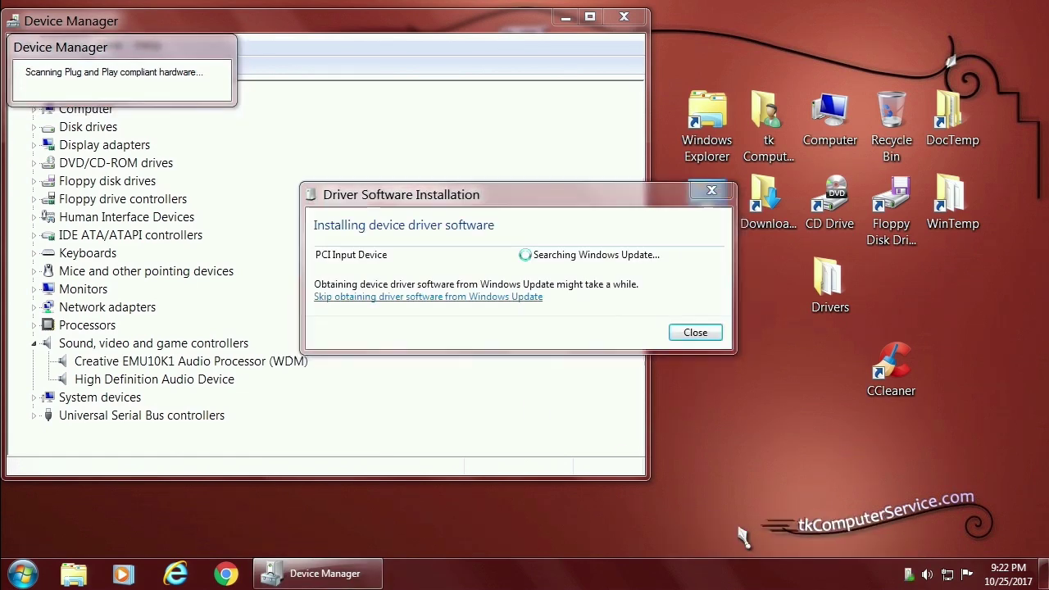
pyautogui.click(412, 296)
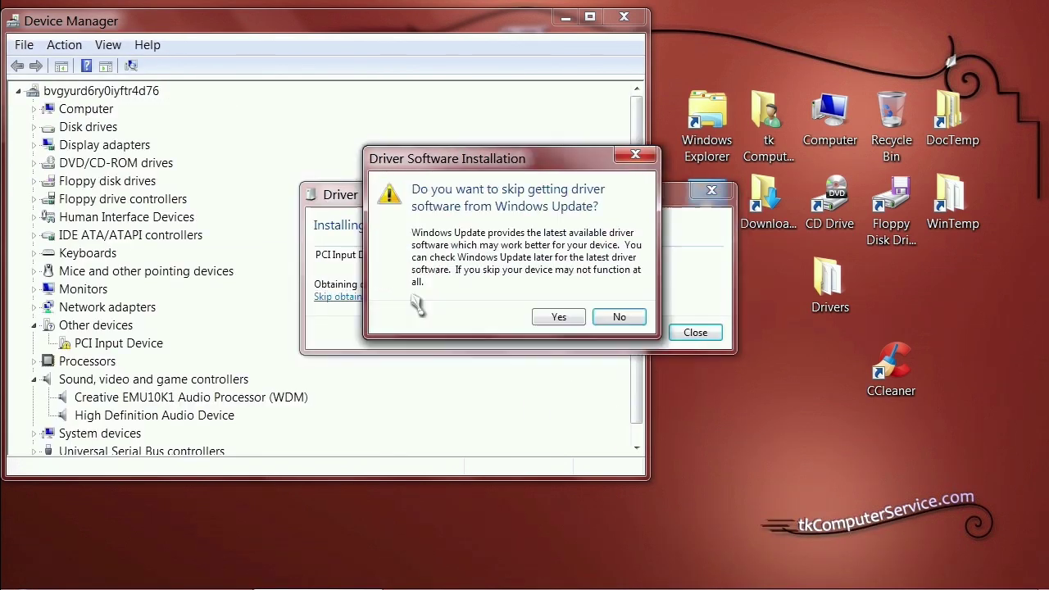
pyautogui.click(554, 318)
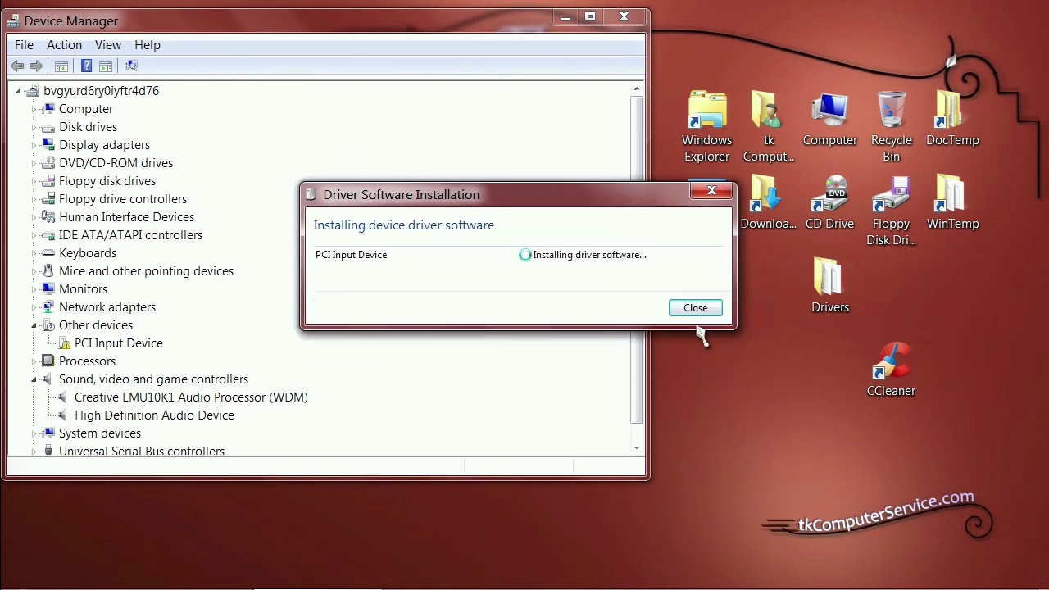
pyautogui.click(695, 337)
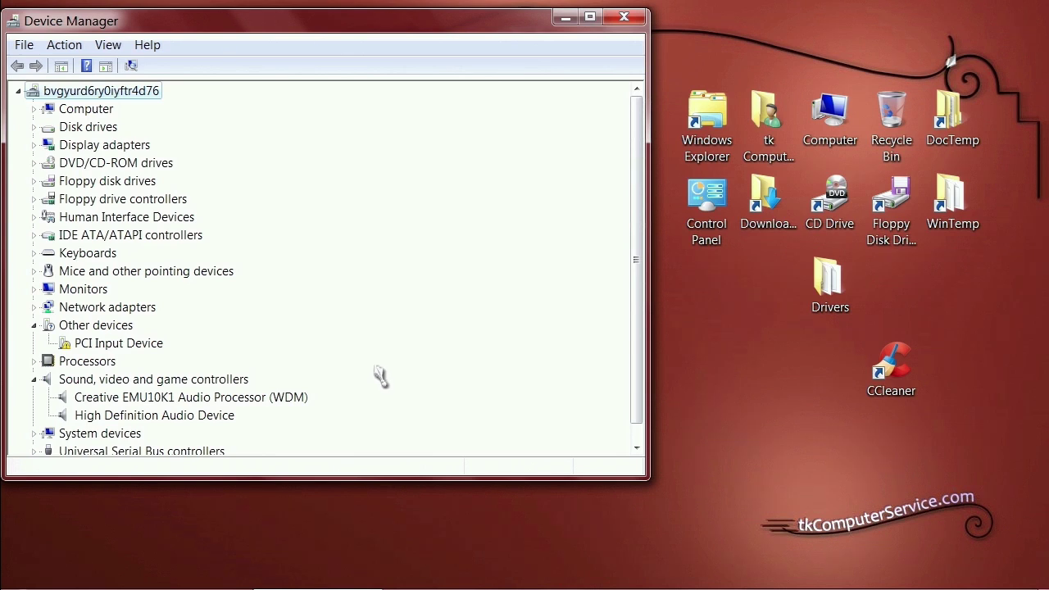
# - Rescan for hardware changes, skip obtaining the Creative Game Port driver from Windows Update, and close the installation status
pyautogui.click(65, 45)
pyautogui.click(82, 73)
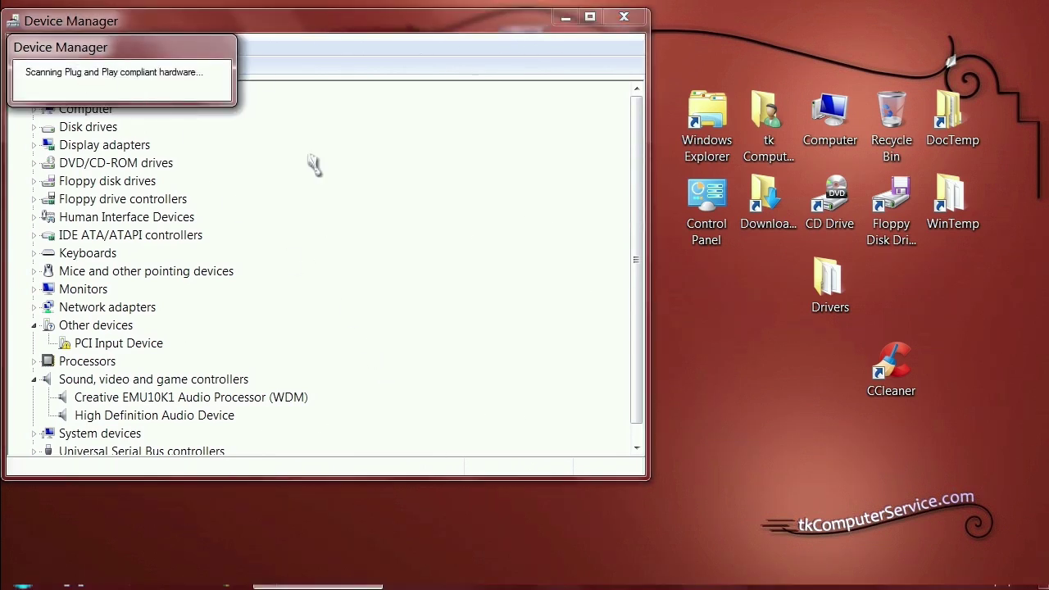
pyautogui.click(766, 533)
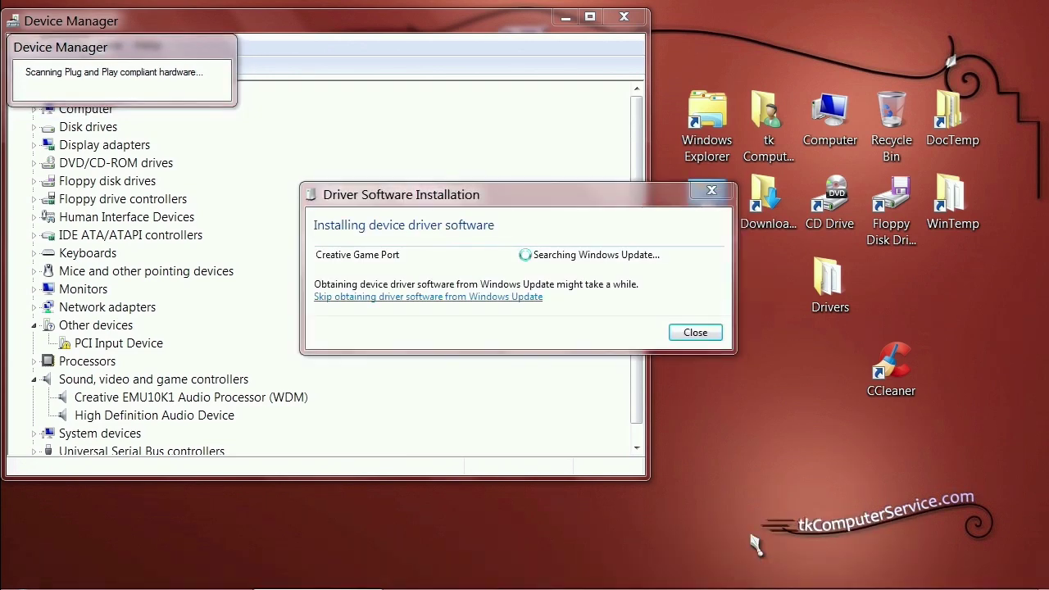
pyautogui.click(446, 297)
pyautogui.click(556, 320)
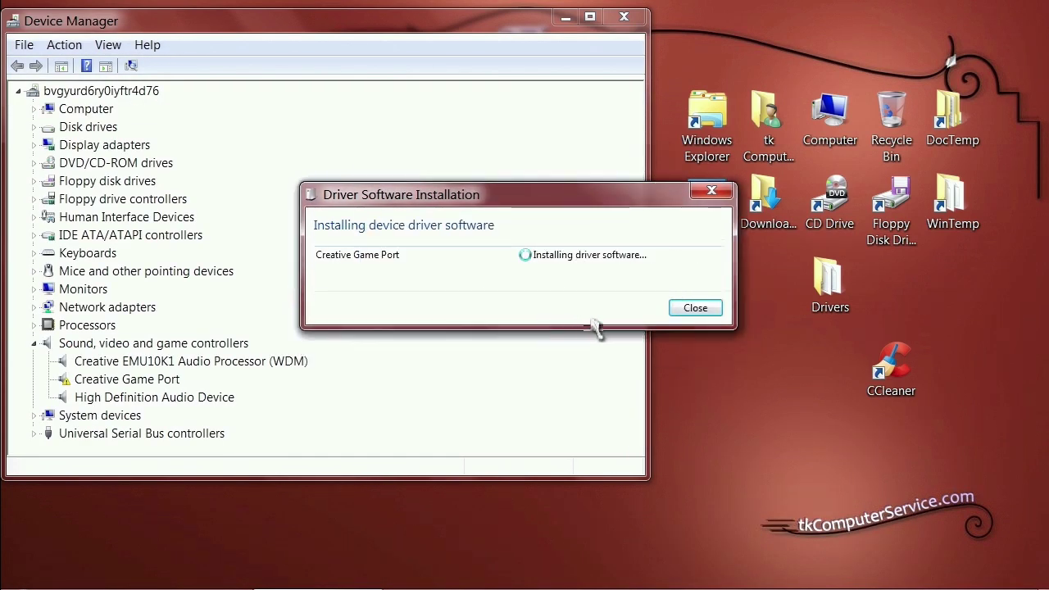
pyautogui.click(695, 332)
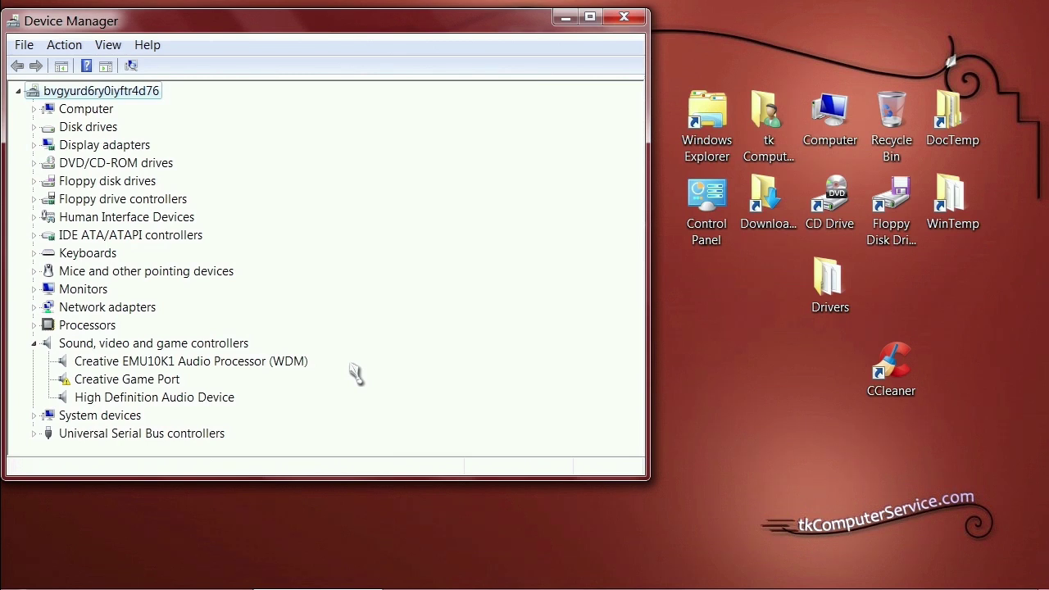
pyautogui.rightClick(153, 384)
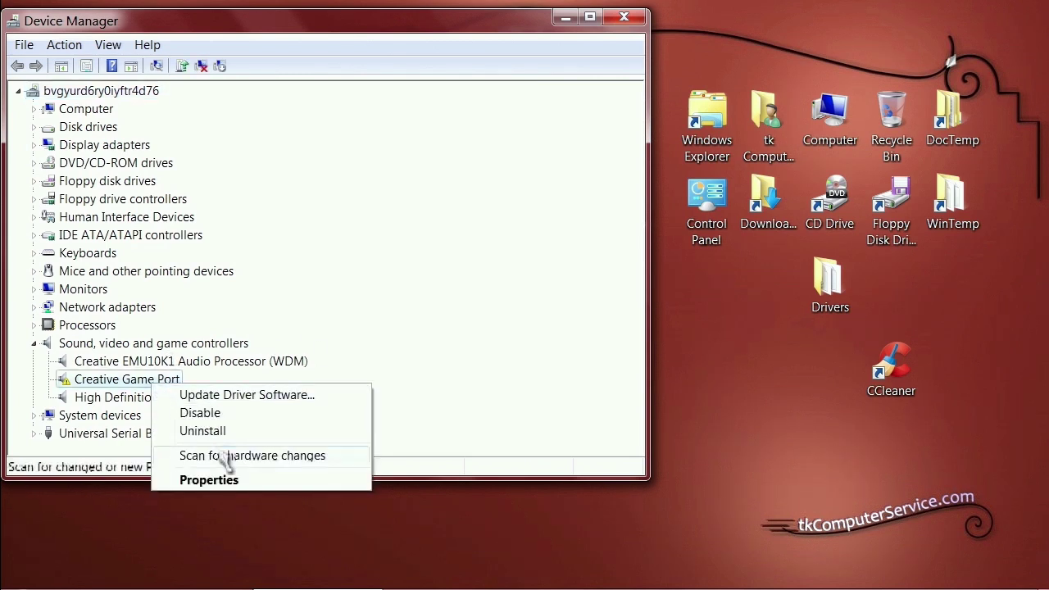
pyautogui.click(215, 483)
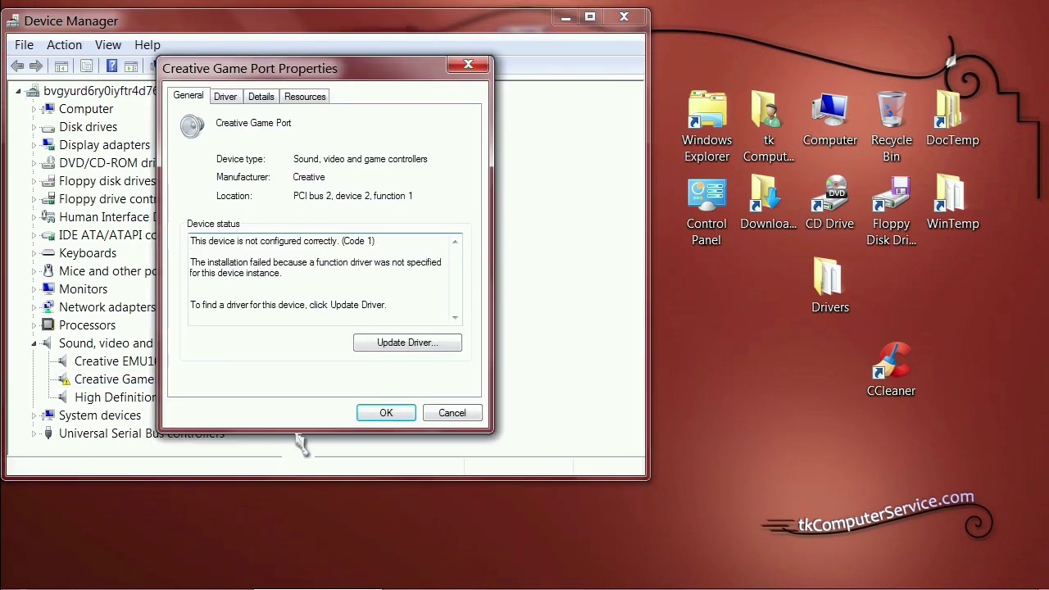
pyautogui.moveTo(382, 241); pyautogui.dragTo(248, 244)
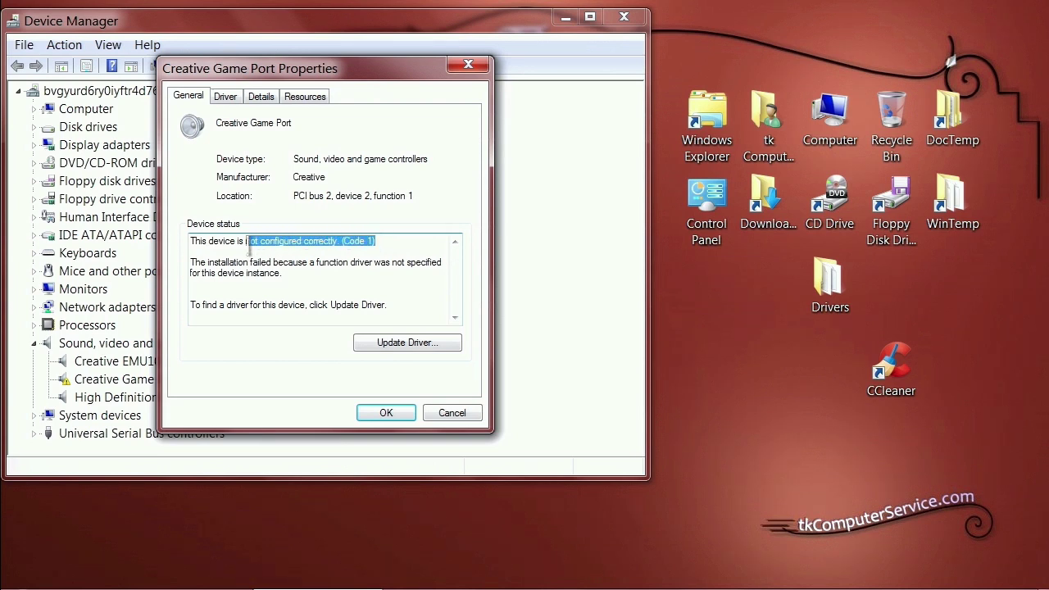
pyautogui.click(399, 241)
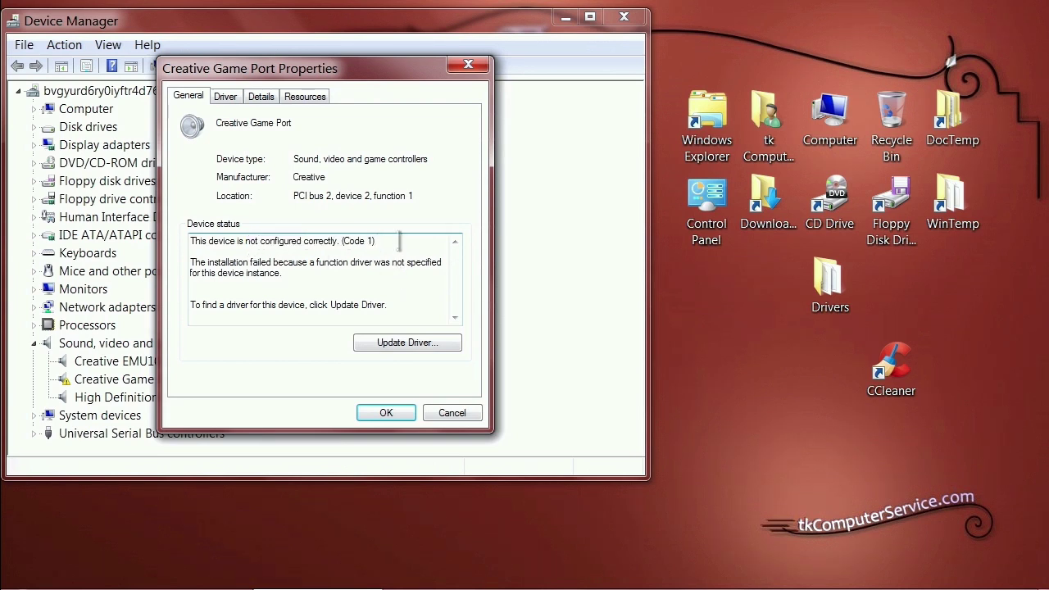
pyautogui.click(312, 97)
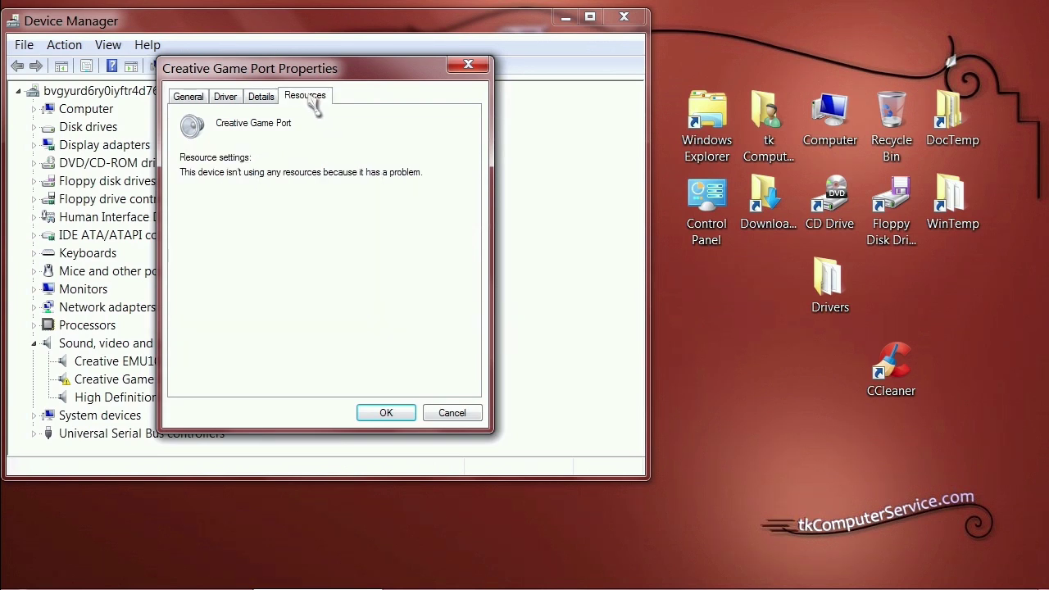
pyautogui.click(186, 97)
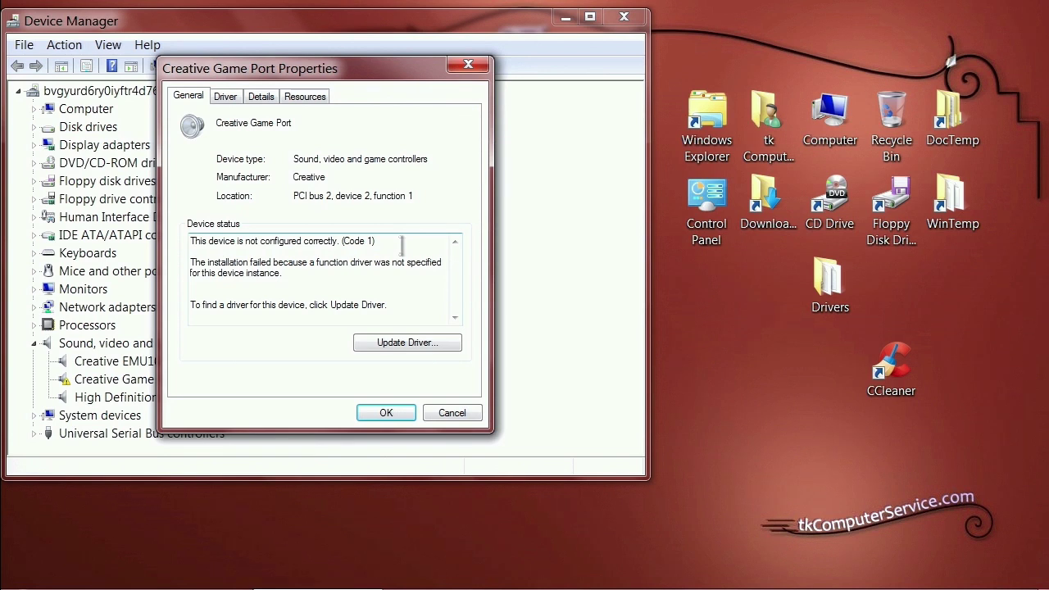
pyautogui.click(393, 415)
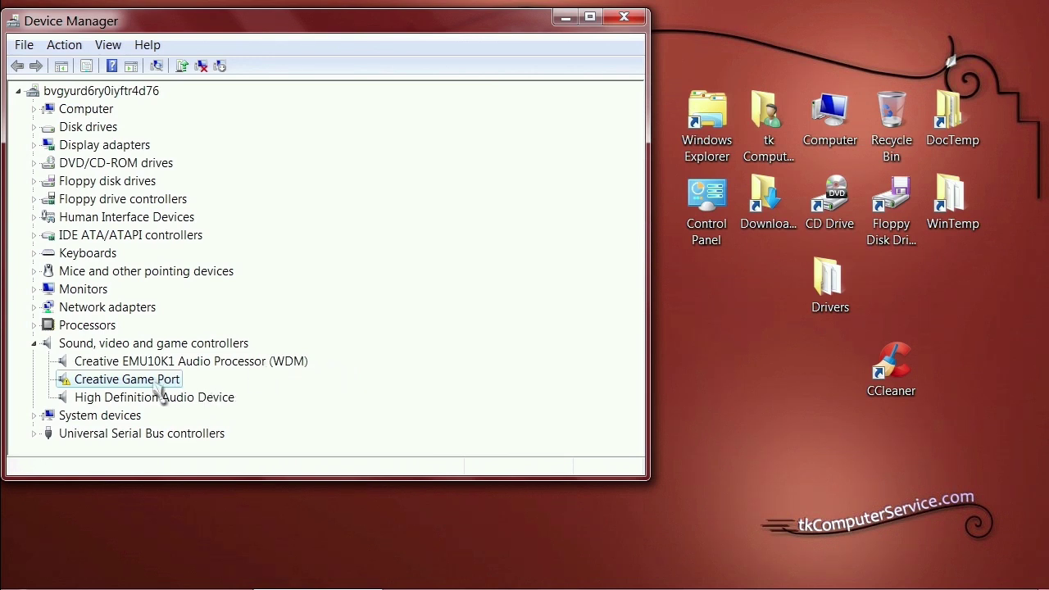
# - Close Device Manager and restart the computer
pyautogui.click(621, 18)
pyautogui.moveTo(21, 574)
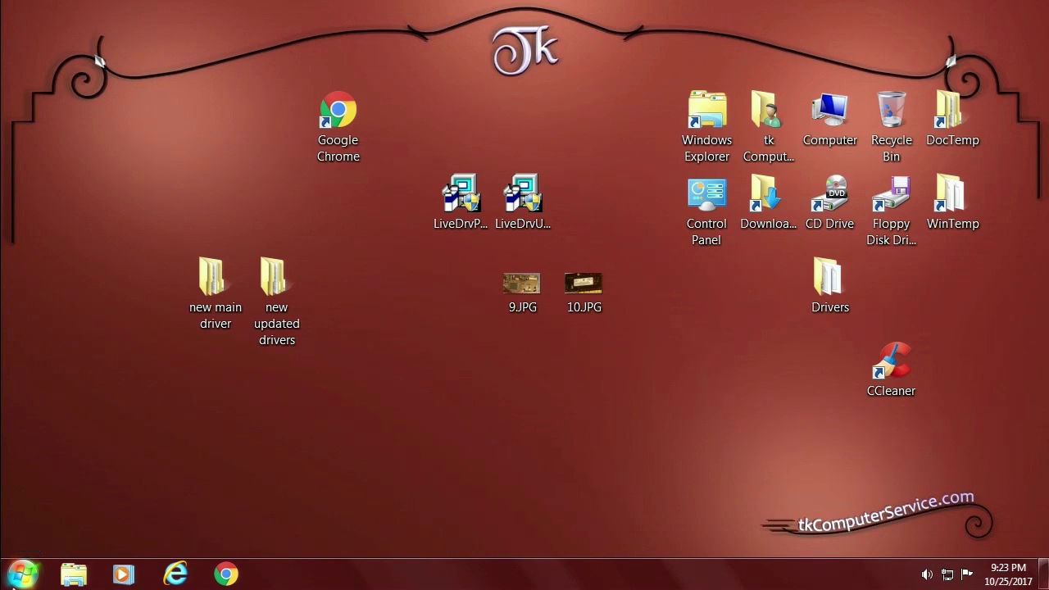
pyautogui.click(23, 576)
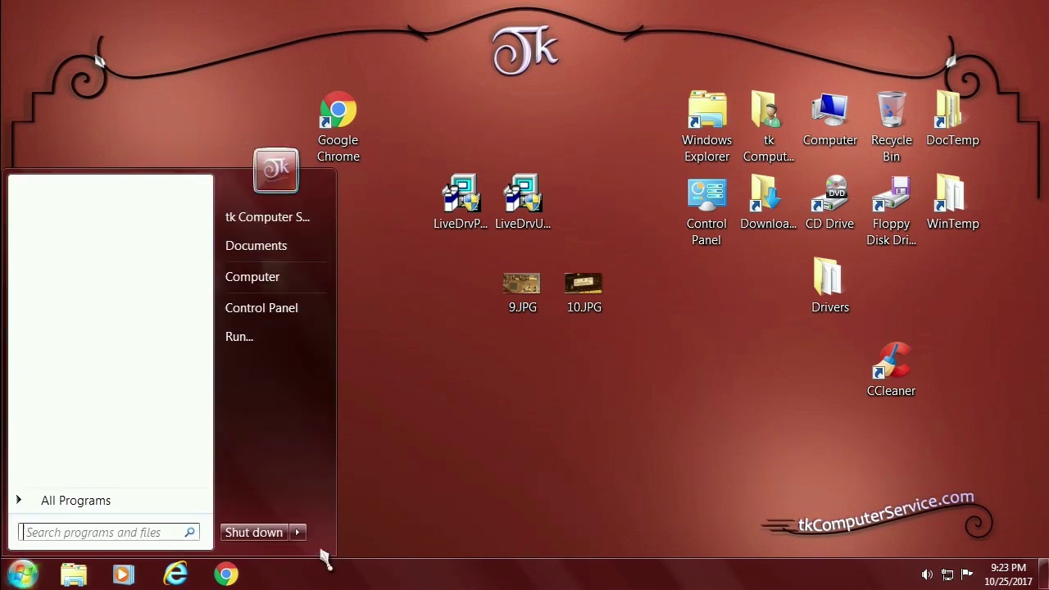
pyautogui.moveTo(299, 535)
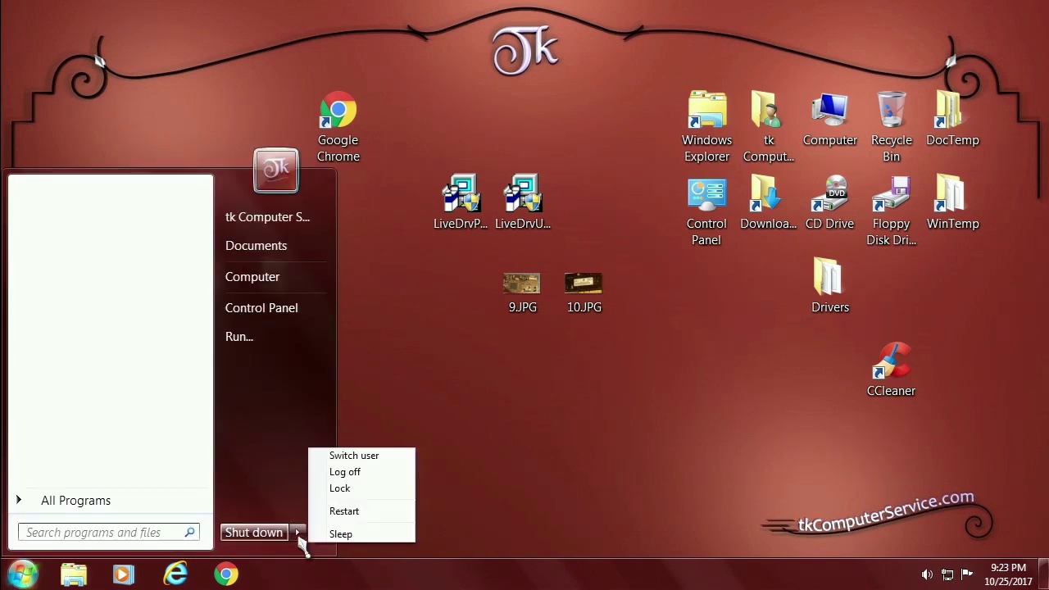
pyautogui.click(357, 515)
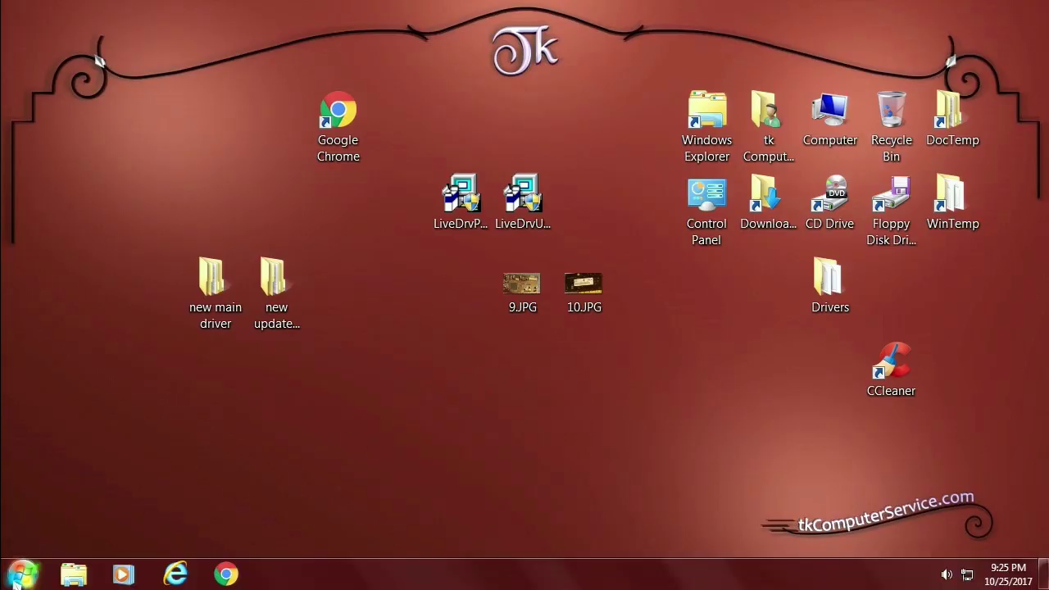
# - Reopen Device Manager through Control Panel, close the Control Panel window, and expand the sound, video and game controllers
pyautogui.click(23, 574)
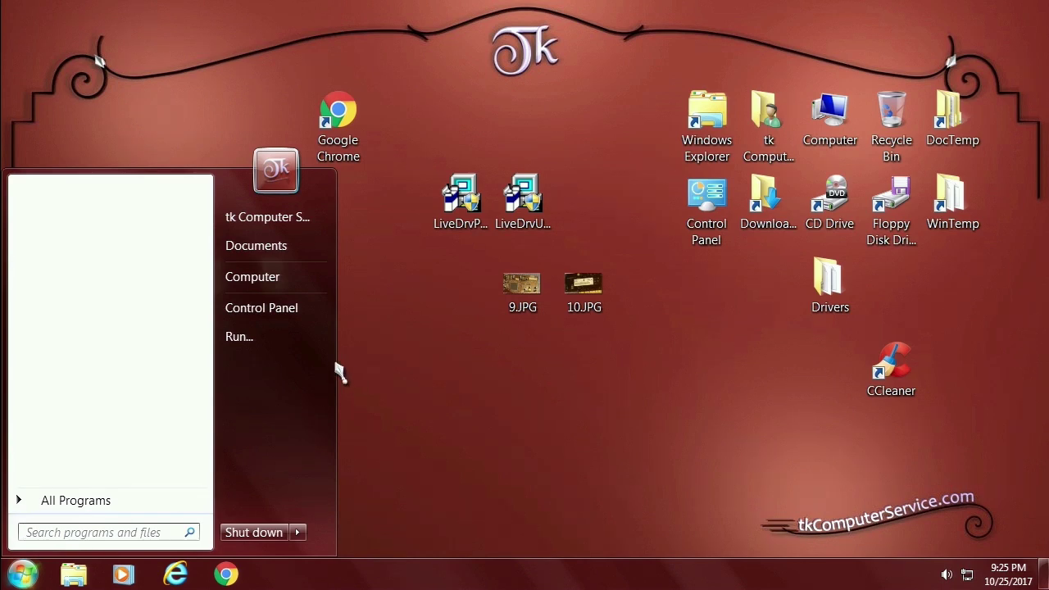
pyautogui.click(288, 313)
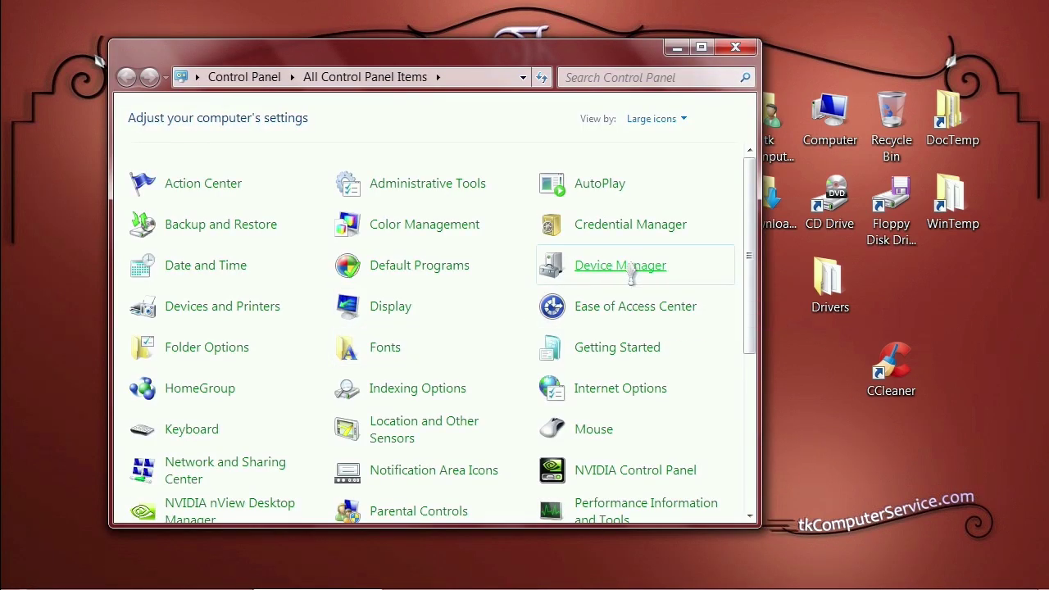
pyautogui.click(645, 262)
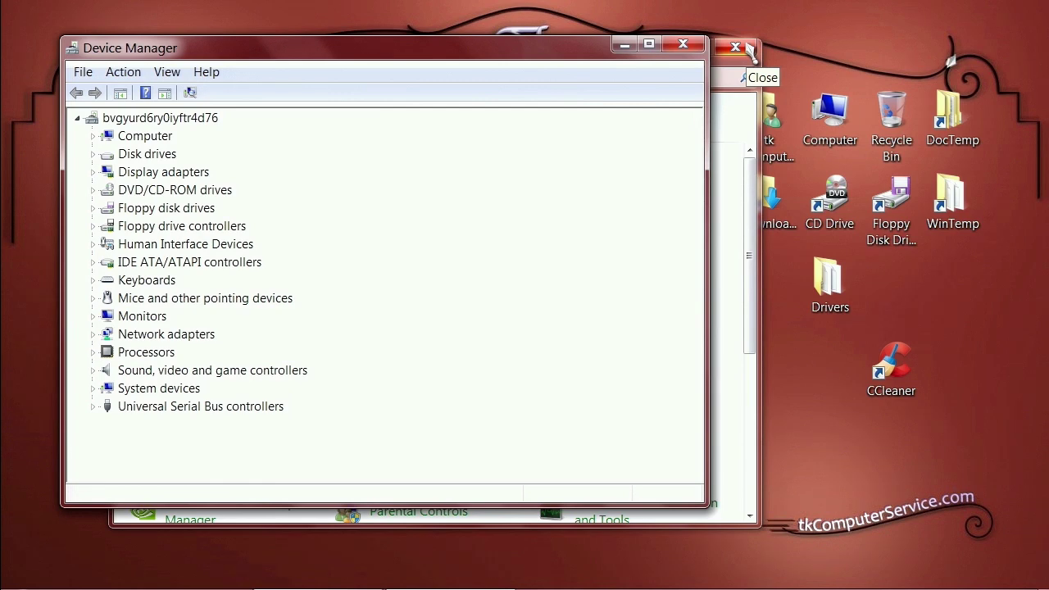
pyautogui.click(748, 48)
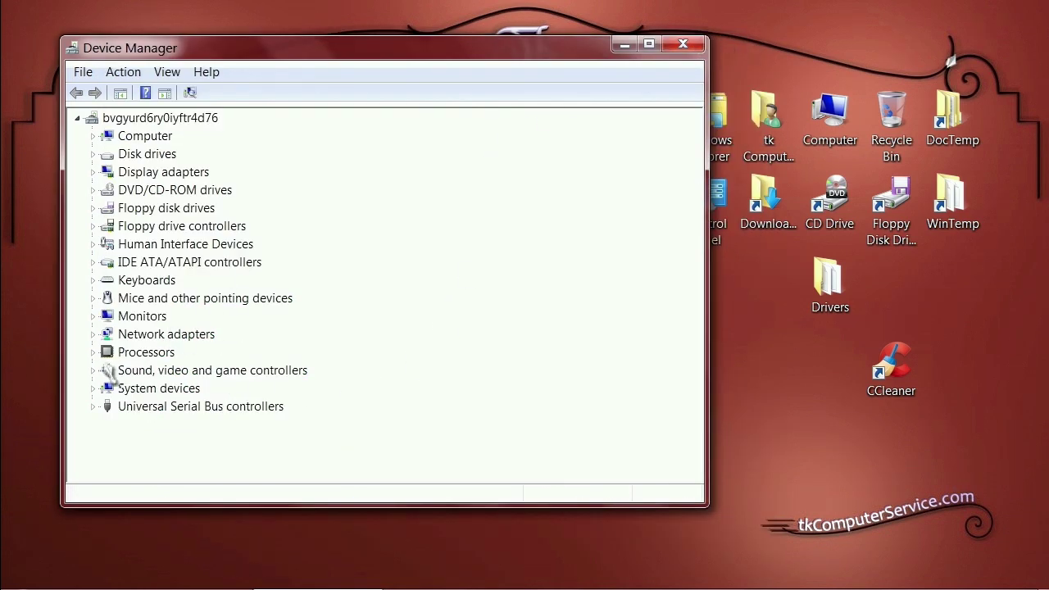
pyautogui.click(94, 371)
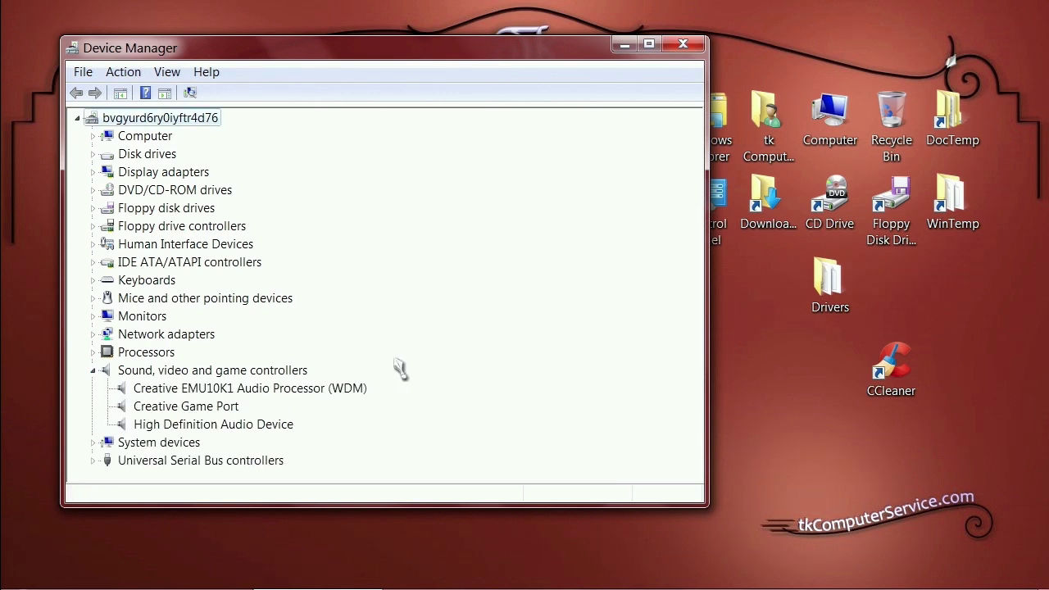
pyautogui.click(220, 408)
pyautogui.rightClick(220, 408)
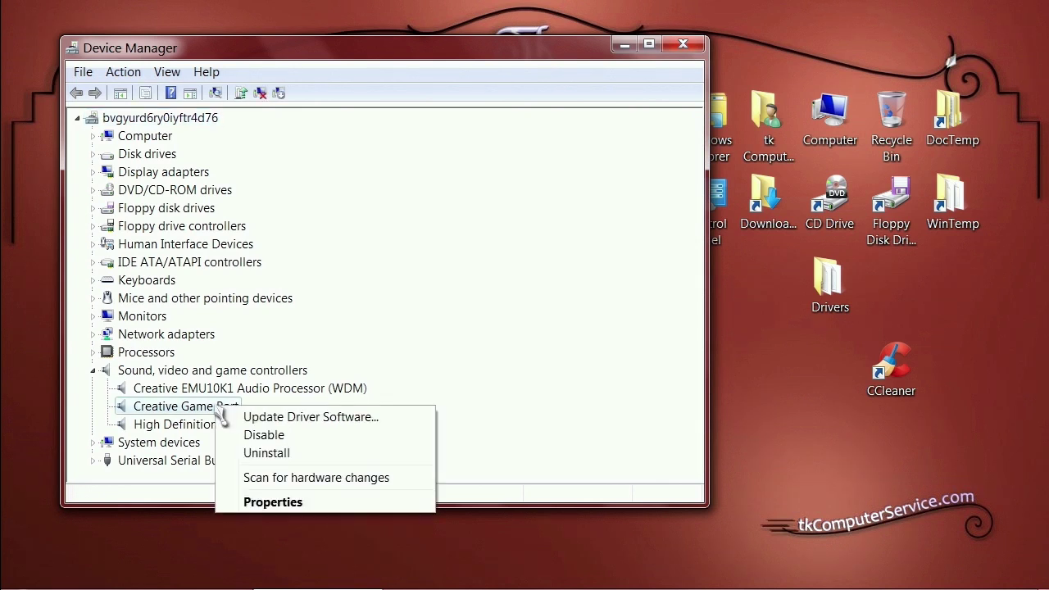
pyautogui.click(282, 501)
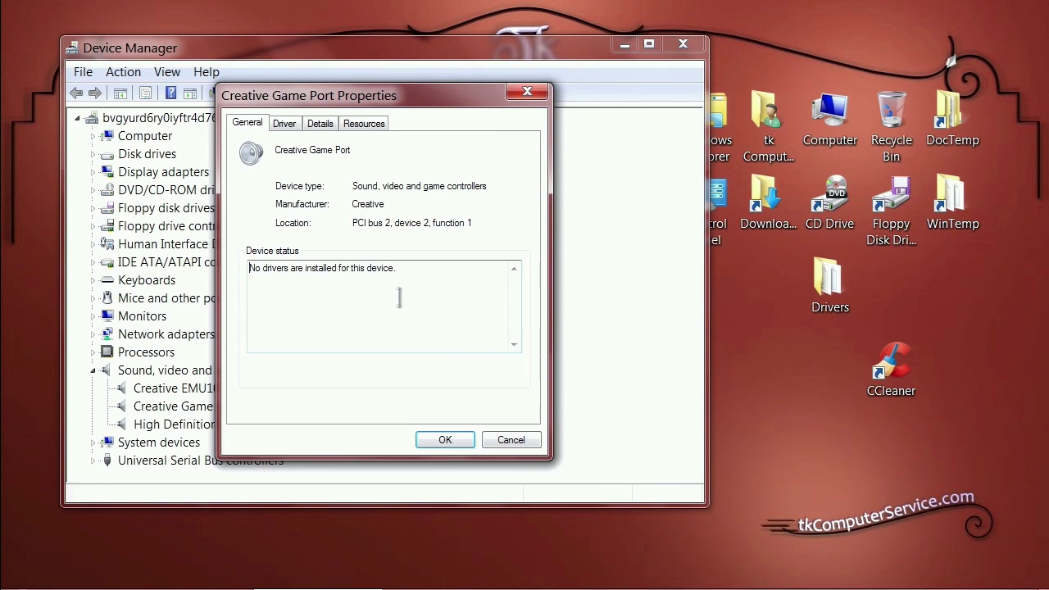
pyautogui.click(364, 123)
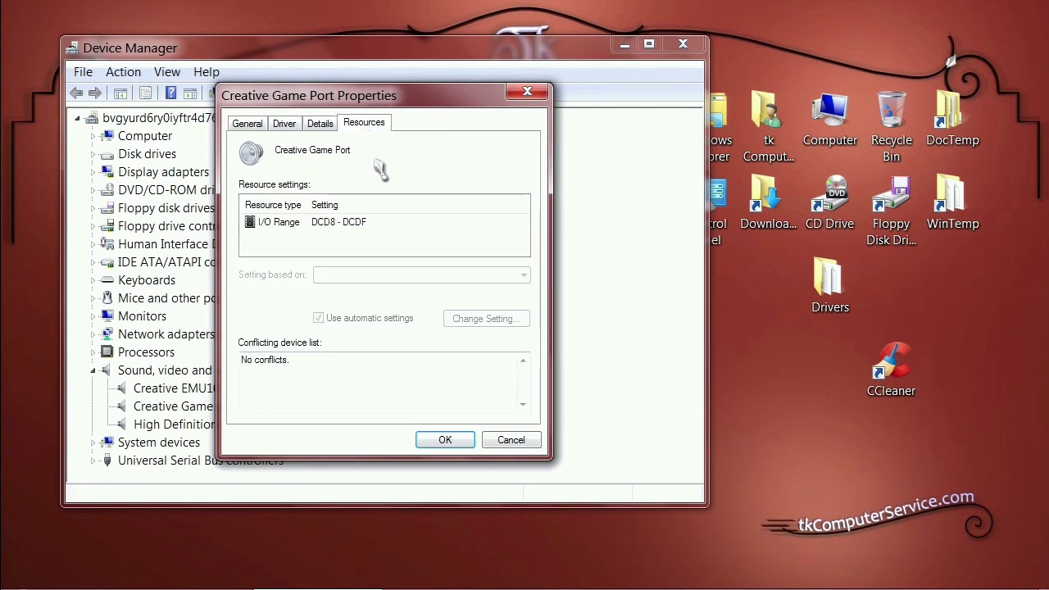
pyautogui.click(446, 441)
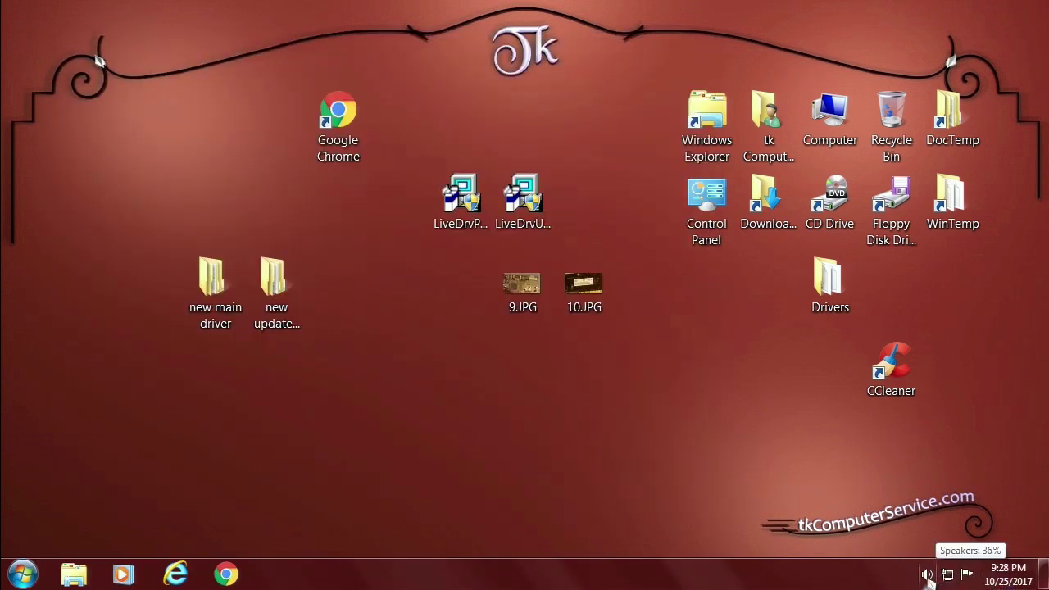
# - Adjust the speaker volume slightly to test the sound output, and dismiss the volume control
pyautogui.click(929, 575)
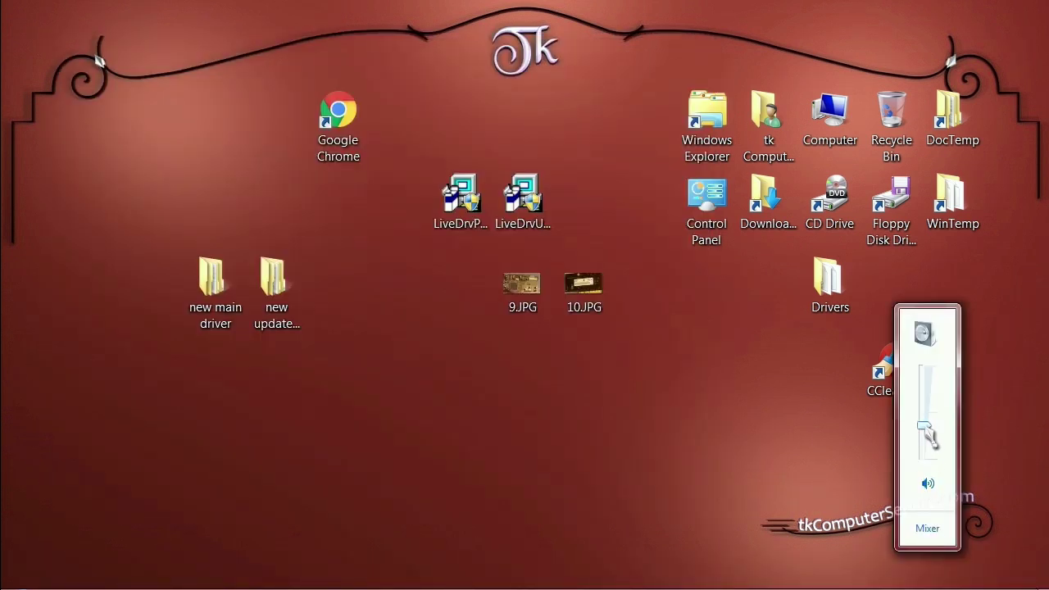
pyautogui.moveTo(931, 438); pyautogui.dragTo(931, 429)
pyautogui.click(621, 460)
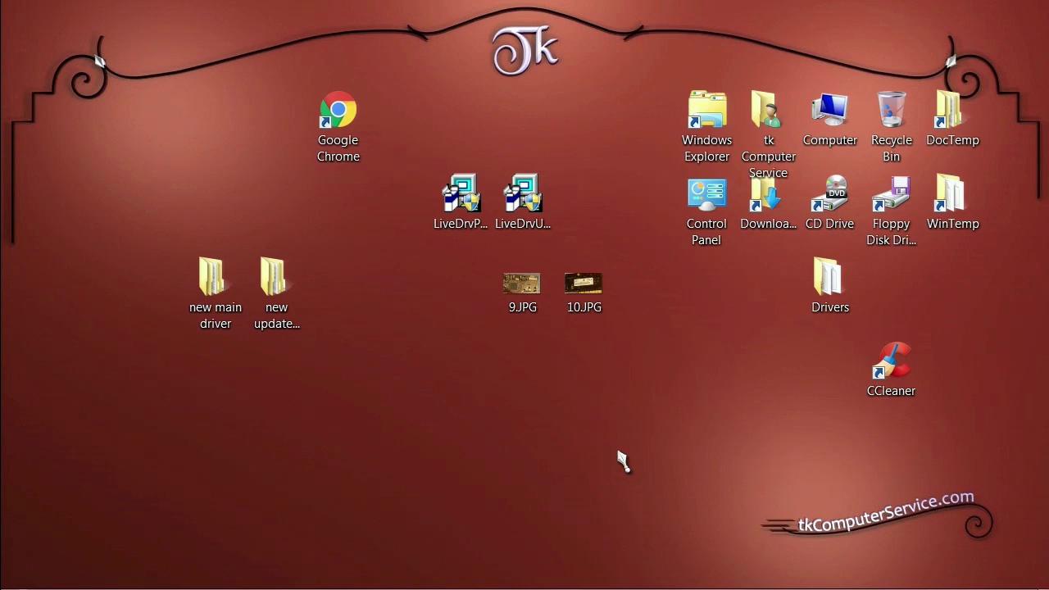